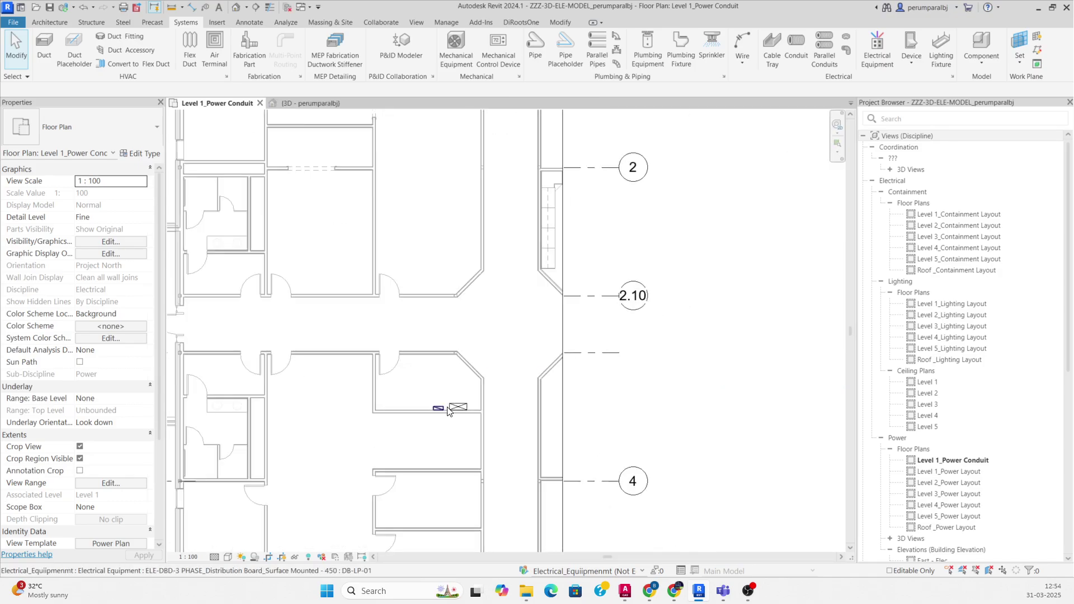
# Place a copy of the SMDB on the large upper room's east wall, between grids 1 and 2.
pyautogui.click(436, 409)
pyautogui.press('Escape')
pyautogui.click(463, 409)
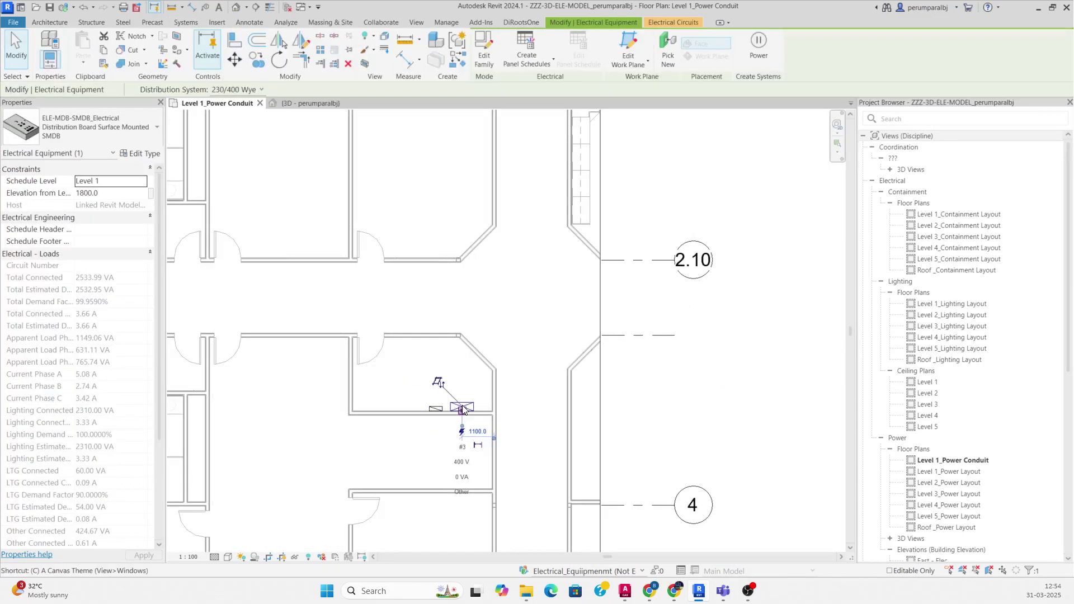
pyautogui.press('c')
pyautogui.press('s')
pyautogui.scroll(-2, 455, 397)
pyautogui.moveTo(474, 143); pyautogui.dragTo(477, 252, button='middle')
pyautogui.scroll(3, 476, 251)
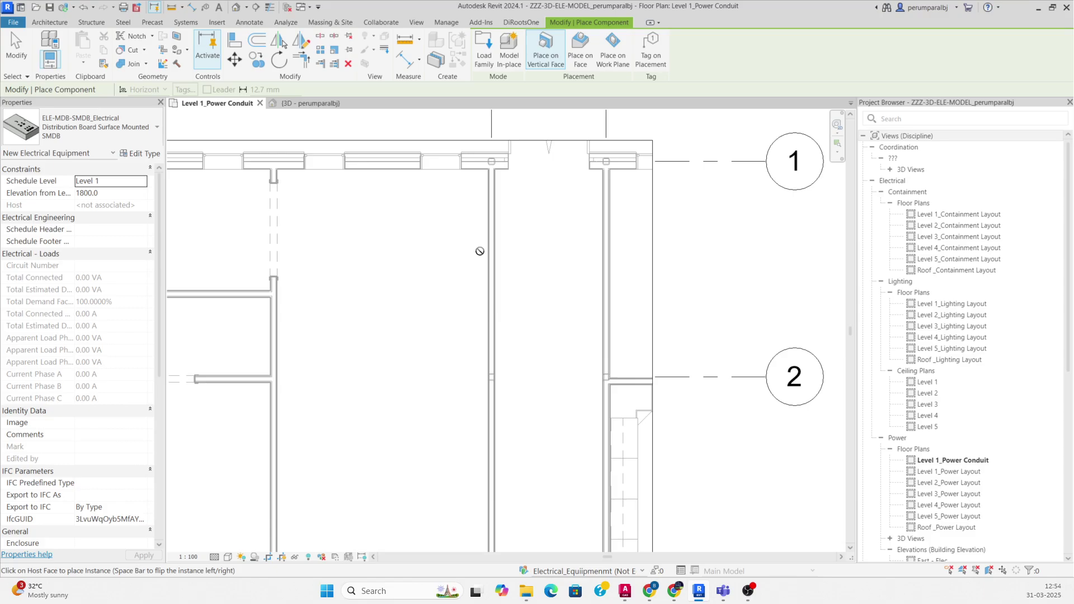
pyautogui.scroll(-1, 483, 253)
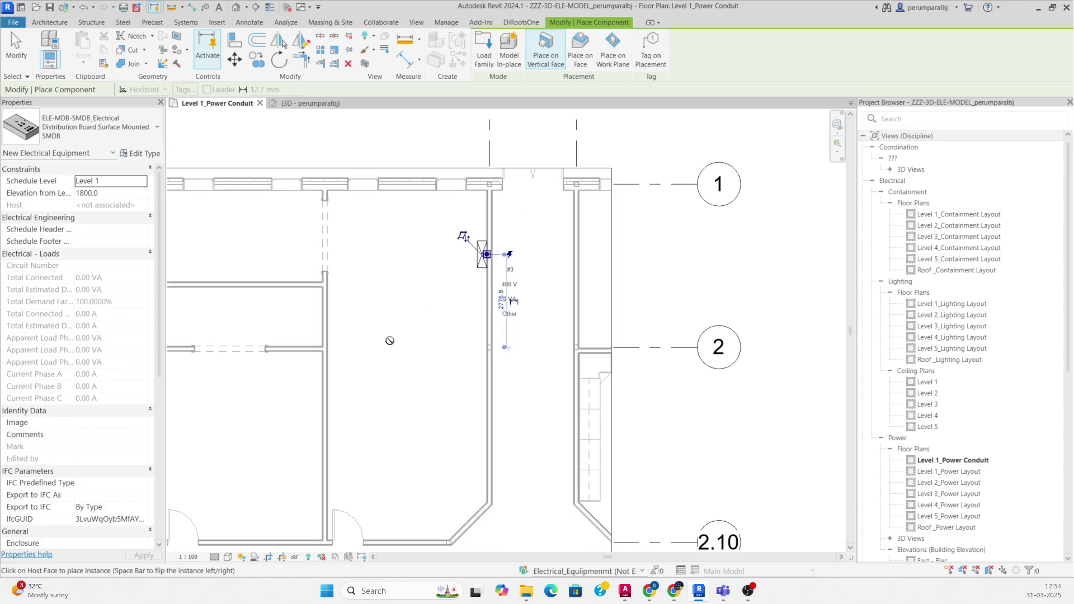
# Place two more SMDBs, one on the large room's west wall below grid 2 and one west of the existing distribution boards.
pyautogui.scroll(-2, 346, 383)
pyautogui.moveTo(371, 372); pyautogui.dragTo(445, 259, button='middle')
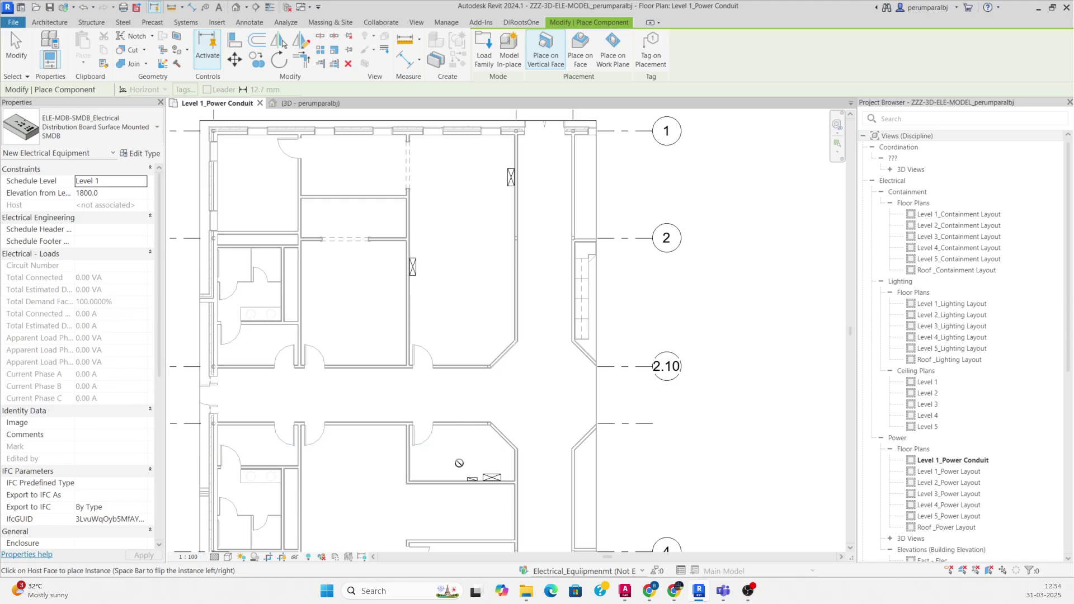
pyautogui.scroll(2, 443, 479)
pyautogui.scroll(-1, 438, 430)
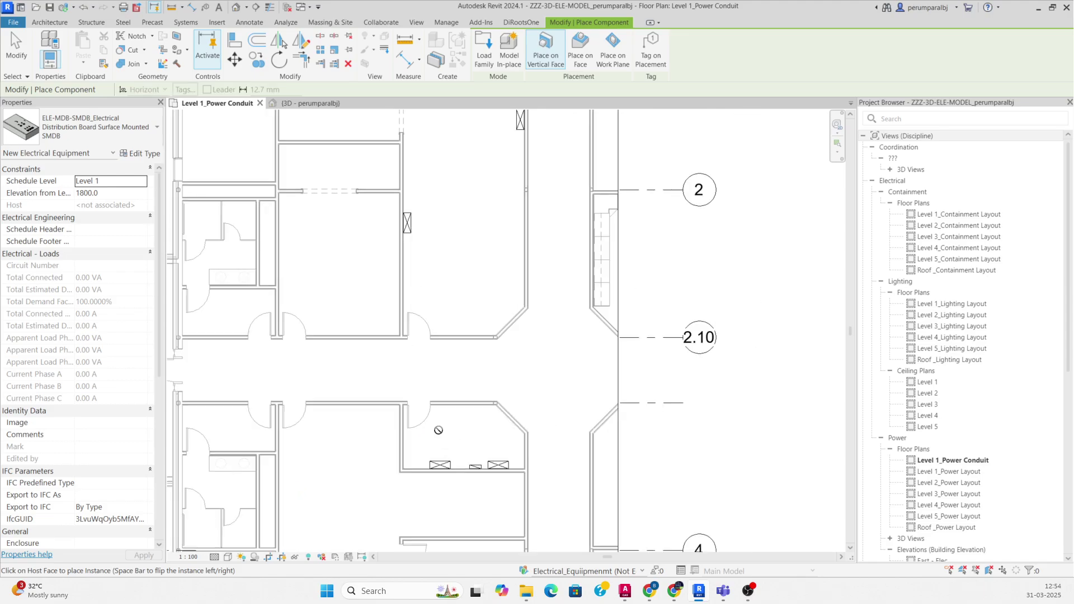
pyautogui.press('Escape')
# Start a 50 mm rigid nonmetallic conduit at 3000 mm middle elevation from the westernmost SMDB in the lower room.
pyautogui.moveTo(469, 210); pyautogui.dragTo(462, 285, button='middle')
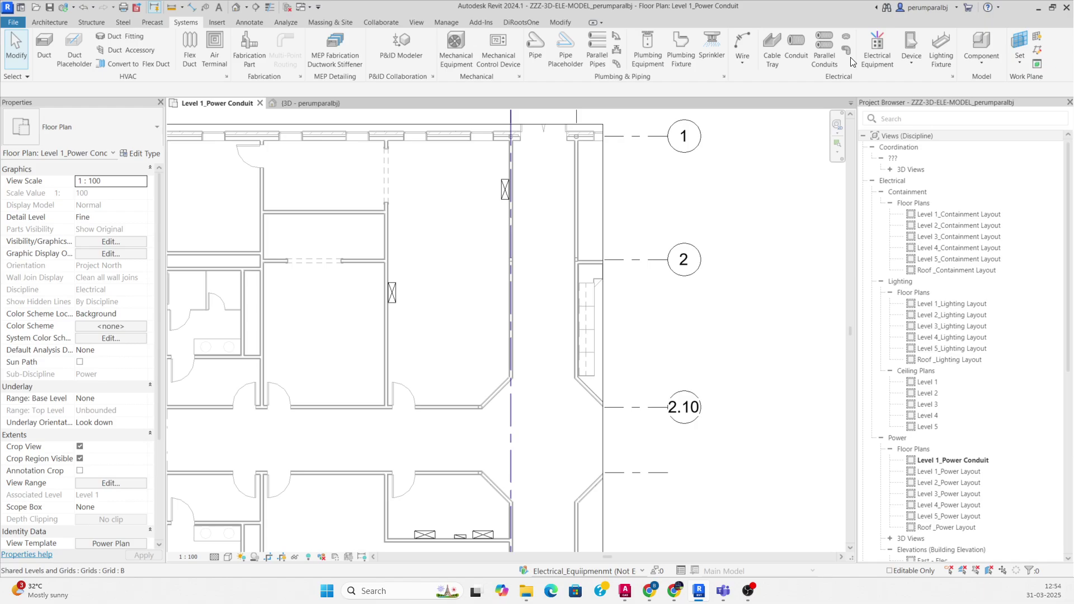
pyautogui.click(797, 45)
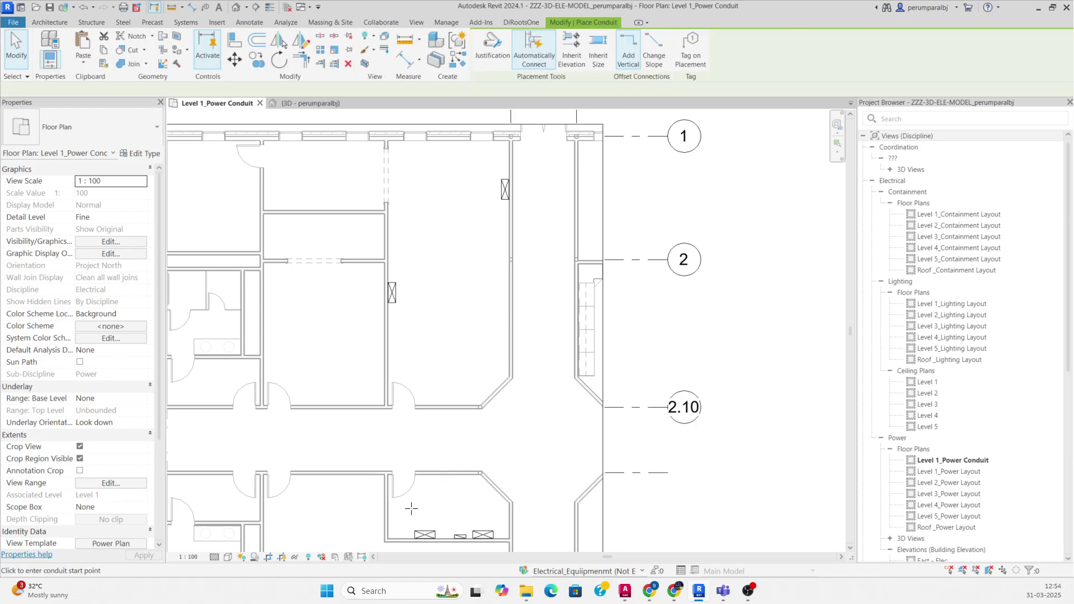
pyautogui.scroll(1, 416, 539)
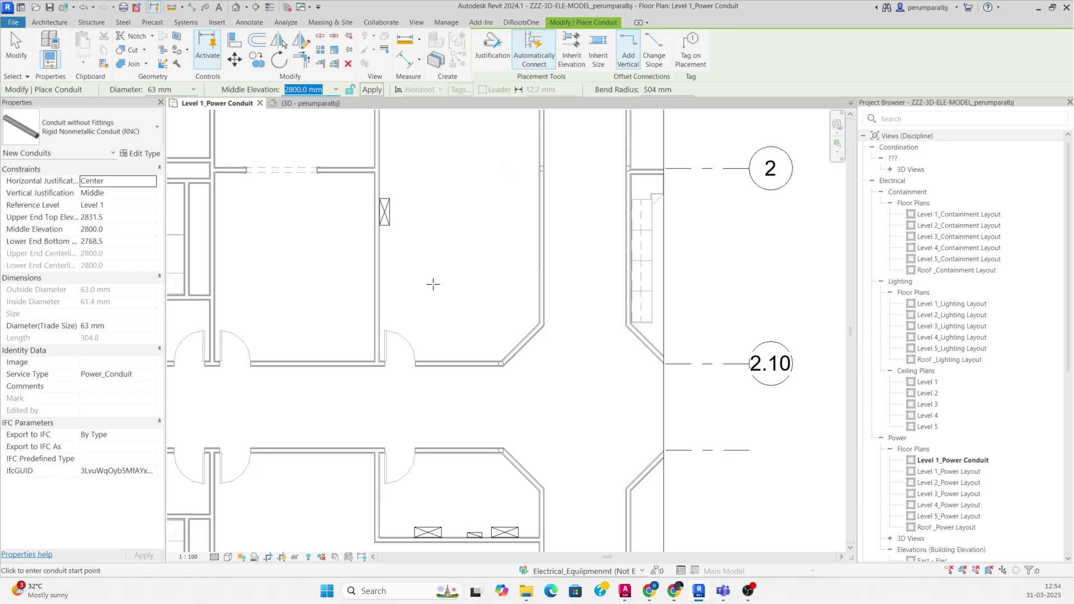
pyautogui.scroll(1, 407, 529)
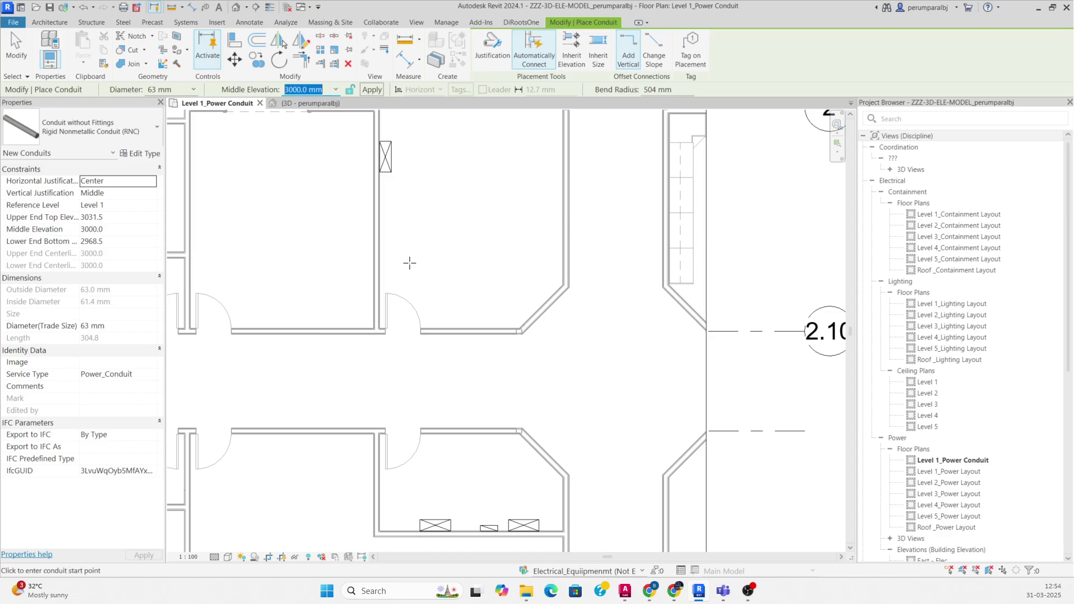
pyautogui.scroll(5, 424, 534)
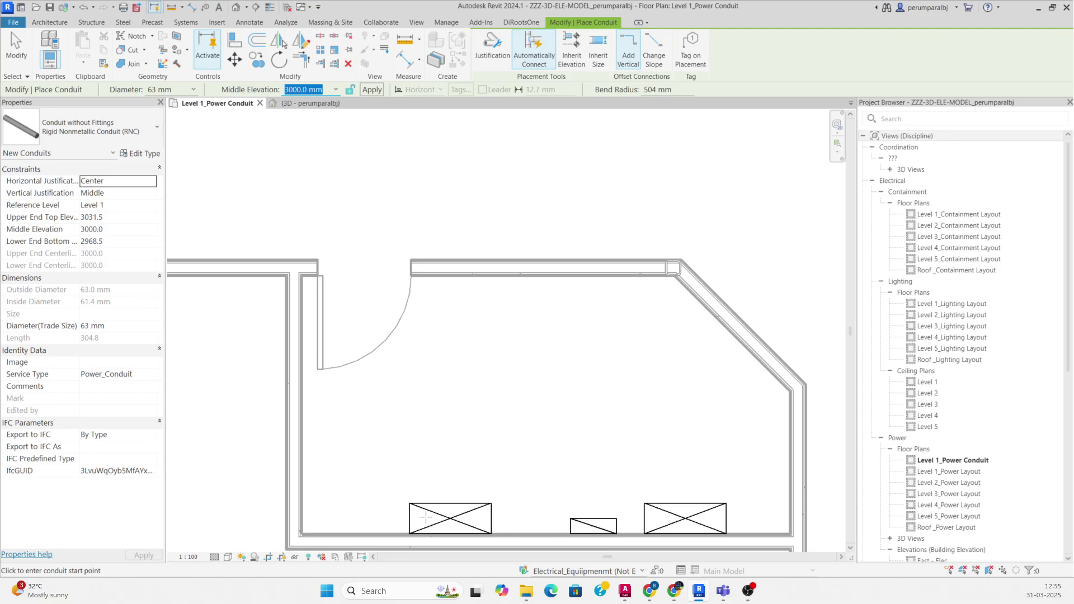
pyautogui.click(425, 517)
pyautogui.scroll(-3, 430, 447)
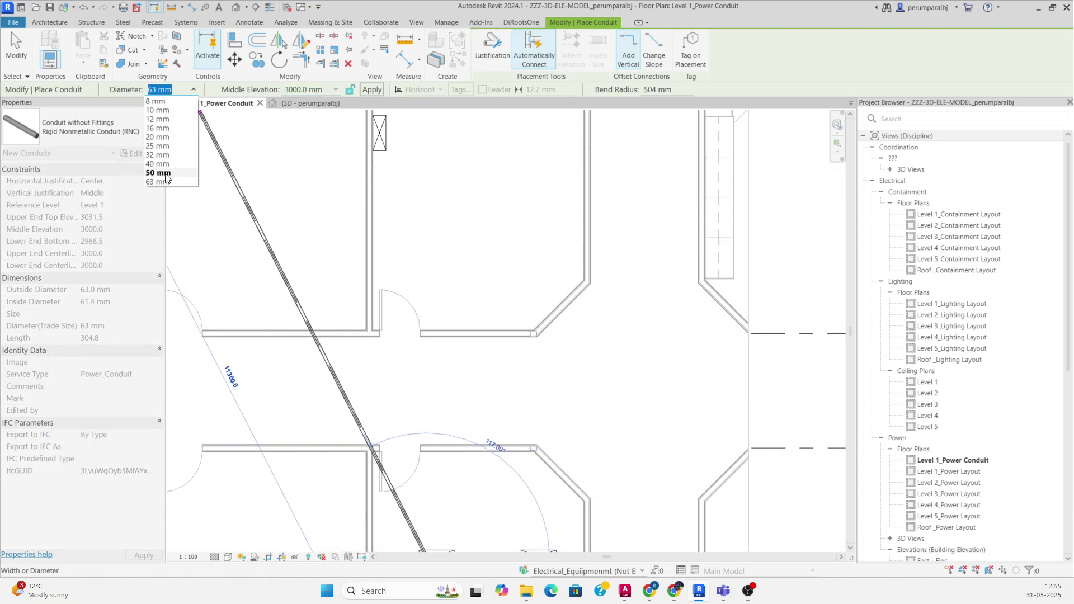
pyautogui.click(158, 173)
pyautogui.scroll(-2, 456, 310)
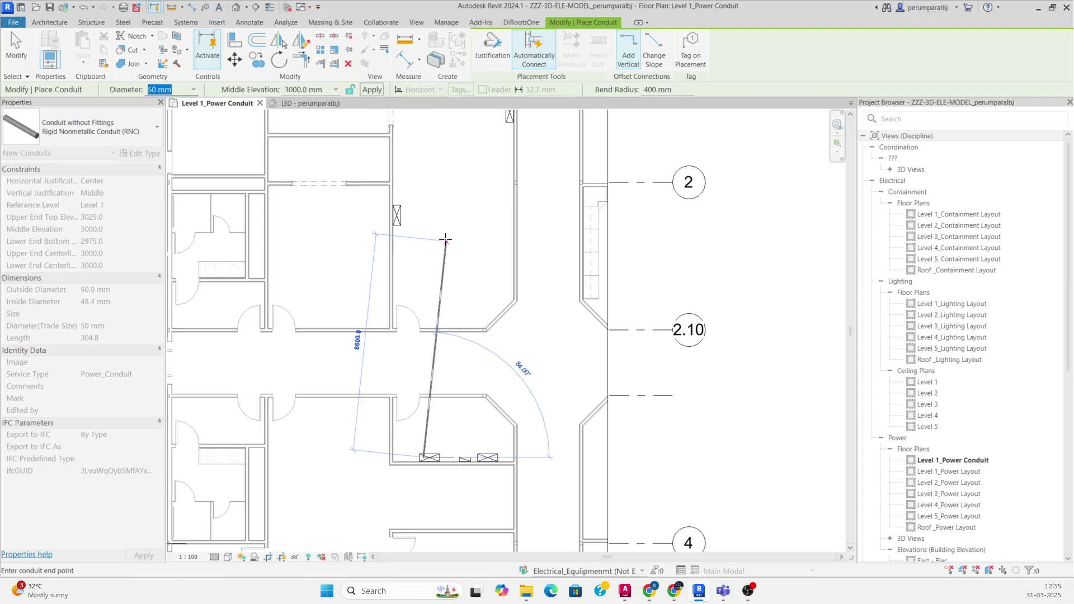
# Route the conduit straight up the plan and turn it west to end at the west-wall SMDB.
pyautogui.scroll(5, 422, 219)
pyautogui.click(424, 216)
pyautogui.scroll(2, 347, 217)
pyautogui.click(327, 214)
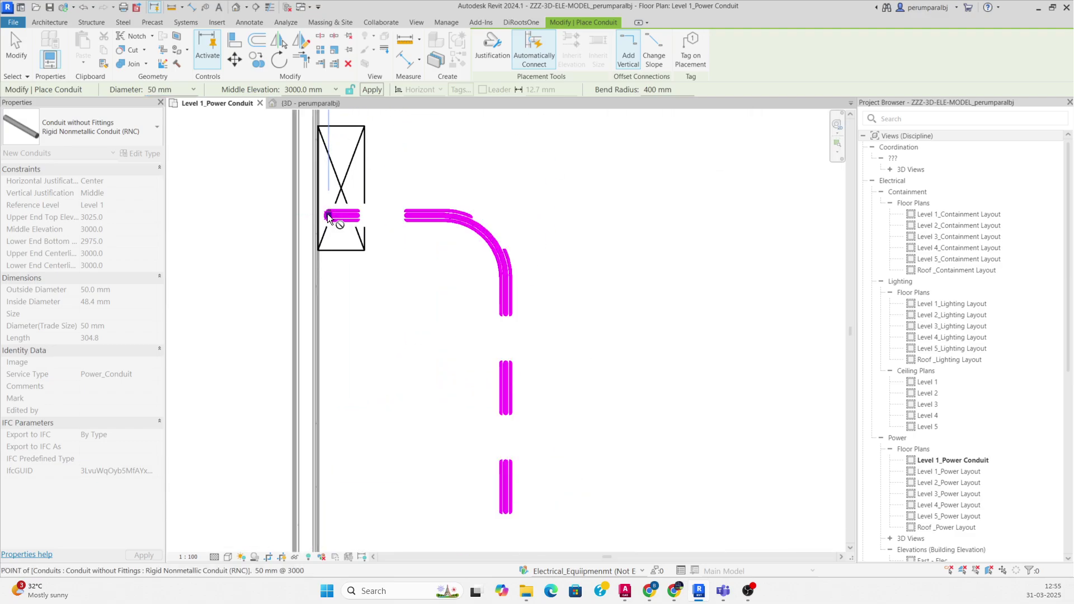
pyautogui.scroll(-4, 392, 223)
pyautogui.press('Escape')
pyautogui.press('Escape')
# Route a second 50 mm conduit beside the first, from the same lower-room SMDB to the SMDB on the upper room's east wall.
pyautogui.moveTo(450, 305); pyautogui.dragTo(441, 273, button='middle')
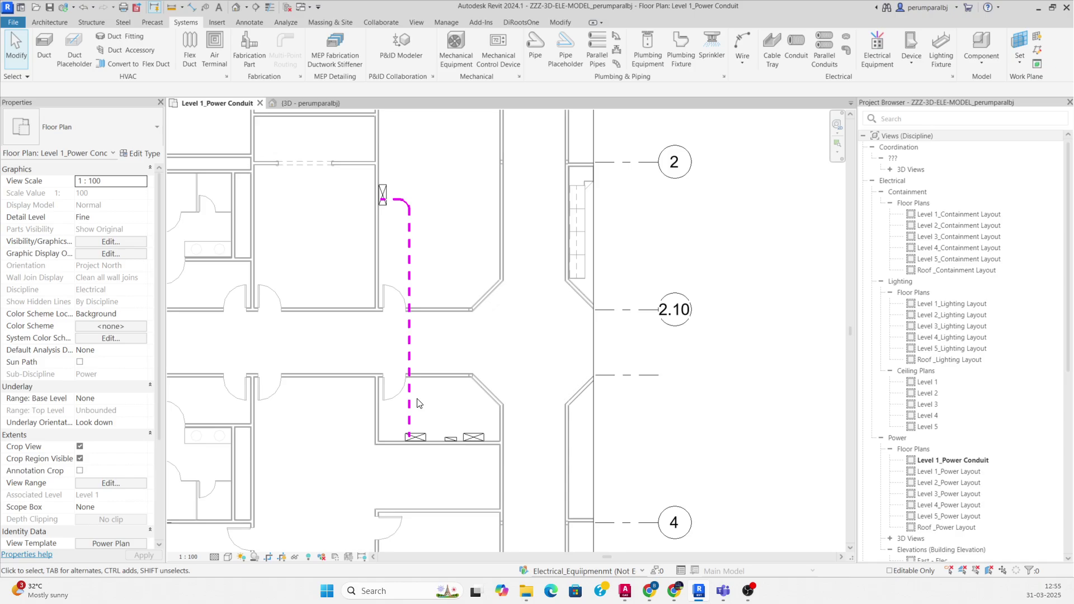
pyautogui.scroll(2, 412, 403)
pyautogui.click(412, 406)
pyautogui.press('c')
pyautogui.press('n')
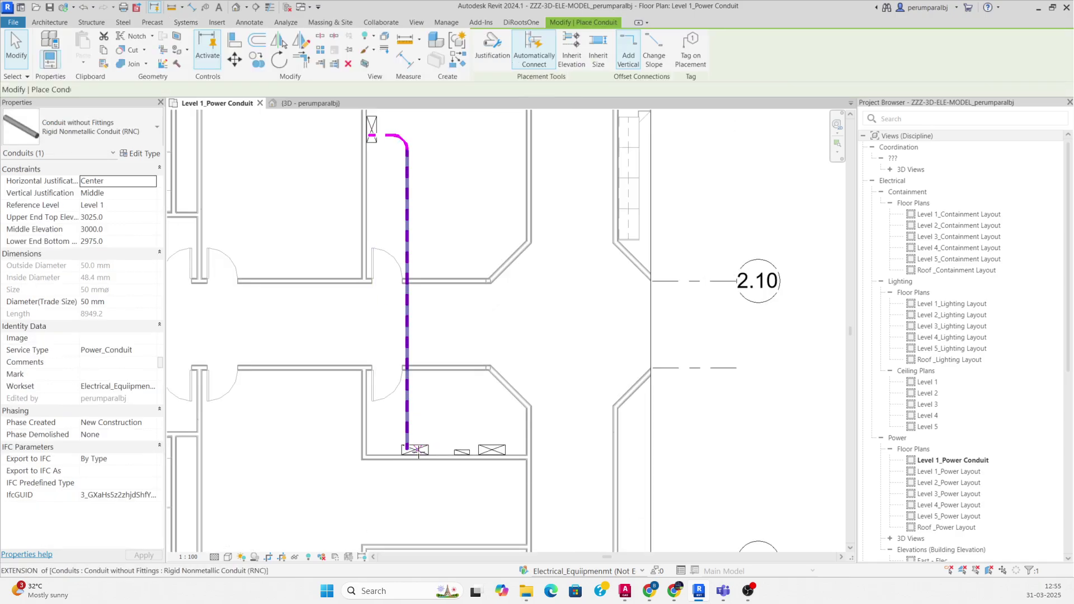
pyautogui.scroll(4, 405, 441)
pyautogui.click(405, 441)
pyautogui.scroll(-5, 407, 425)
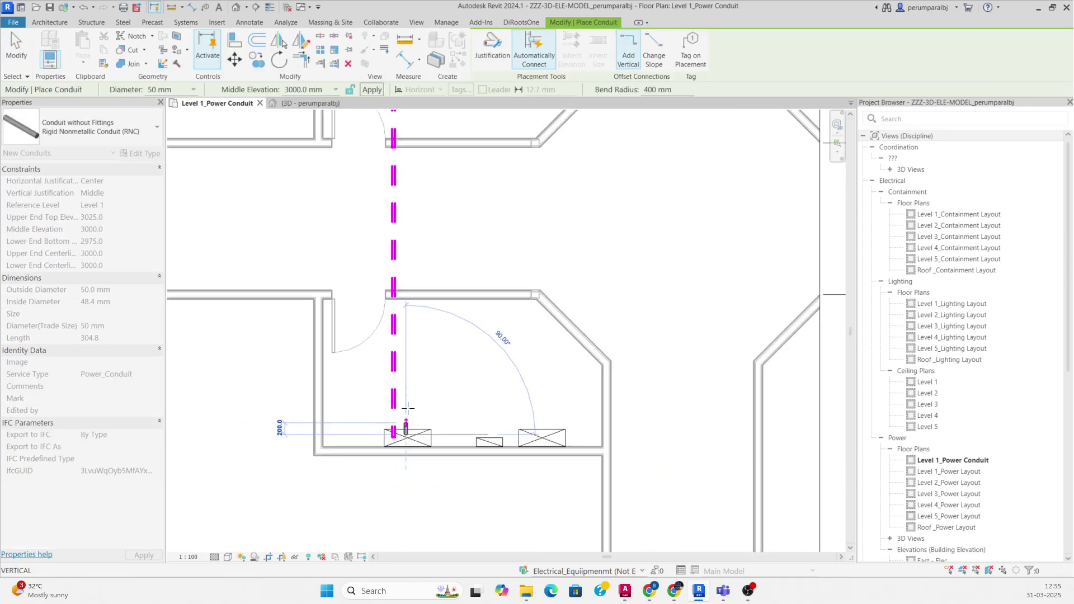
pyautogui.moveTo(413, 302); pyautogui.dragTo(401, 424, button='middle')
pyautogui.moveTo(414, 193); pyautogui.dragTo(400, 307, button='middle')
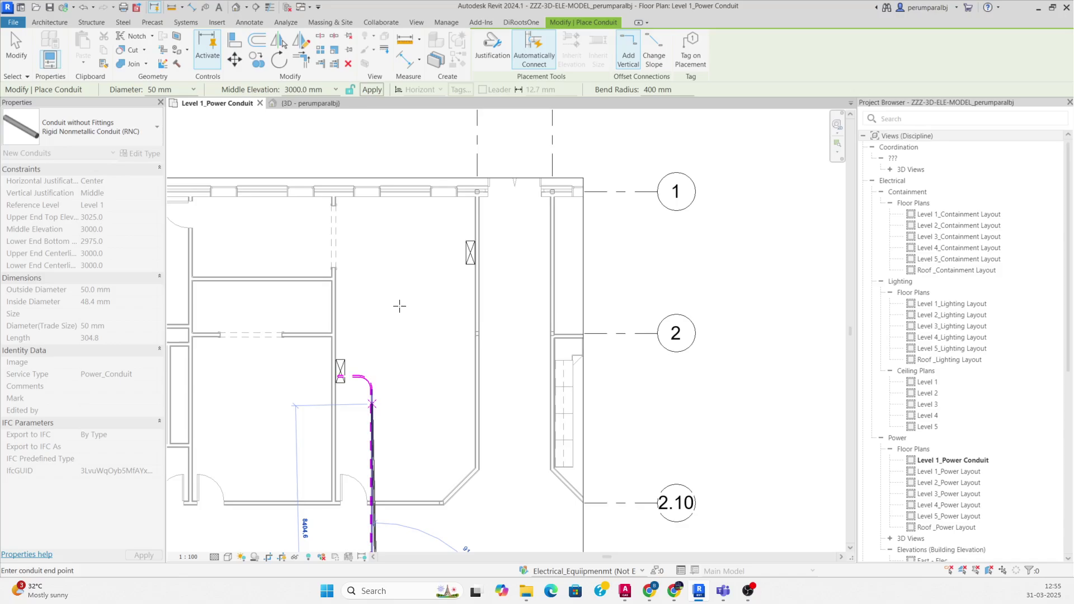
pyautogui.click(380, 257)
pyautogui.scroll(5, 467, 255)
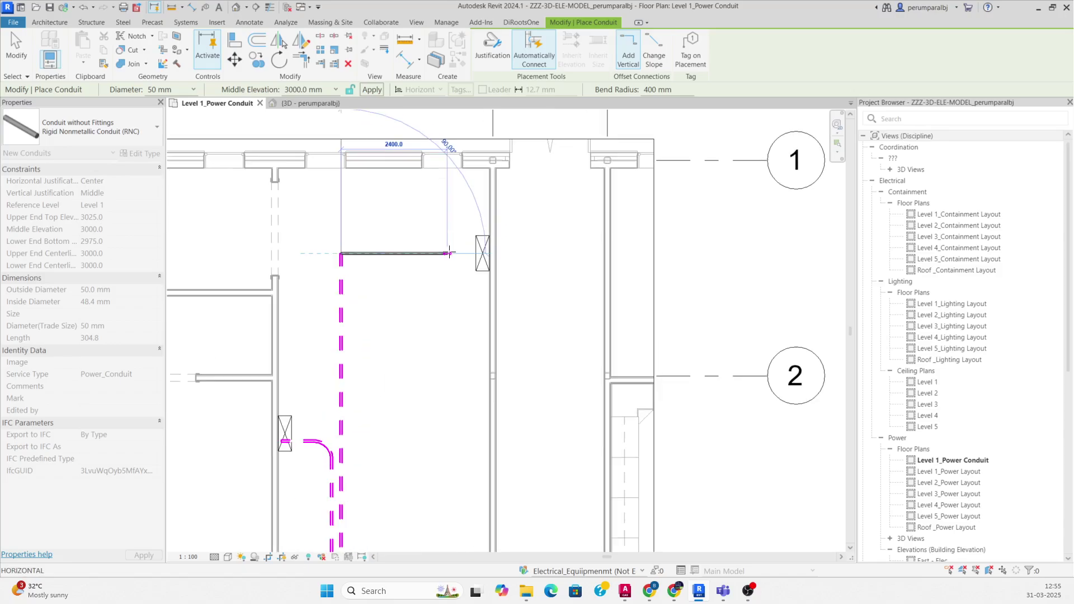
pyautogui.click(483, 251)
pyautogui.press('Escape')
pyautogui.press('Escape')
# Place another SMDB on the east wall below the existing one, about 1400 mm above the wall joint.
pyautogui.click(482, 297)
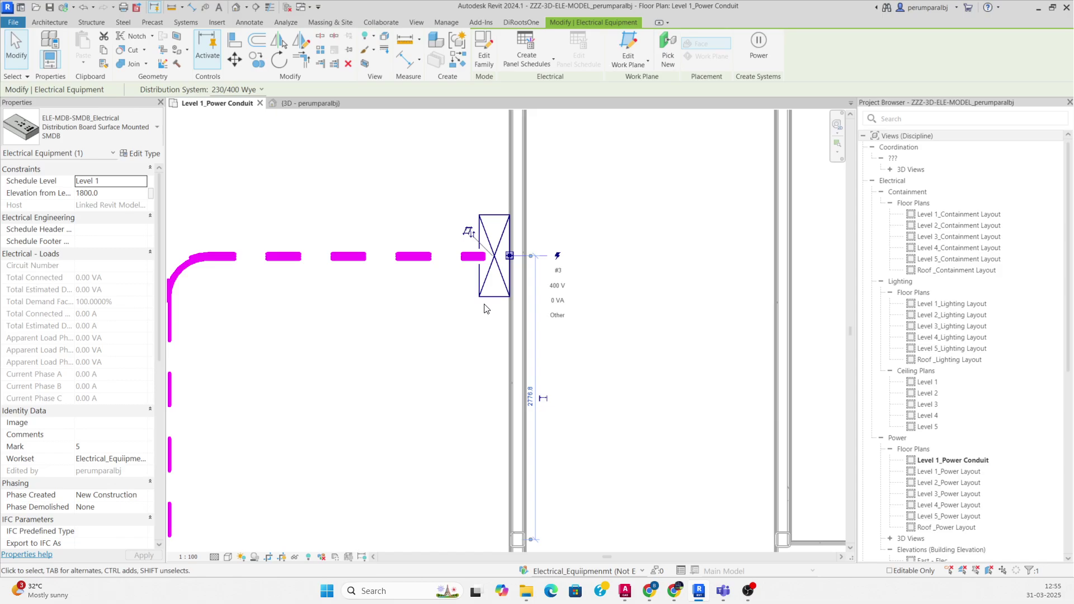
pyautogui.press('c')
pyautogui.press('s')
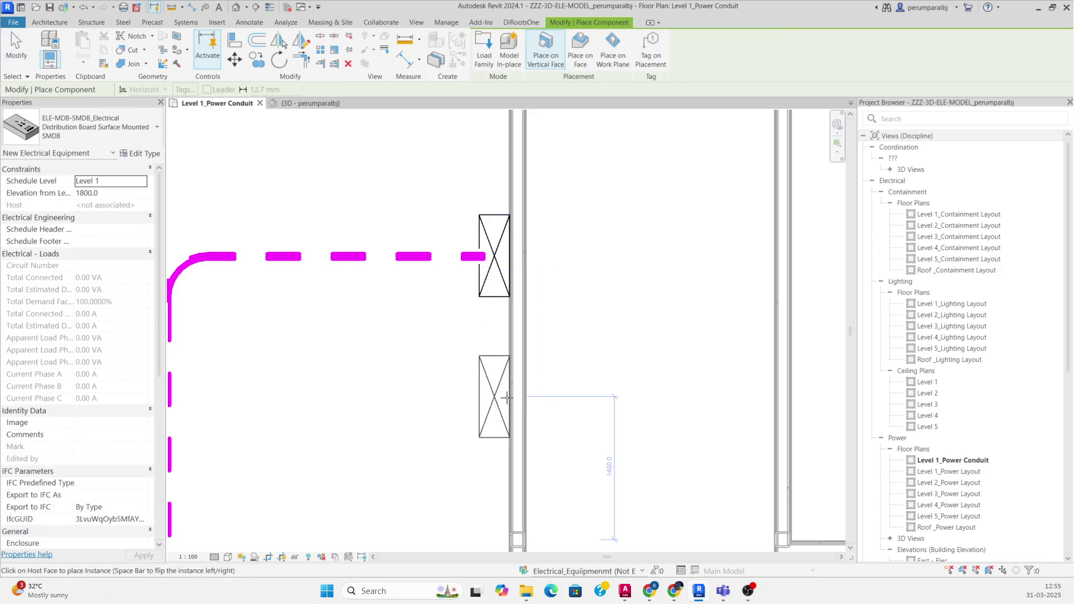
pyautogui.press('Escape')
pyautogui.scroll(-6, 571, 329)
pyautogui.moveTo(496, 458); pyautogui.dragTo(496, 352, button='middle')
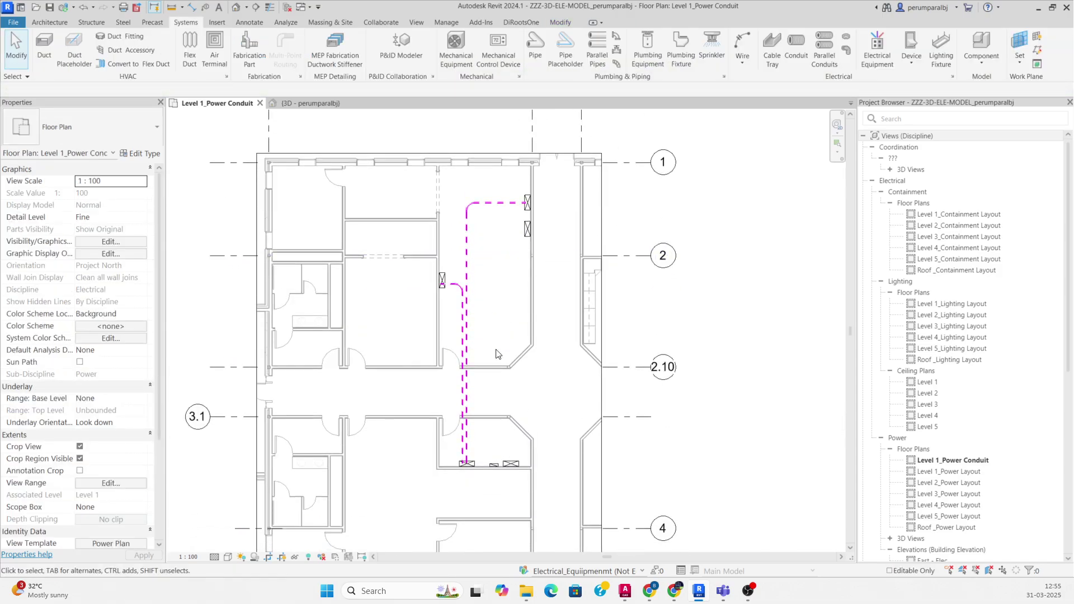
# Route a third 50 mm conduit at 3000 mm elevation beside the other two, from the lower-room SMDB to the newest east-wall SMDB.
pyautogui.scroll(5, 468, 448)
pyautogui.click(465, 449)
pyautogui.press('c')
pyautogui.press('s')
pyautogui.scroll(4, 470, 481)
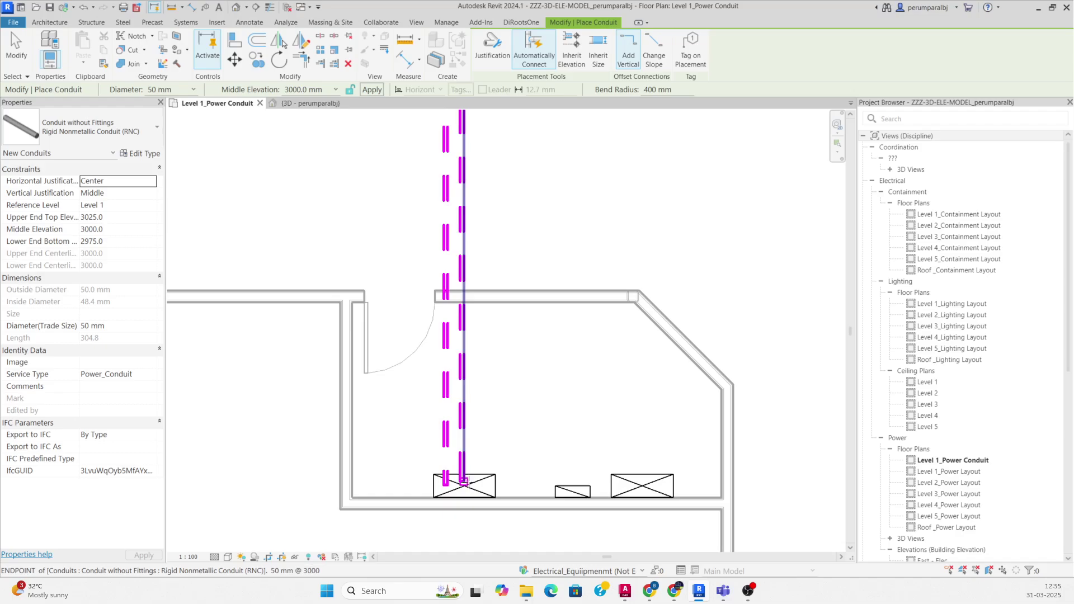
pyautogui.click(475, 480)
pyautogui.scroll(-4, 471, 420)
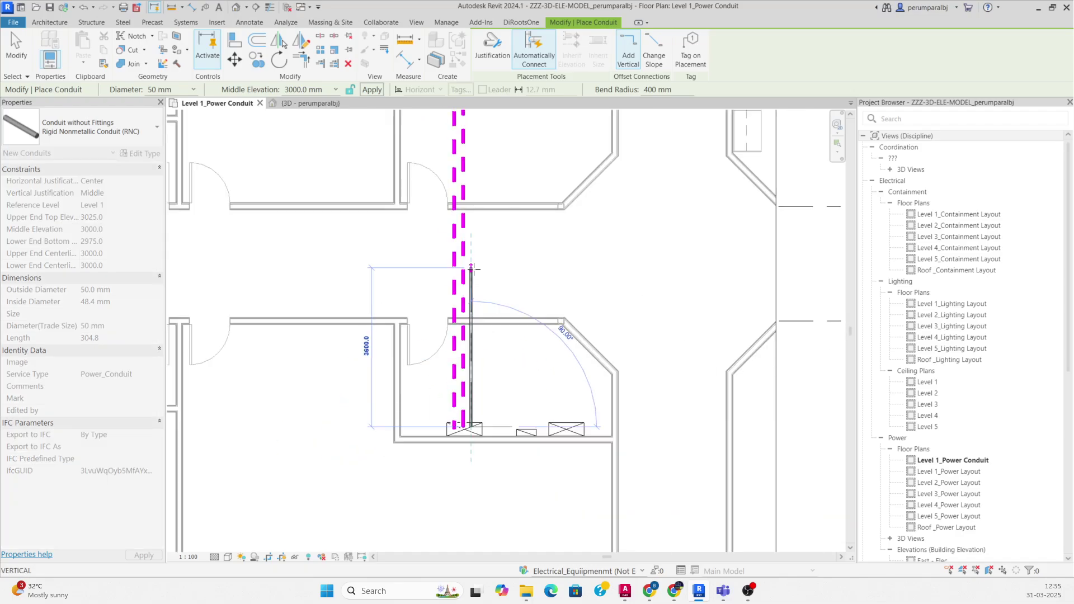
pyautogui.moveTo(480, 273); pyautogui.dragTo(451, 451, button='middle')
pyautogui.moveTo(467, 292); pyautogui.dragTo(447, 450, button='middle')
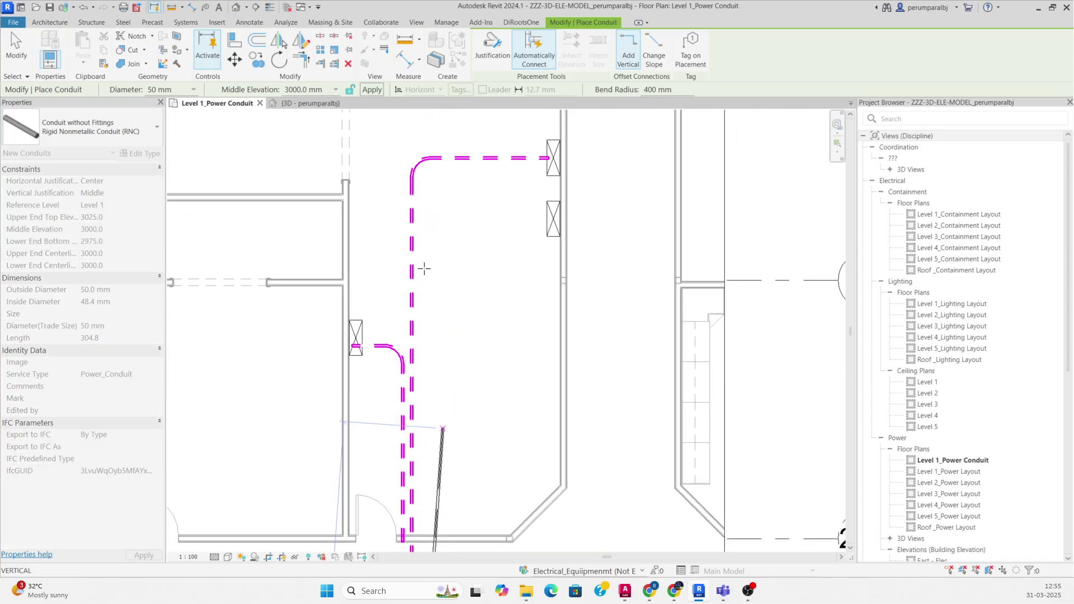
pyautogui.click(420, 215)
pyautogui.scroll(2, 525, 215)
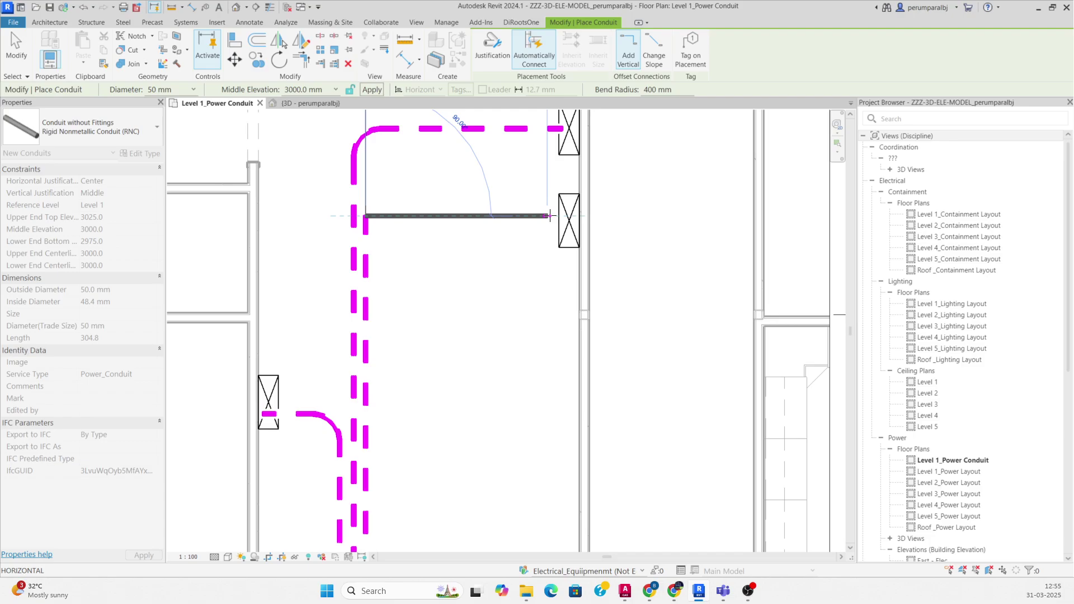
pyautogui.click(558, 219)
pyautogui.press('Escape')
pyautogui.press('Escape')
# Select all the SMDBs and conduits and inspect the conduit runs in a 3D view cropped around them.
pyautogui.scroll(-5, 472, 254)
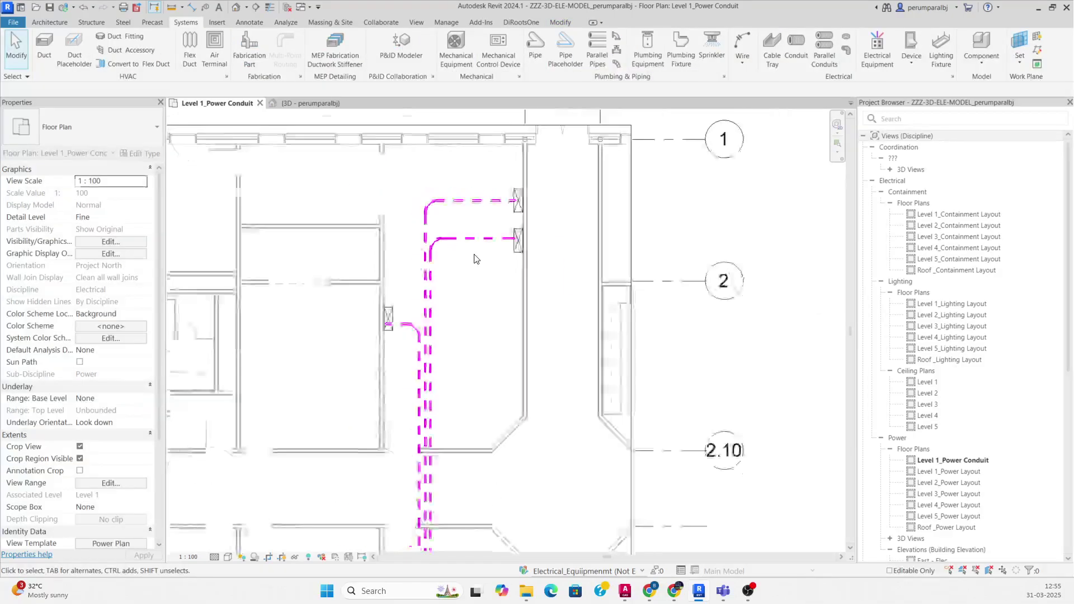
pyautogui.scroll(2, 464, 300)
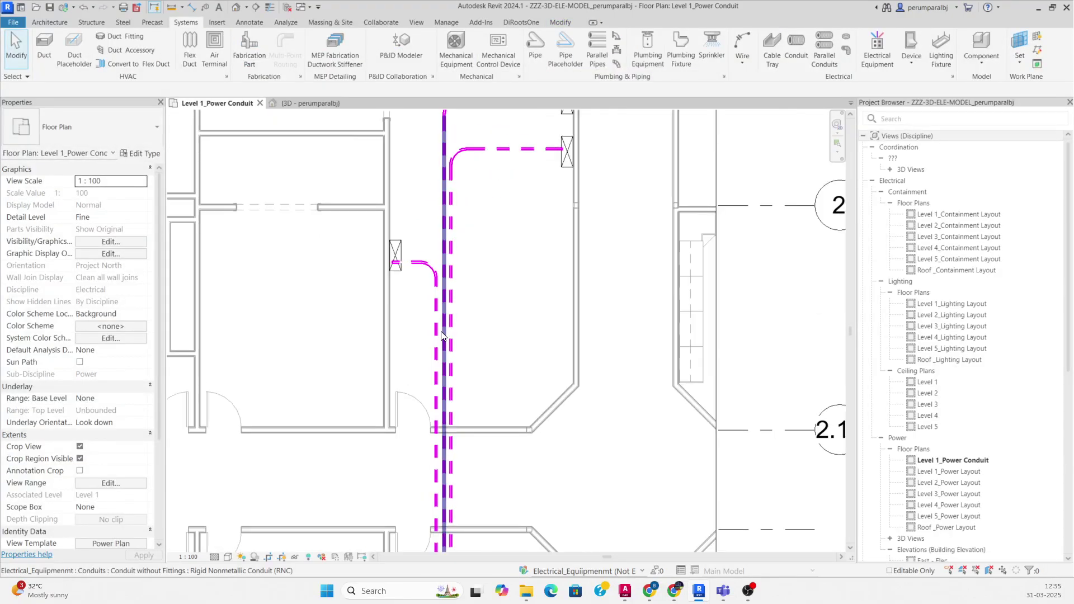
pyautogui.scroll(-3, 391, 224)
pyautogui.moveTo(491, 360); pyautogui.dragTo(378, 98)
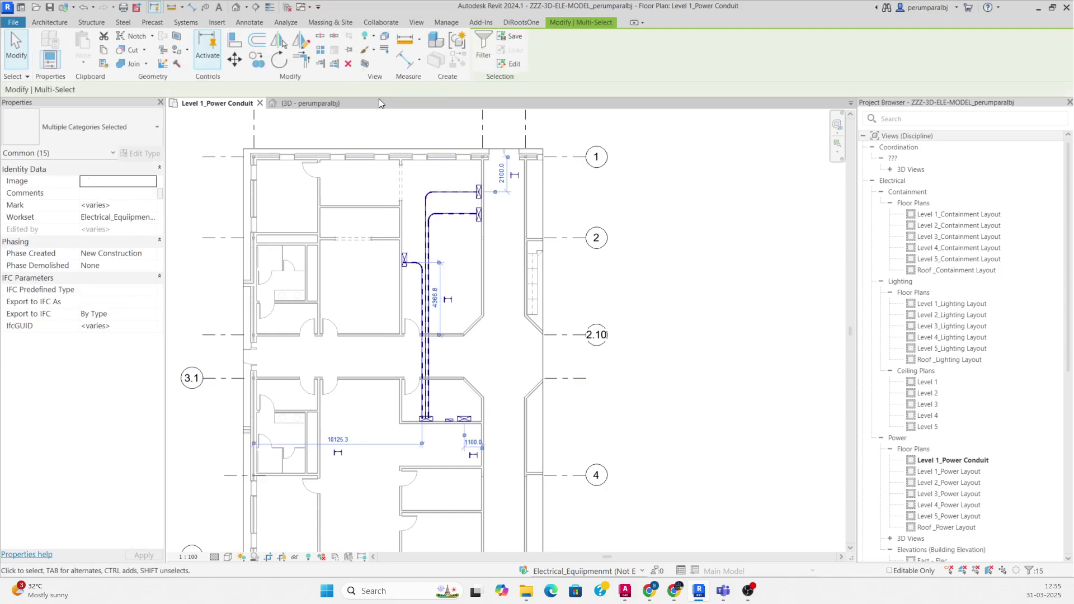
pyautogui.click(365, 64)
pyautogui.keyDown('shift'); pyautogui.moveTo(440, 374); pyautogui.dragTo(386, 420, button='middle'); pyautogui.keyUp('shift')
pyautogui.press('Escape')
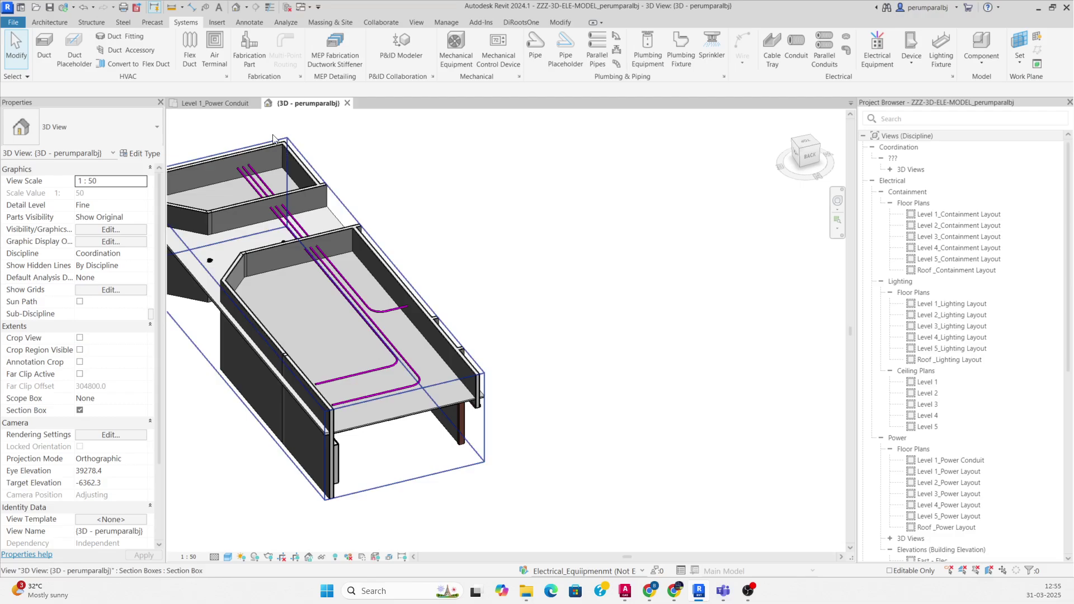
# Draw a north-south building section in the Level 1_Power Conduit plan, just west of the conduits and crossing the lower-room SMDB's wall.
pyautogui.click(215, 103)
pyautogui.scroll(5, 456, 208)
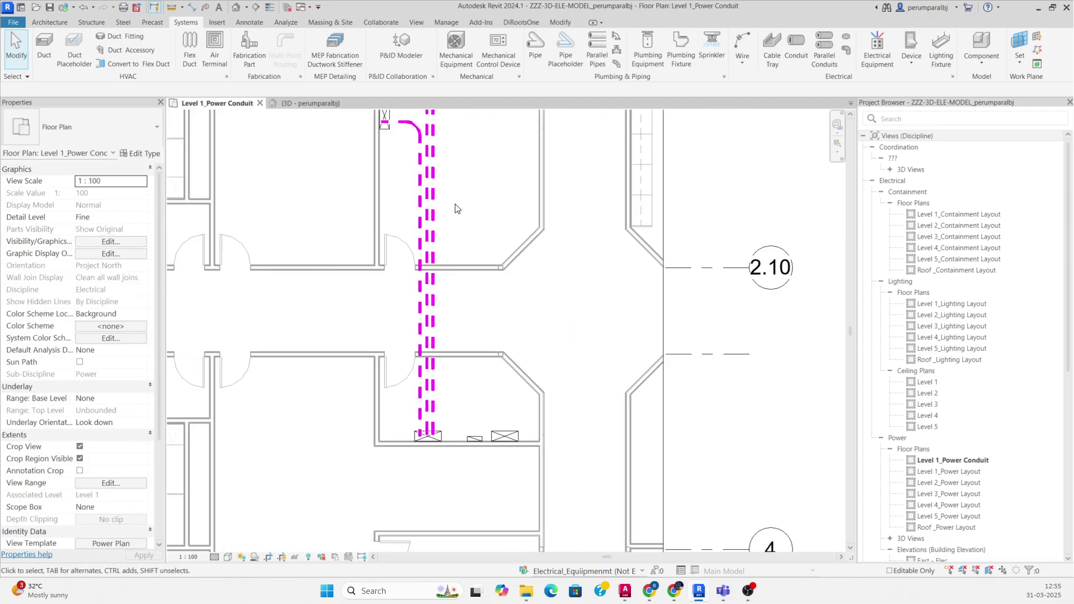
pyautogui.scroll(2, 448, 235)
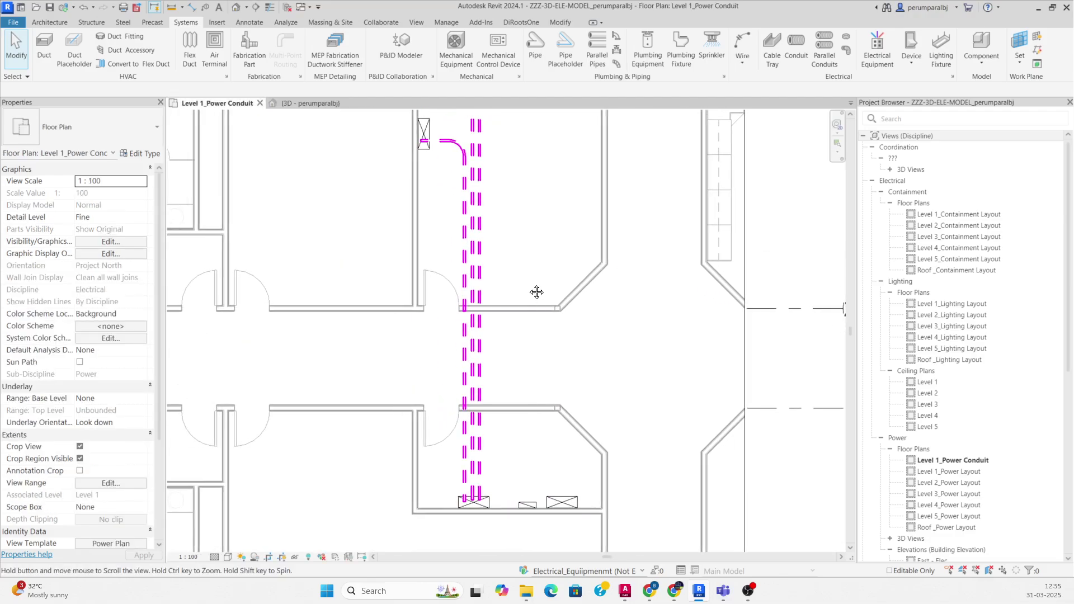
pyautogui.click(256, 7)
pyautogui.scroll(3, 476, 375)
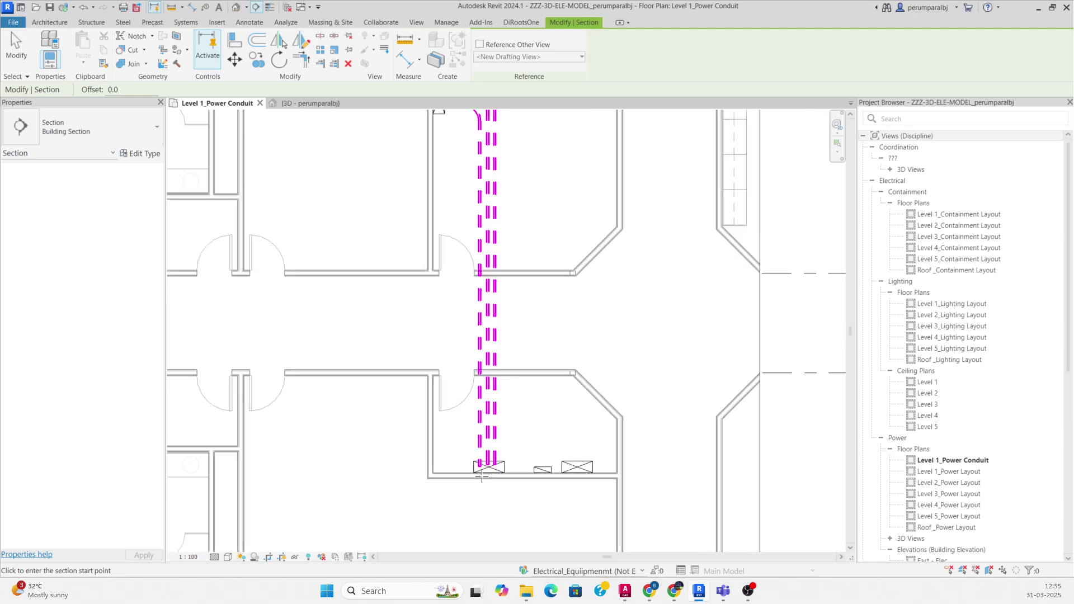
pyautogui.click(471, 352)
pyautogui.moveTo(477, 484); pyautogui.dragTo(480, 420, button='middle')
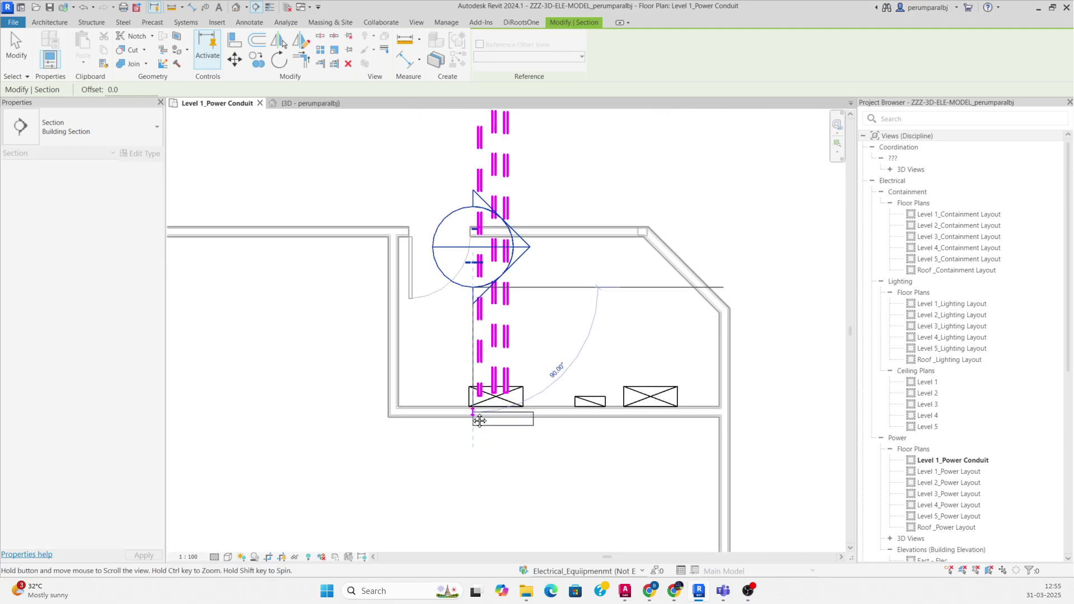
pyautogui.click(473, 460)
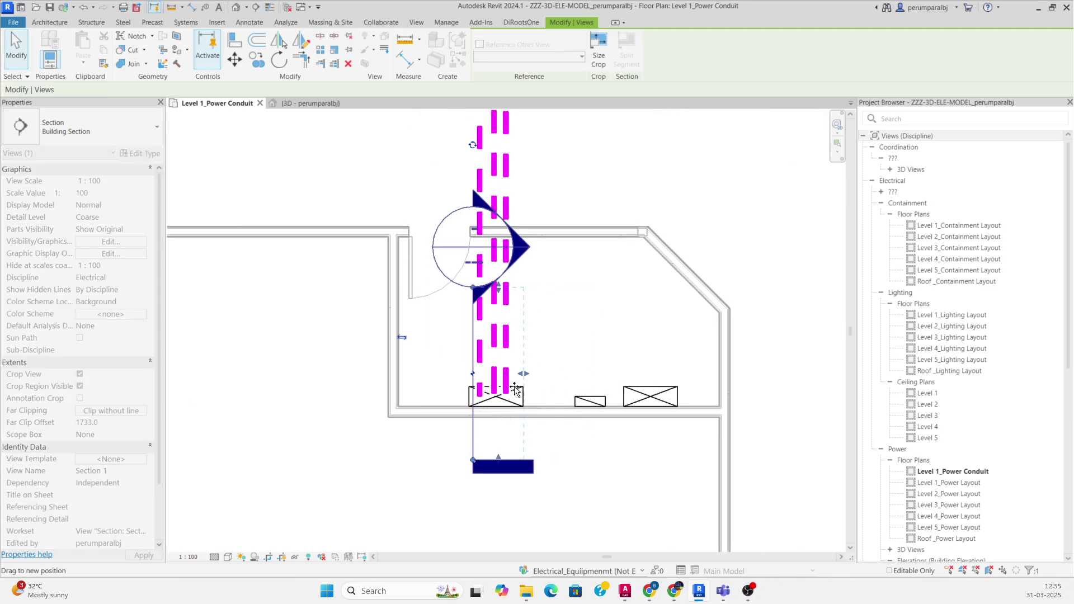
# Reduce the section's far clip depth to about 236 mm so it covers only the westernmost conduit, and open the section view.
pyautogui.moveTo(491, 387); pyautogui.dragTo(488, 387)
pyautogui.rightClick(473, 364)
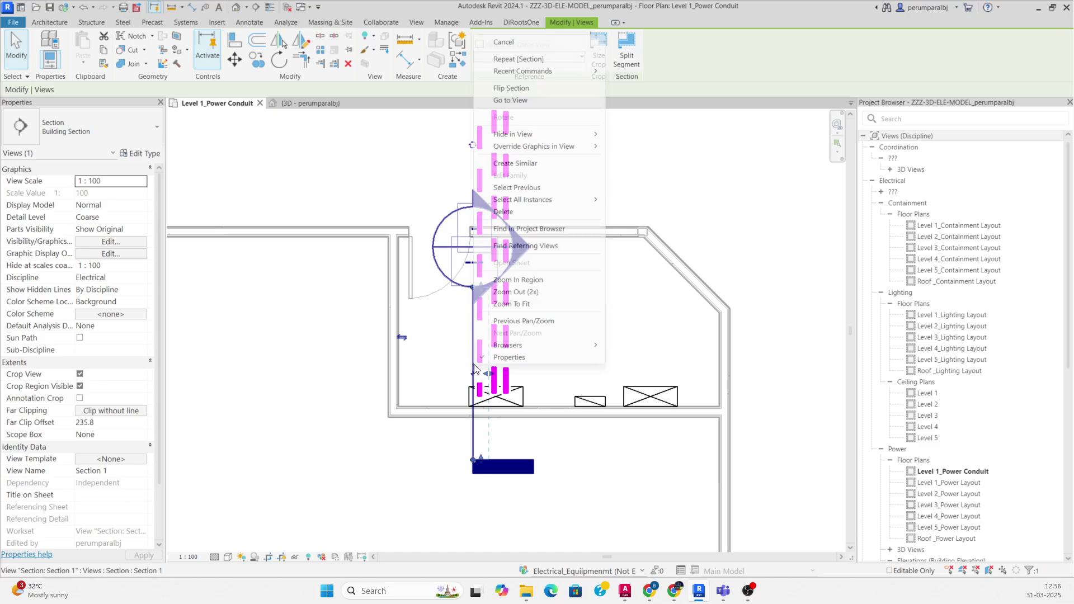
pyautogui.click(516, 101)
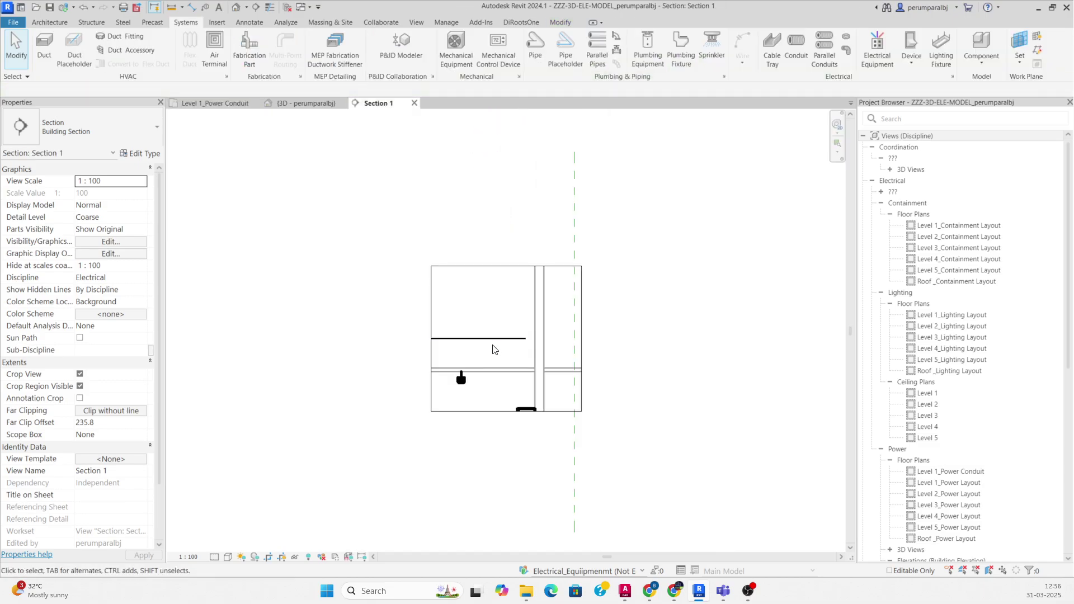
# Set the section view's detail level to Fine and give it a shaded display.
pyautogui.scroll(3, 493, 350)
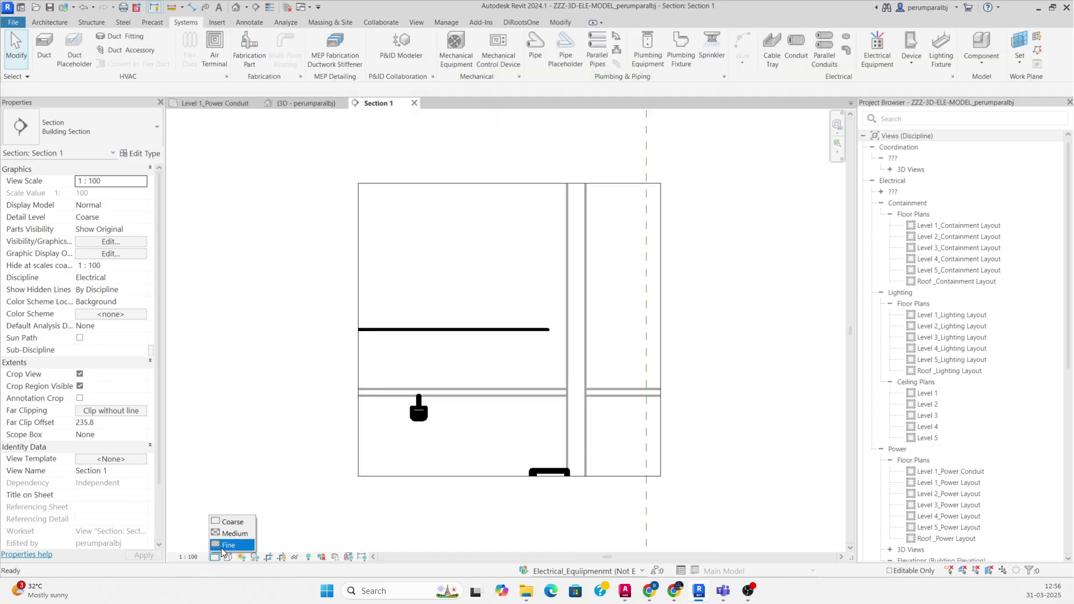
pyautogui.click(222, 548)
pyautogui.click(229, 557)
pyautogui.click(245, 514)
# Extend the section's crop region downward past the SMDB and below the Level 1 floor.
pyautogui.moveTo(435, 412); pyautogui.dragTo(428, 298, button='middle')
pyautogui.scroll(-1, 450, 371)
pyautogui.click(456, 365)
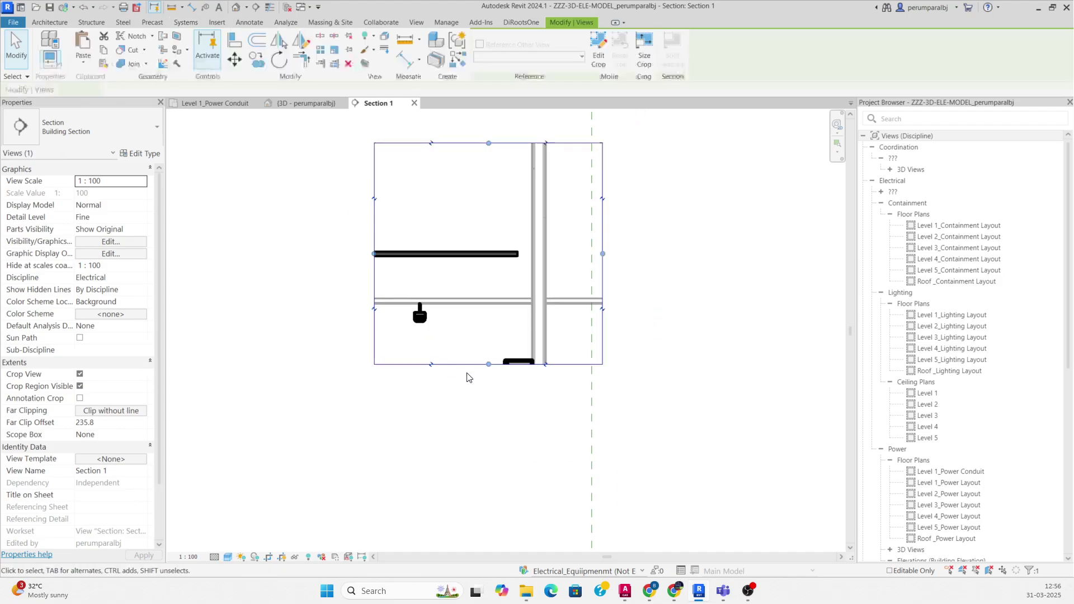
pyautogui.moveTo(489, 364); pyautogui.dragTo(489, 493)
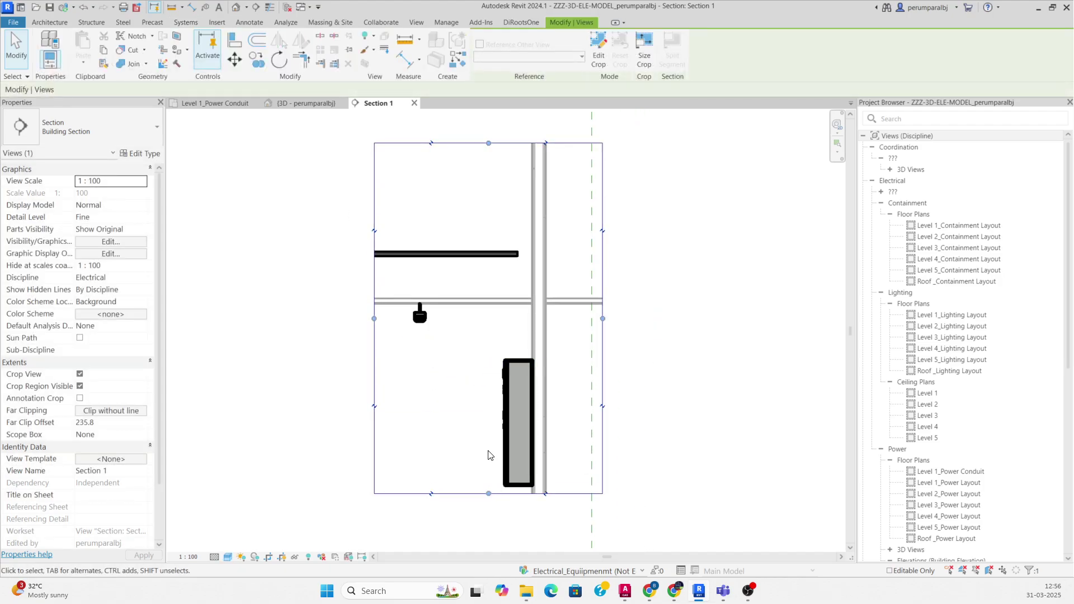
pyautogui.scroll(-2, 492, 371)
pyautogui.moveTo(499, 357); pyautogui.dragTo(498, 500)
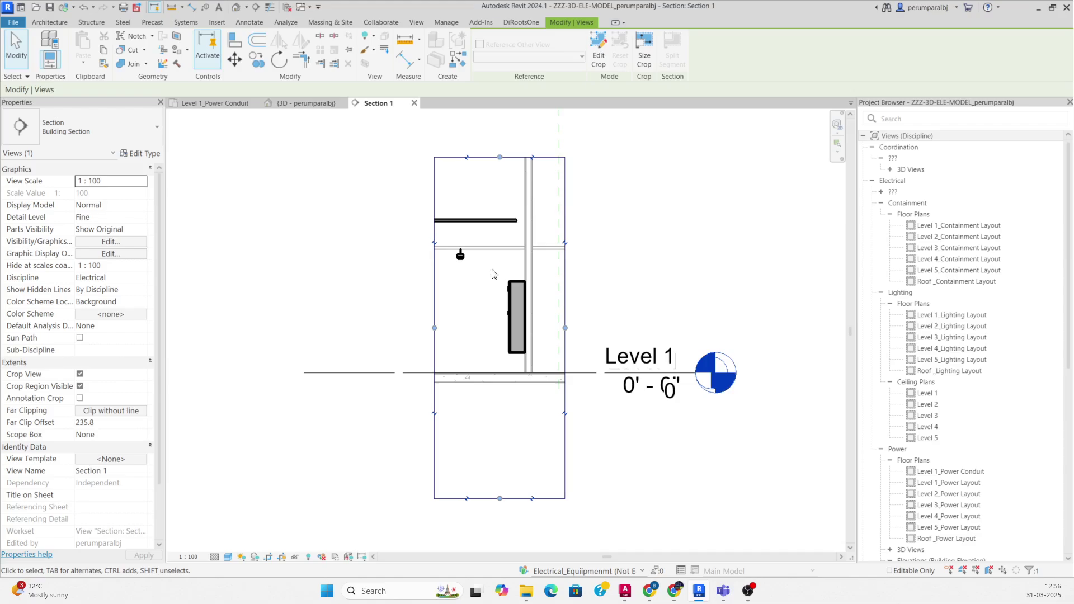
# Draw a 50 mm conduit from the first conduit's open end straight down to the top of the SMDB.
pyautogui.scroll(5, 515, 224)
pyautogui.click(513, 225)
pyautogui.rightClick(514, 223)
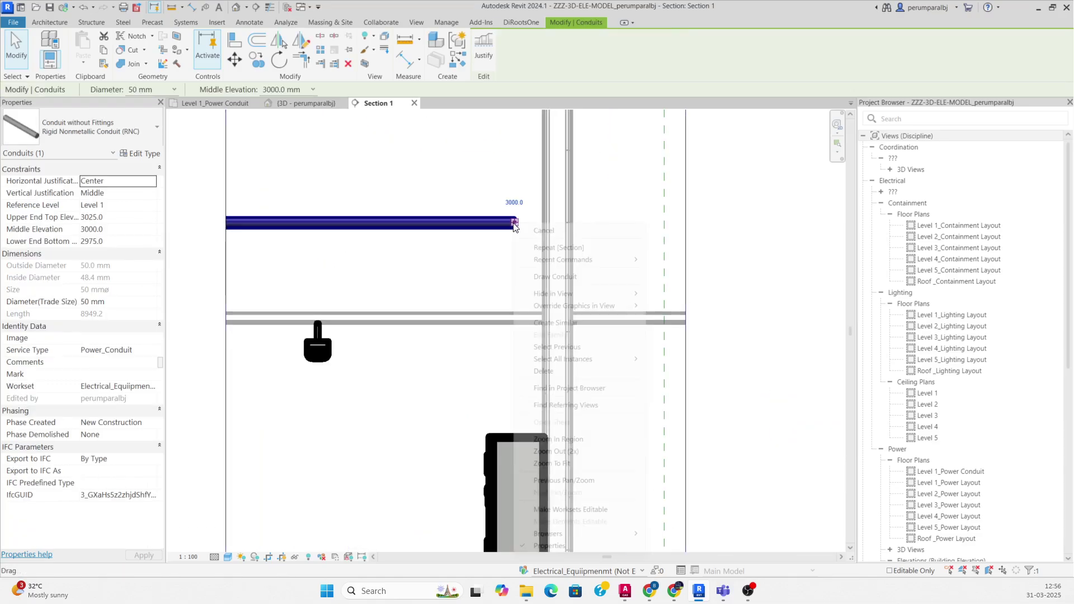
pyautogui.click(549, 278)
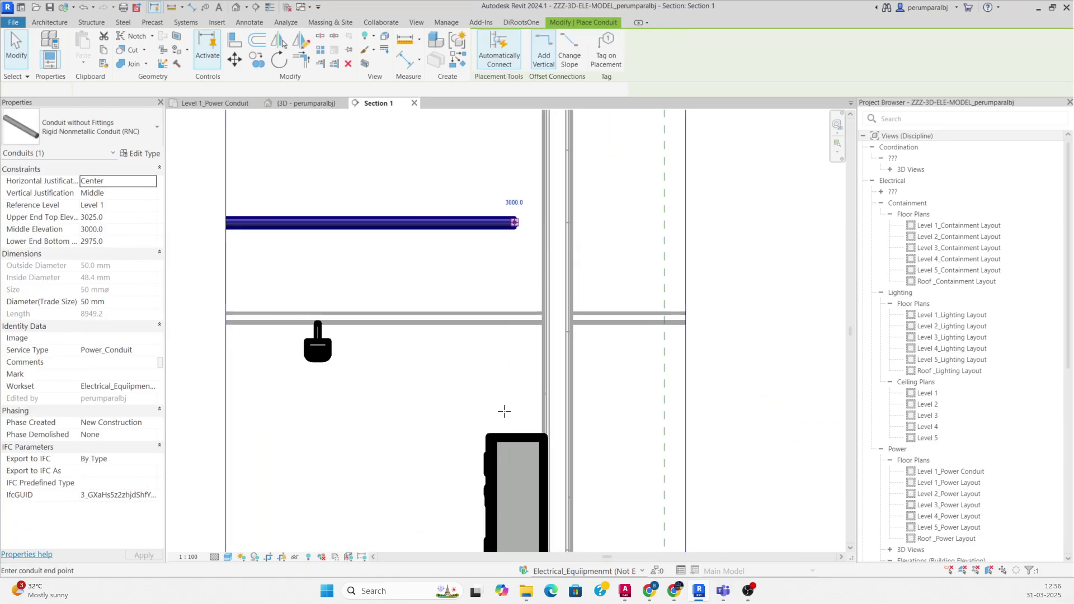
pyautogui.click(514, 434)
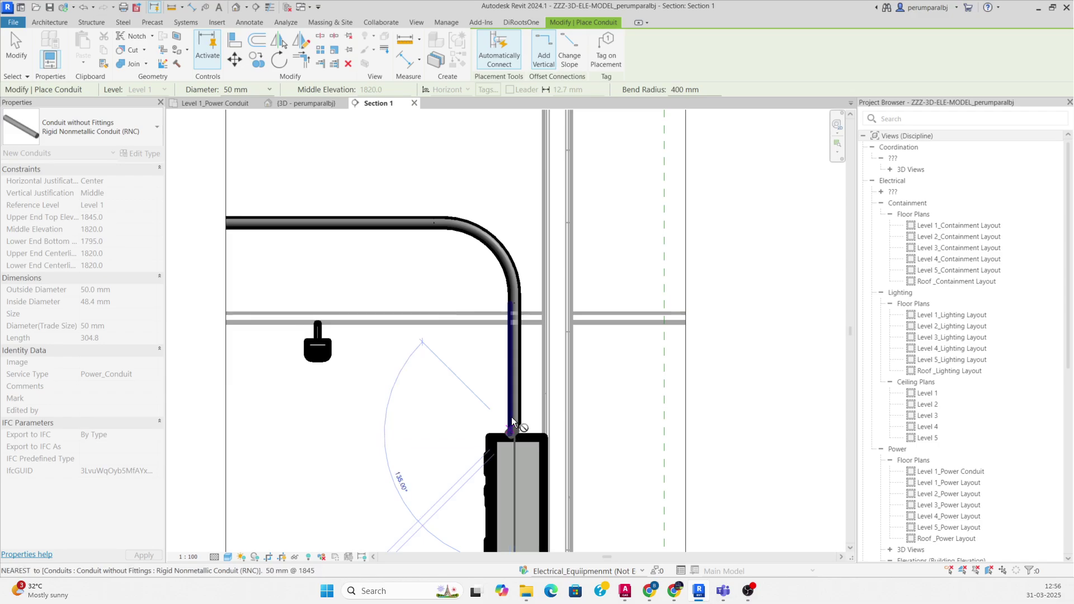
pyautogui.press('Escape')
pyautogui.press('Escape')
# Select the SMDB and conduit in the section and inspect the vertical drop in a 3D view cropped around them.
pyautogui.scroll(-4, 394, 298)
pyautogui.moveTo(529, 475); pyautogui.dragTo(563, 491)
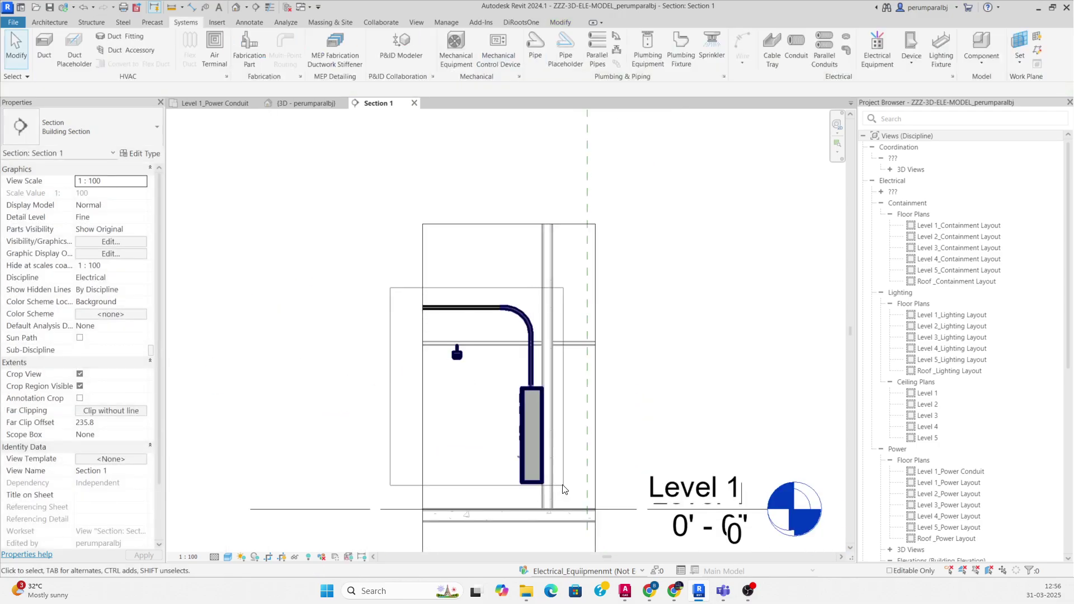
pyautogui.click(364, 65)
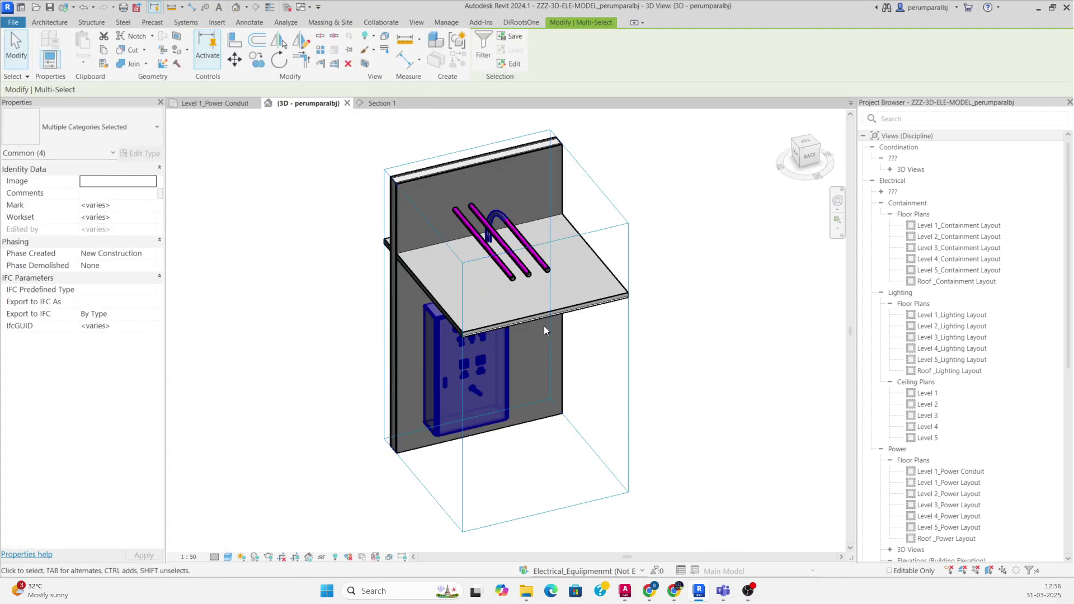
pyautogui.keyDown('shift'); pyautogui.moveTo(535, 330); pyautogui.dragTo(369, 297, button='middle'); pyautogui.keyUp('shift')
pyautogui.press('Escape')
pyautogui.scroll(2, 548, 338)
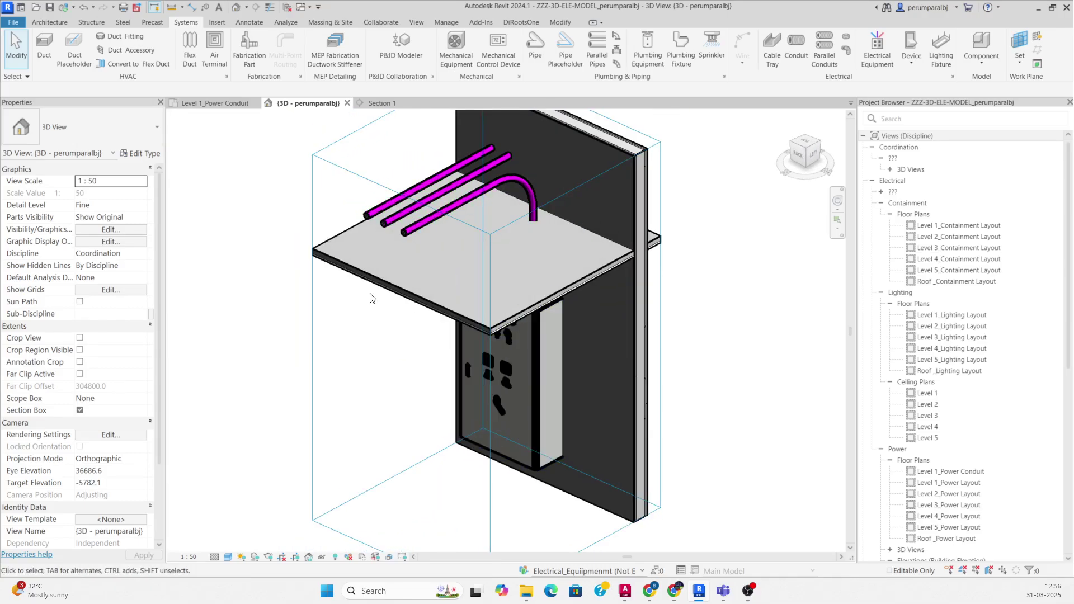
# Turn on thin lines in the Level 1 power conduit plan and shift the section line east to view the middle conduit in section.
pyautogui.click(224, 103)
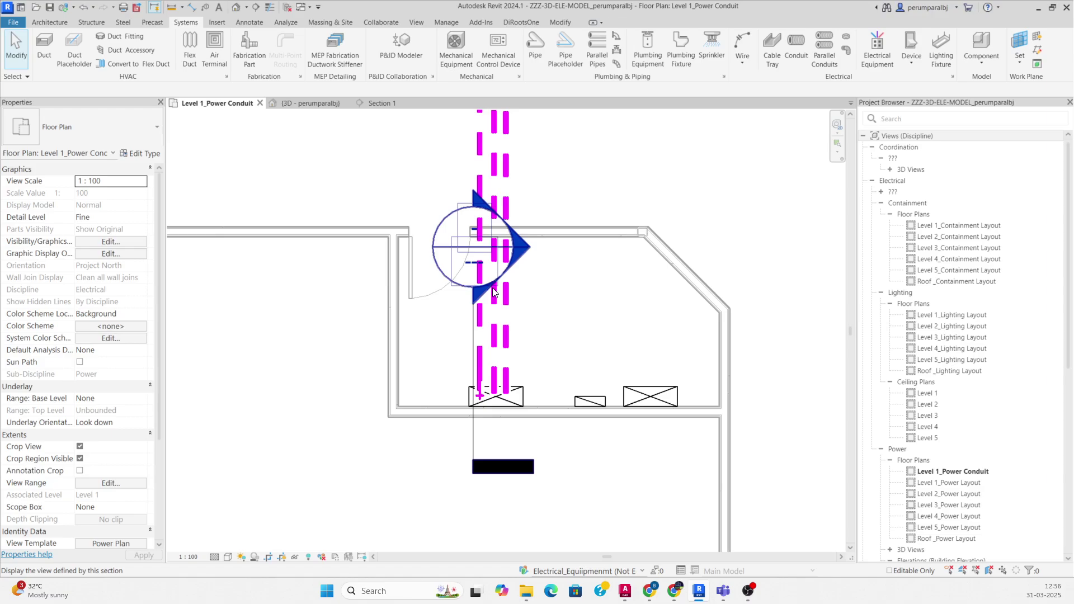
pyautogui.scroll(2, 329, 358)
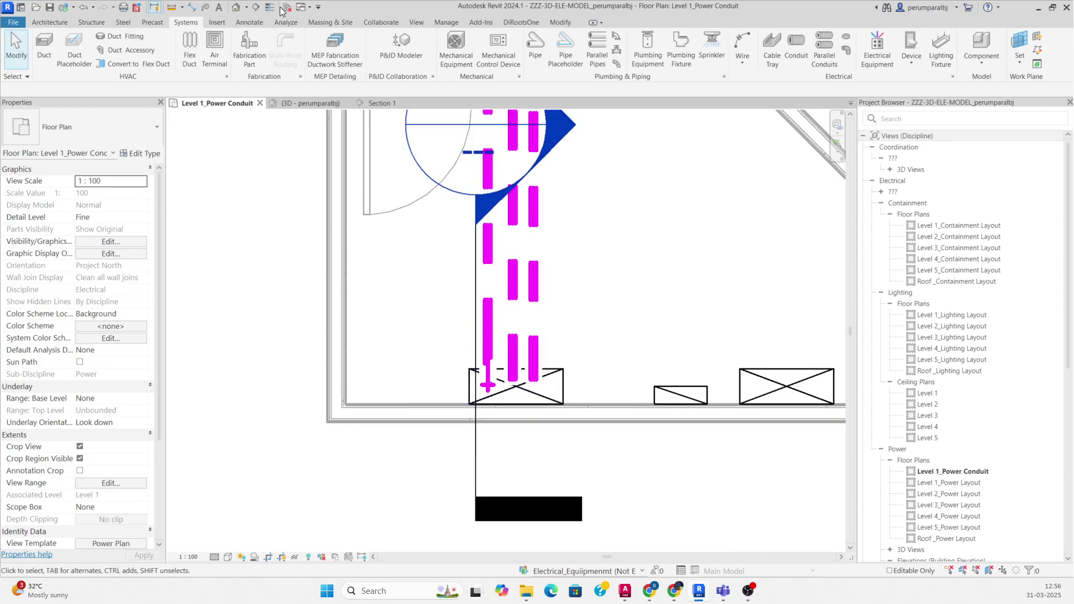
pyautogui.click(271, 7)
pyautogui.scroll(2, 484, 419)
pyautogui.click(475, 423)
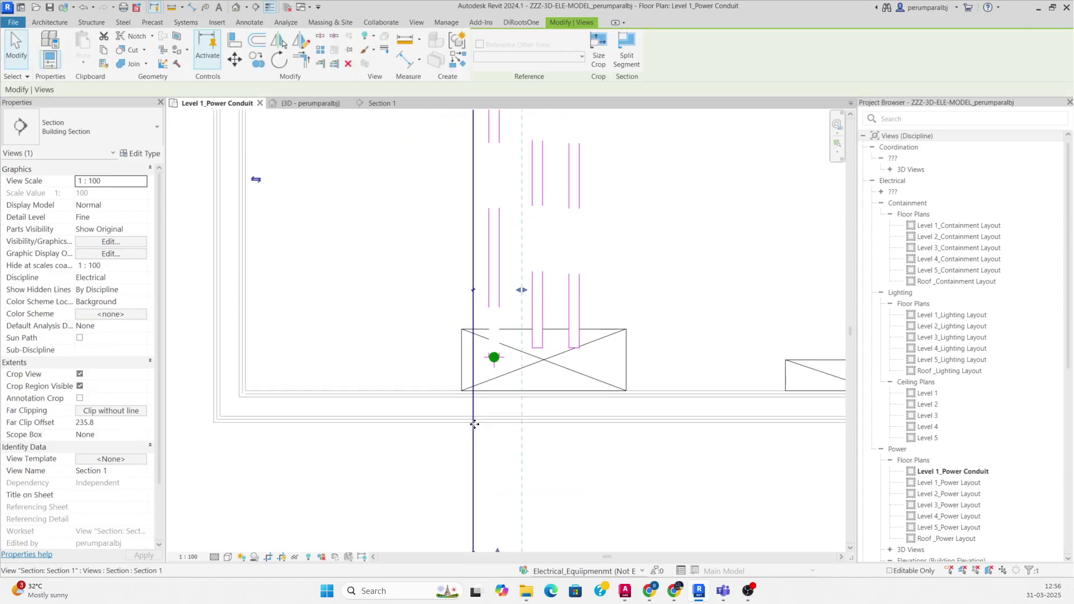
pyautogui.moveTo(488, 429); pyautogui.dragTo(511, 426)
pyautogui.rightClick(510, 426)
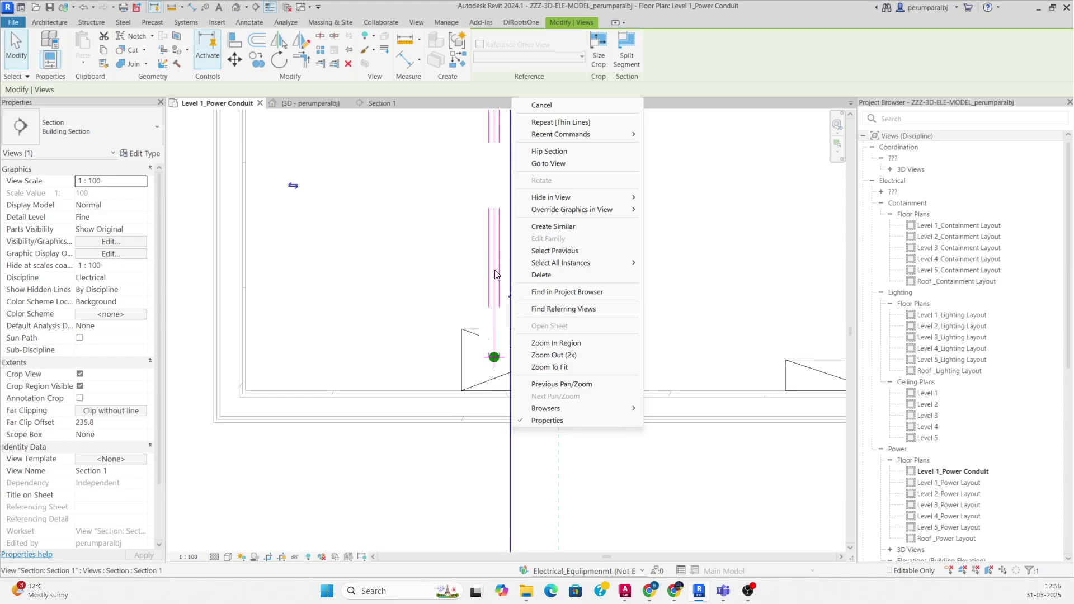
pyautogui.click(567, 165)
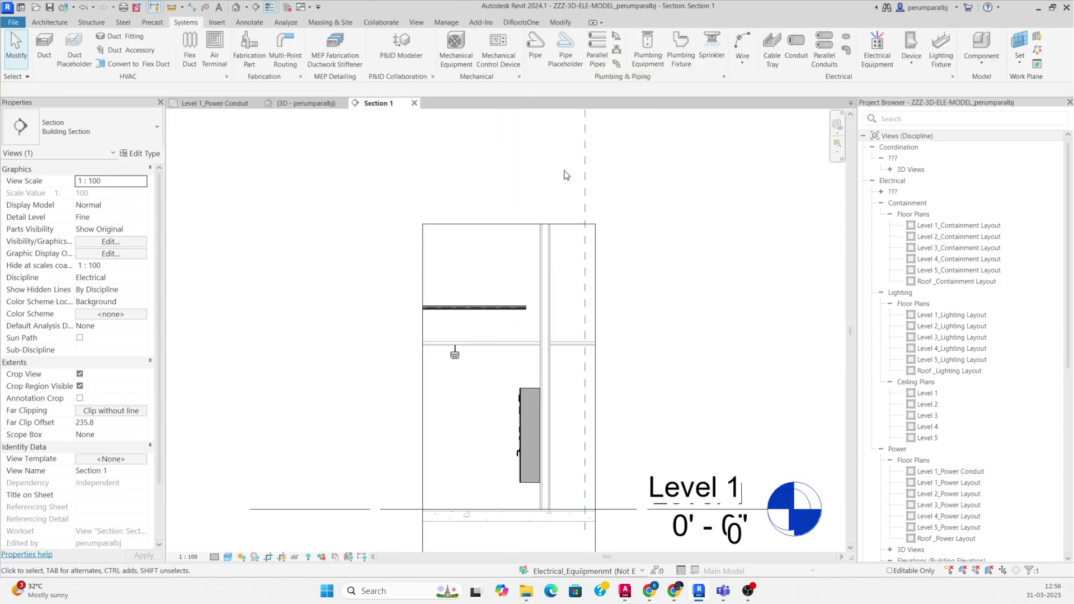
# Draw a 50 mm drop from the middle conduit's open end at 3000 mm down to the SMDB's top.
pyautogui.click(523, 311)
pyautogui.scroll(2, 526, 310)
pyautogui.rightClick(537, 312)
pyautogui.click(568, 302)
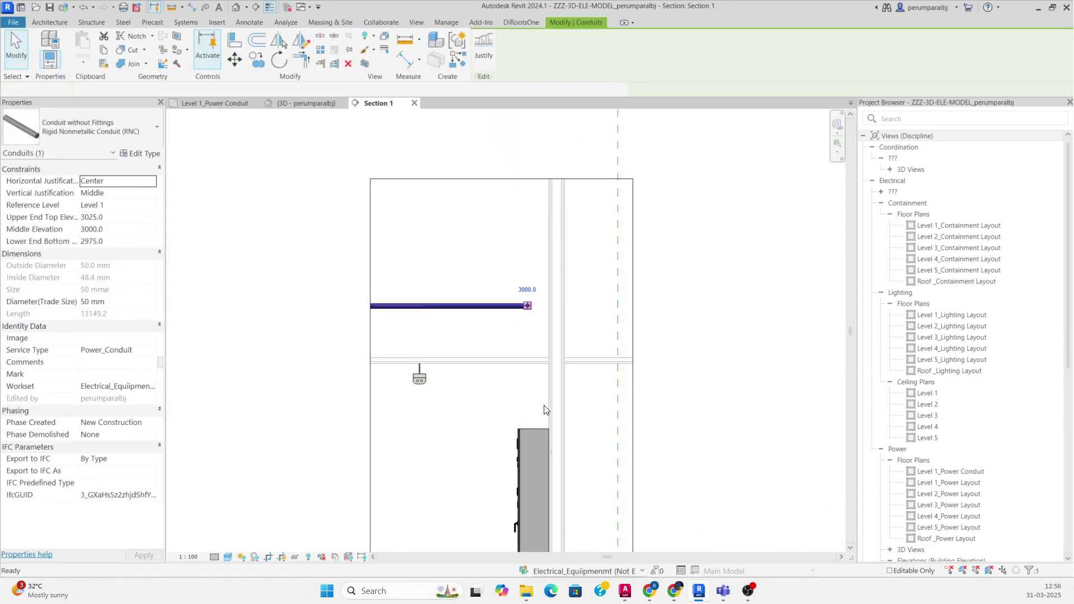
pyautogui.click(528, 430)
pyautogui.press('Escape')
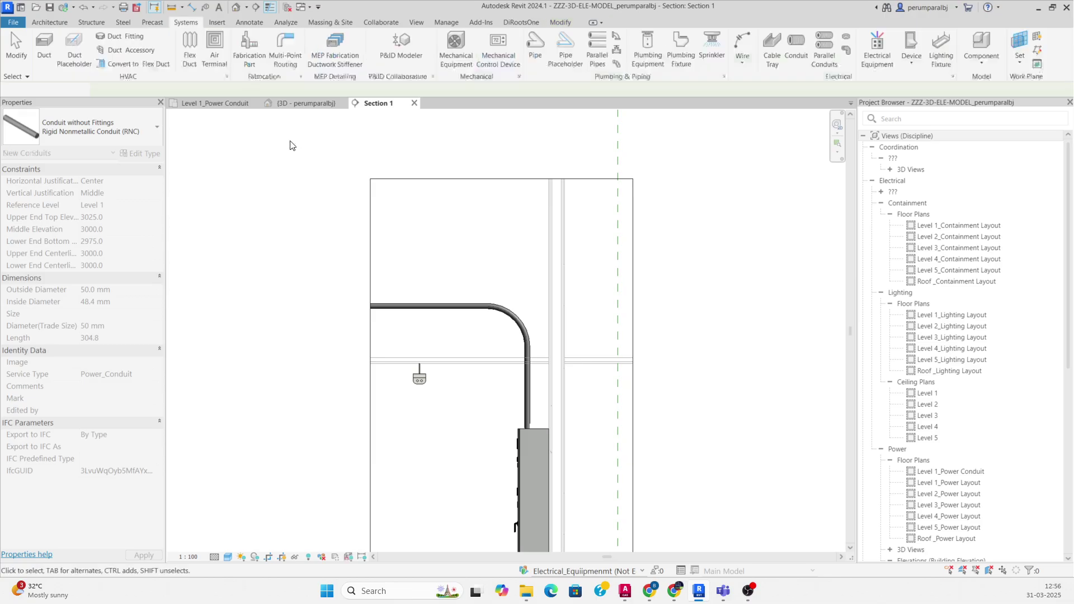
# Move the section line in the Level 1 plan past the middle conduit and open the section on the easternmost conduit.
pyautogui.click(236, 106)
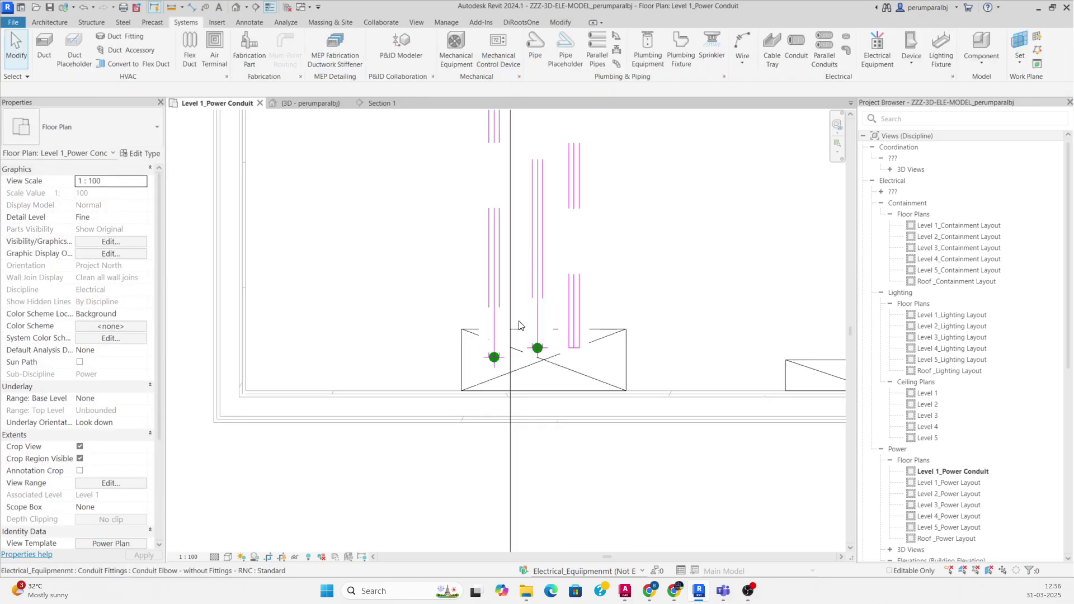
pyautogui.moveTo(509, 423); pyautogui.dragTo(550, 418)
pyautogui.rightClick(552, 419)
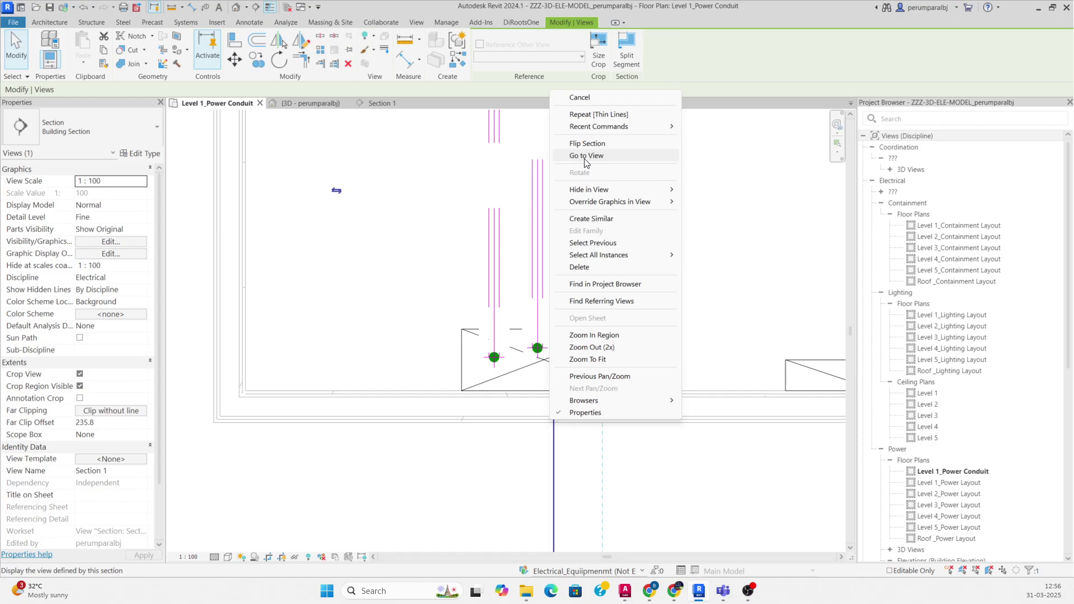
pyautogui.click(585, 157)
# Draw a 50 mm drop from the easternmost conduit's open end at 3000 mm down to the SMDB's top.
pyautogui.click(524, 307)
pyautogui.rightClick(526, 306)
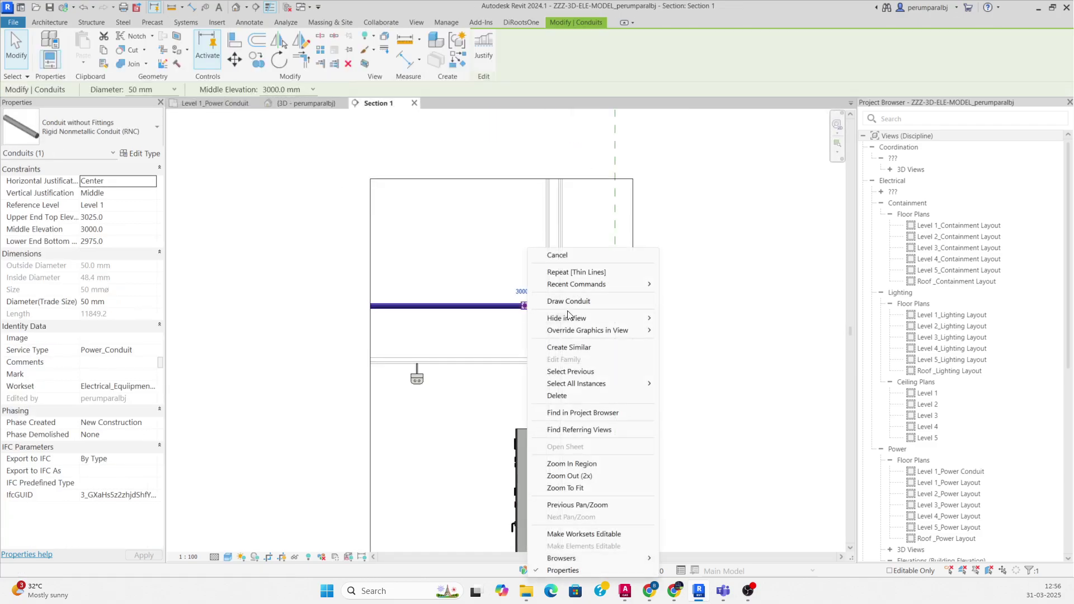
pyautogui.click(568, 301)
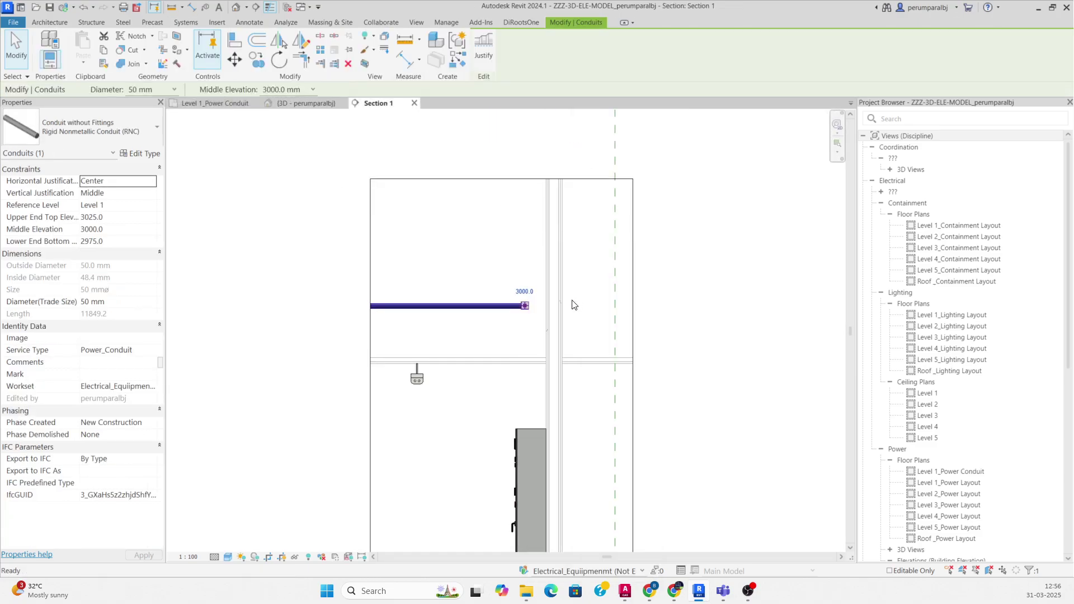
pyautogui.click(525, 427)
pyautogui.press('Escape')
pyautogui.press('Escape')
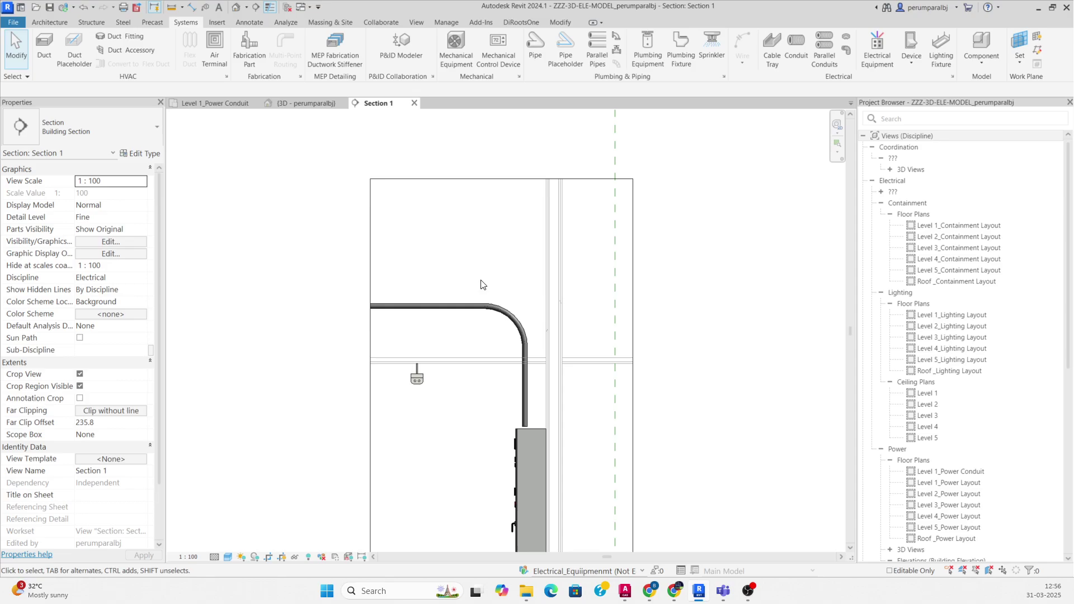
# In the 3D view seen from the left, stretch the short vertical conduit's lower end down to the top face of the SMDB.
pyautogui.scroll(-2, 336, 251)
pyautogui.click(296, 104)
pyautogui.keyDown('shift'); pyautogui.moveTo(435, 251); pyautogui.dragTo(321, 199, button='middle'); pyautogui.keyUp('shift')
pyautogui.click(793, 159)
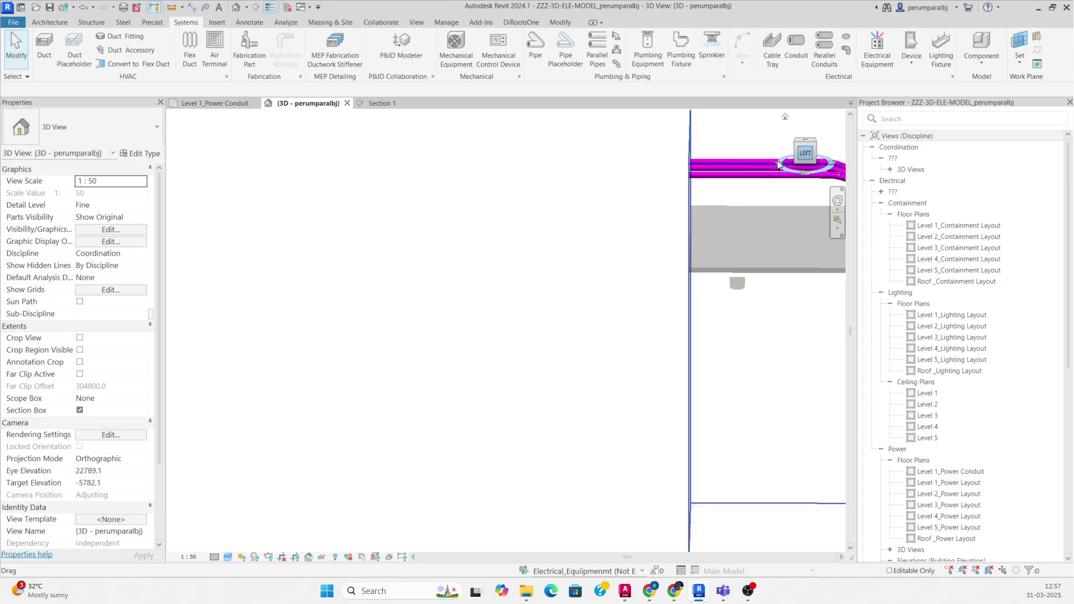
pyautogui.scroll(5, 558, 325)
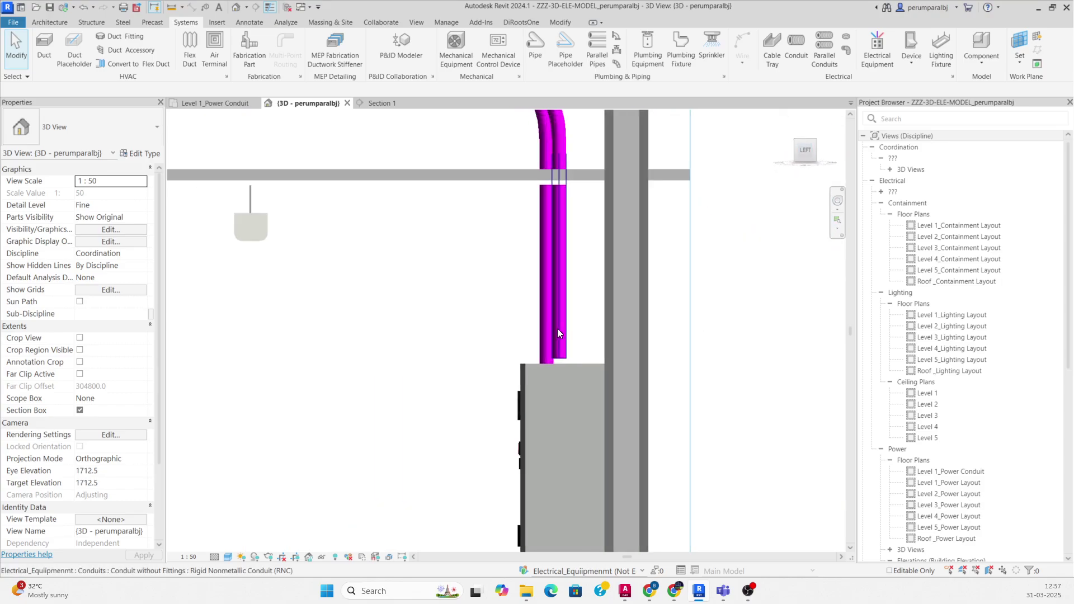
pyautogui.click(559, 364)
pyautogui.moveTo(561, 370); pyautogui.dragTo(561, 371)
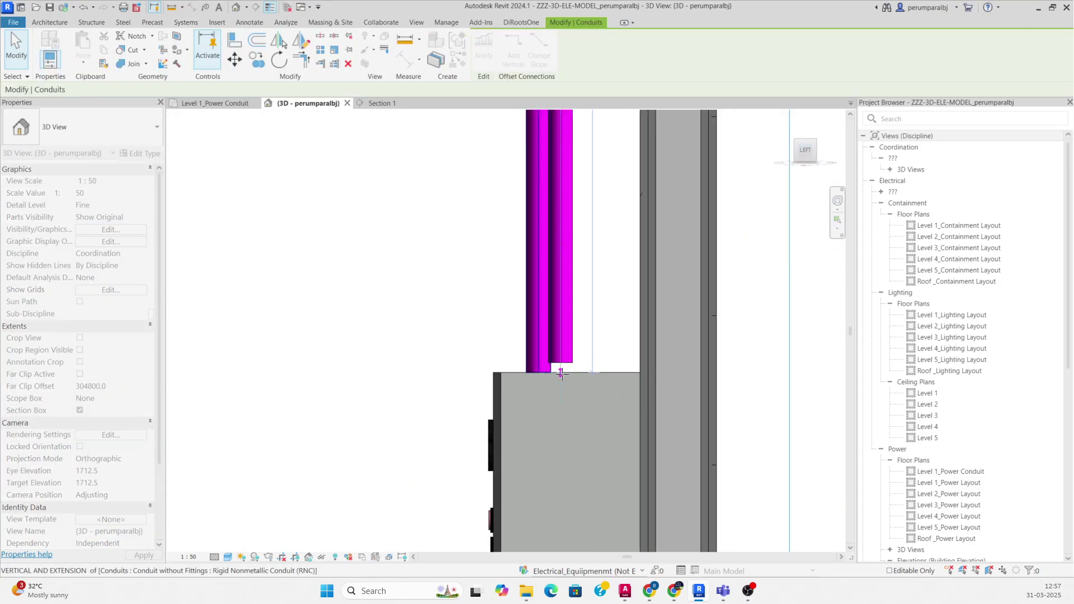
# Nudge the two other vertical conduits toward the wall until they line up with the stretched one above the SMDB.
pyautogui.press('Escape')
pyautogui.click(538, 357)
pyautogui.press('Right')
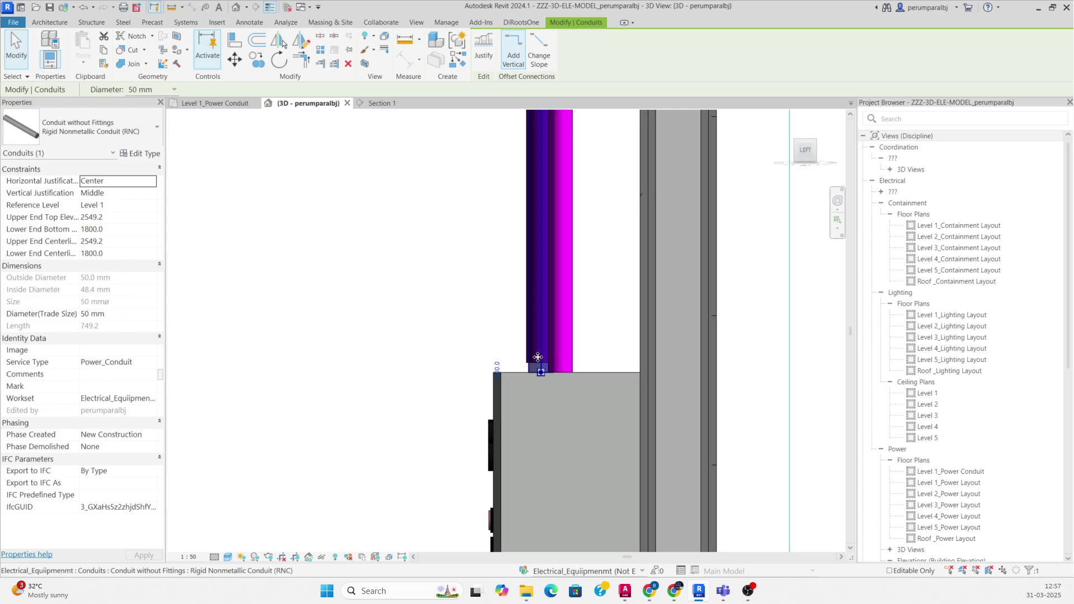
pyautogui.press('Right')
pyautogui.press('Right')
pyautogui.press('Right')
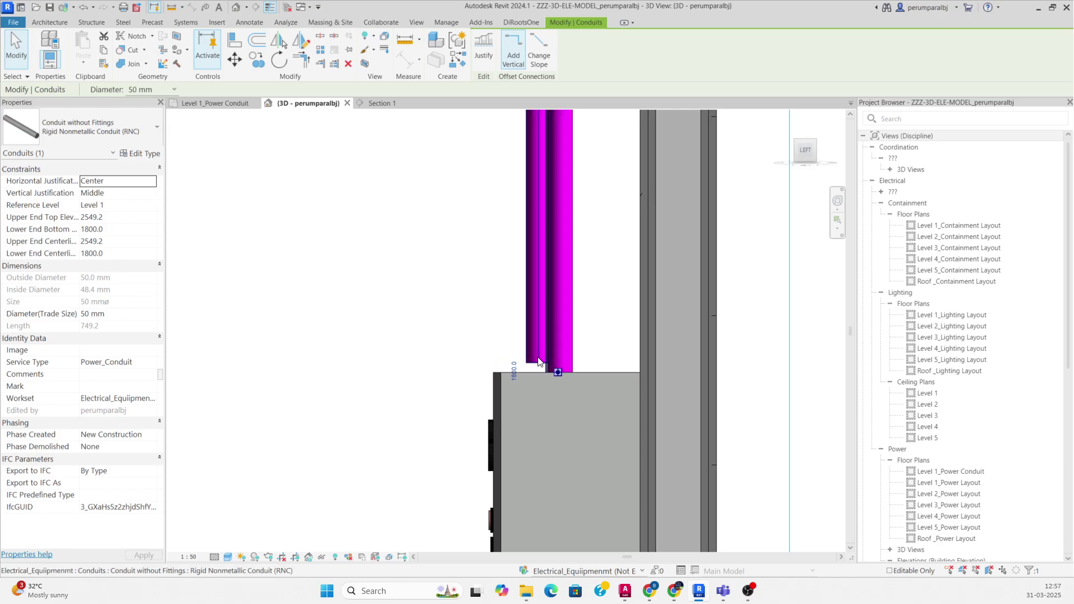
pyautogui.press('Escape')
pyautogui.click(539, 341)
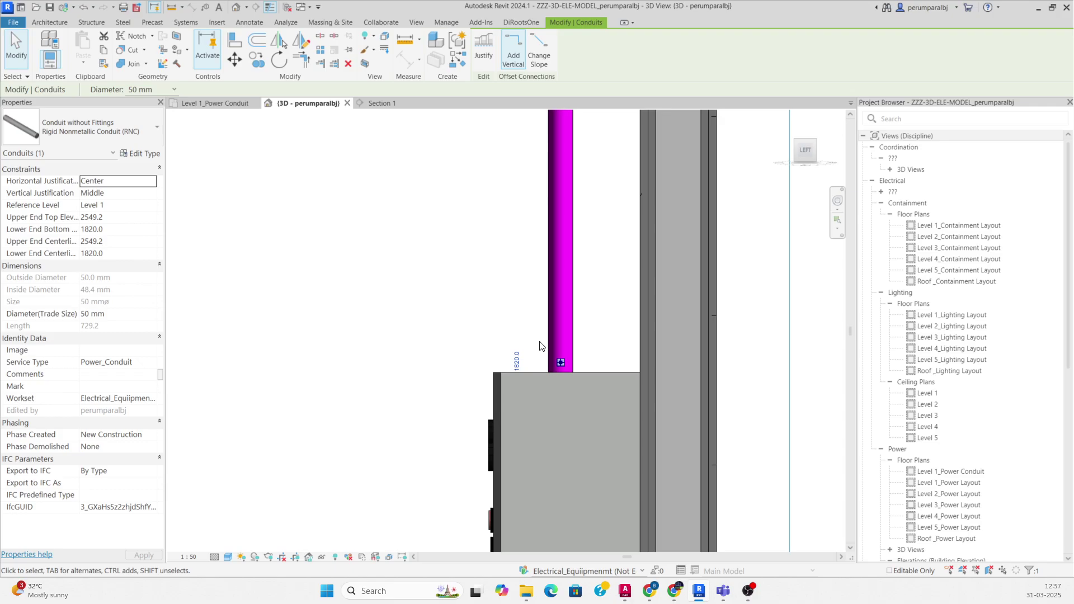
# Move the section line in the Level 1 plan from the southern SMDB up to the west-wall SMDB between grids 2 and 2.10.
pyautogui.scroll(-5, 540, 346)
pyautogui.keyDown('shift'); pyautogui.moveTo(540, 346); pyautogui.dragTo(758, 428, button='middle'); pyautogui.keyUp('shift')
pyautogui.click(314, 200)
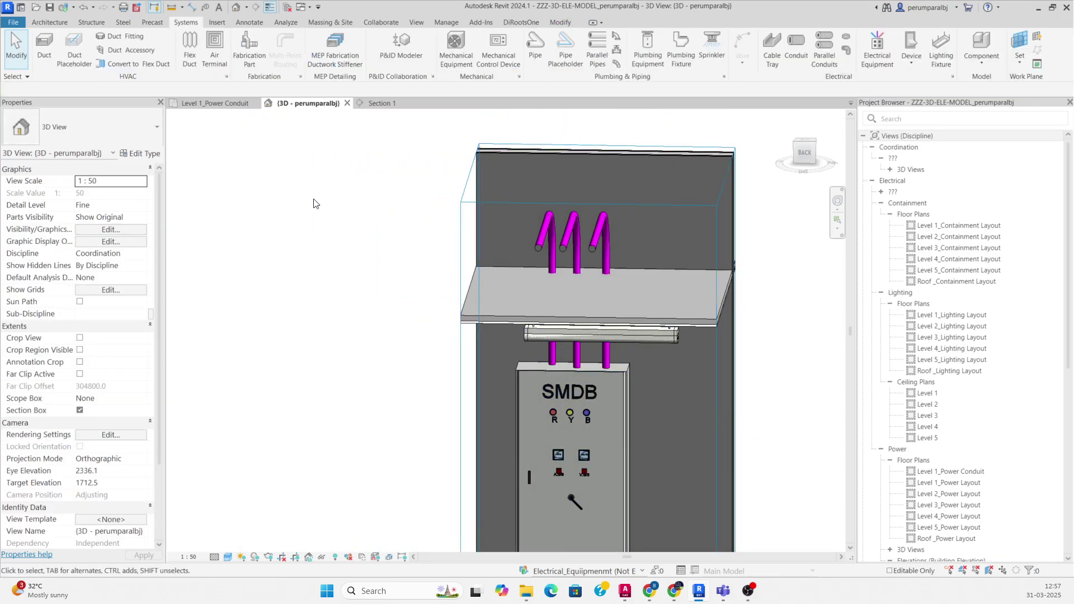
pyautogui.click(219, 104)
pyautogui.scroll(-7, 528, 325)
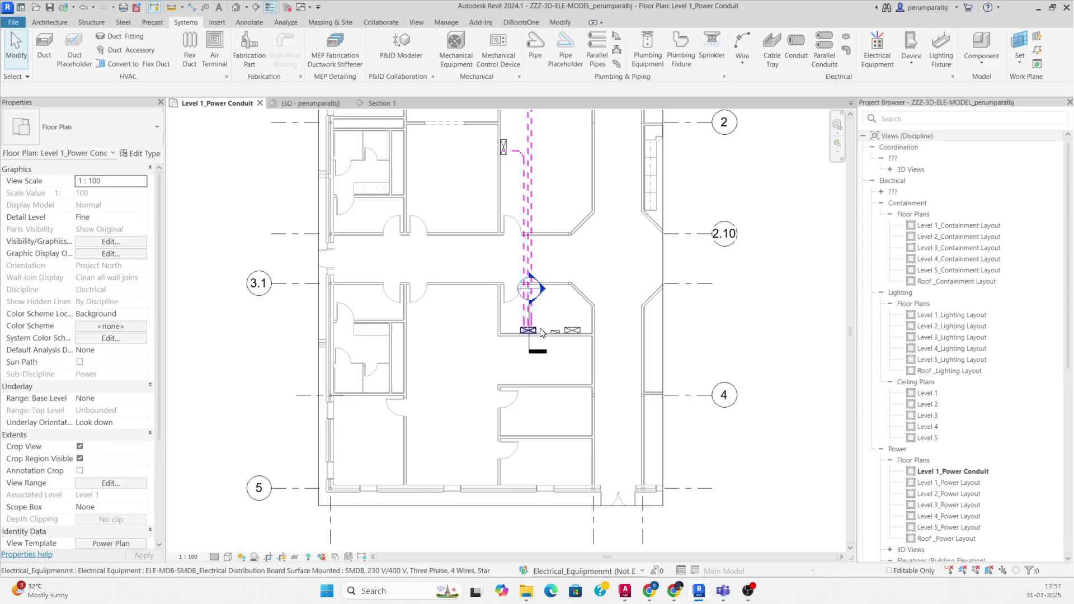
pyautogui.scroll(3, 534, 339)
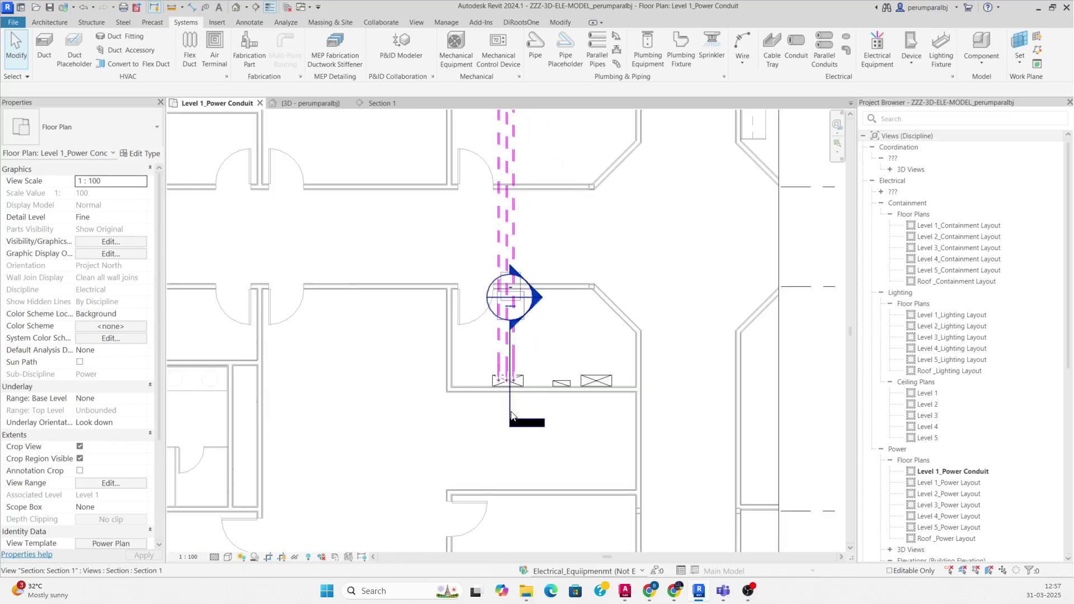
pyautogui.click(535, 341)
pyautogui.scroll(-1, 515, 408)
pyautogui.moveTo(512, 404); pyautogui.dragTo(478, 212)
pyautogui.scroll(2, 482, 208)
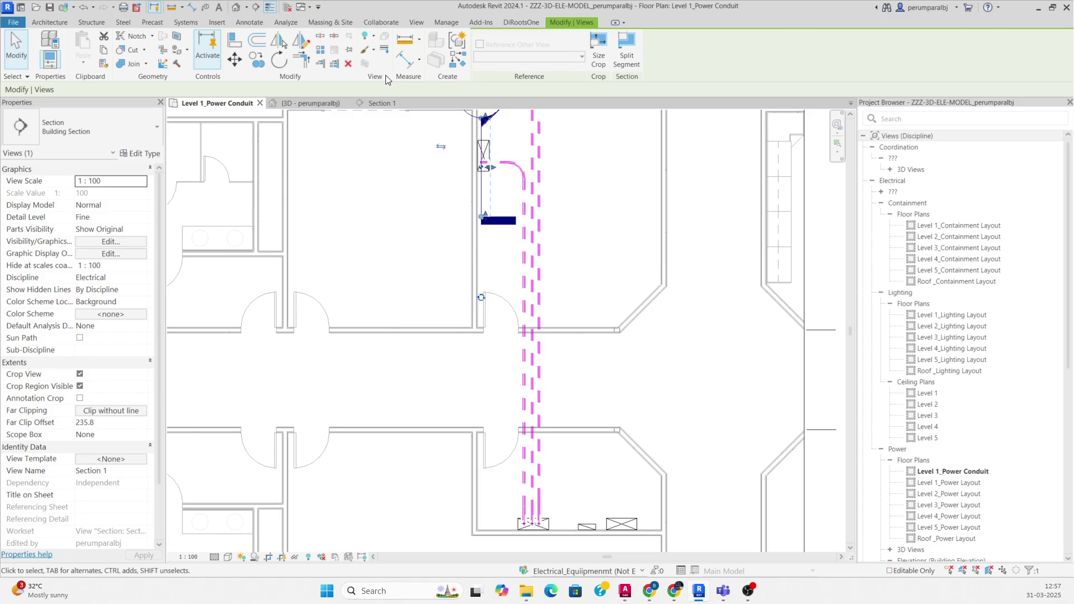
# Rotate the section line to horizontal along the conduit entering the west-wall SMDB and open its section view.
pyautogui.click(275, 62)
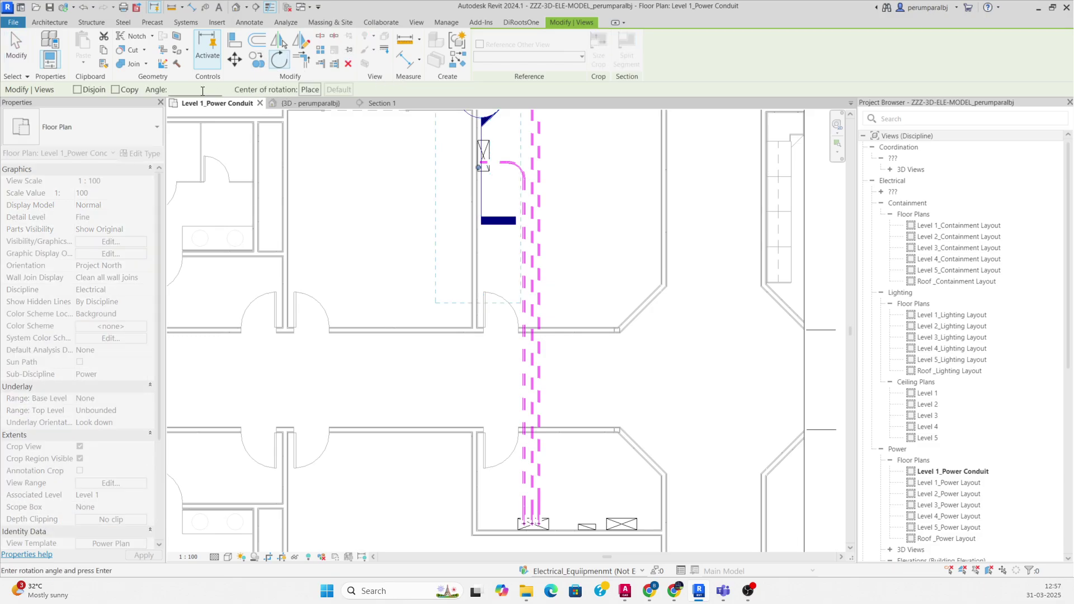
pyautogui.press('Return')
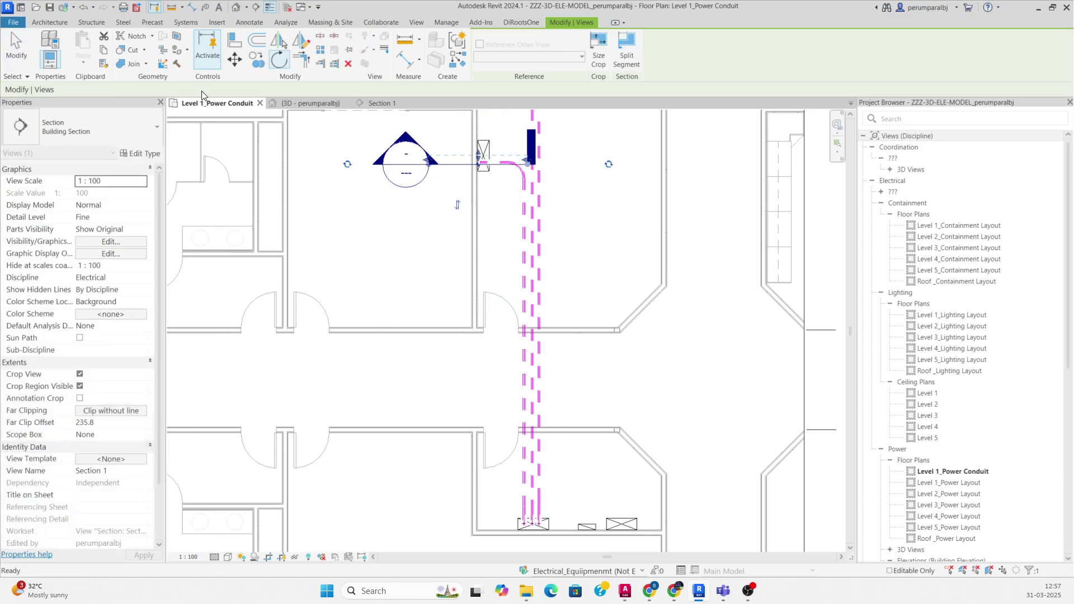
pyautogui.scroll(4, 509, 163)
pyautogui.rightClick(500, 171)
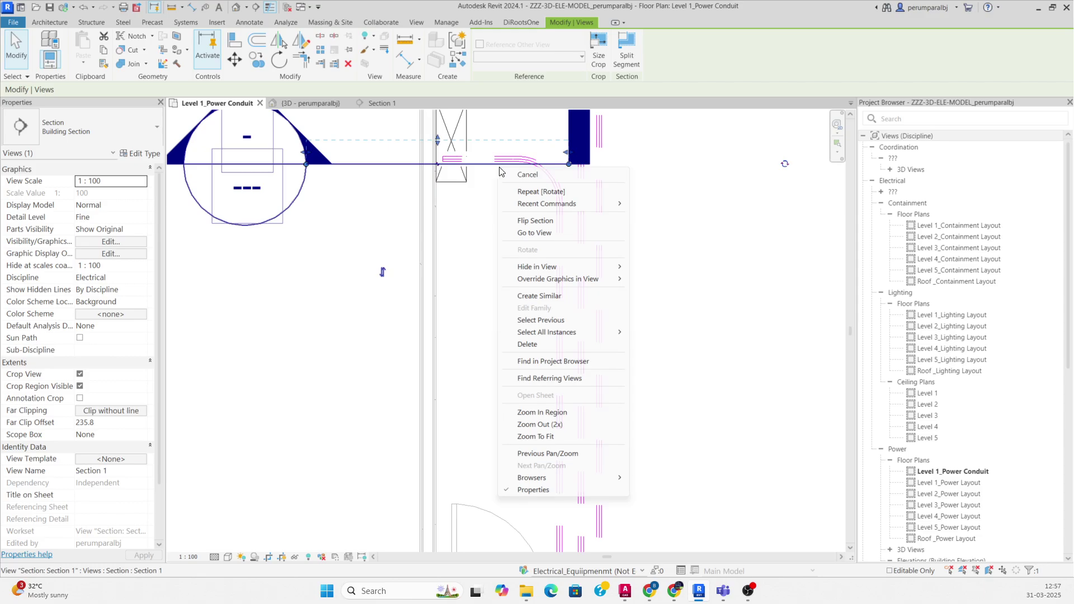
pyautogui.click(534, 232)
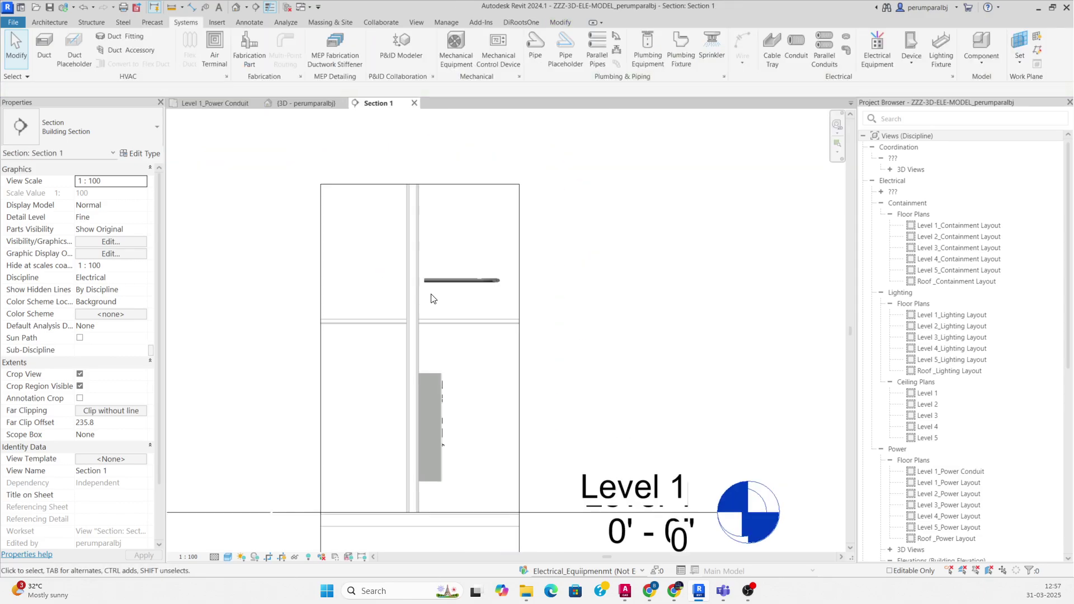
# Draw a 50 mm conduit drop from the horizontal conduit's open end at 3000 mm down to the west-wall SMDB's top.
pyautogui.click(422, 279)
pyautogui.scroll(1, 422, 280)
pyautogui.rightClick(422, 279)
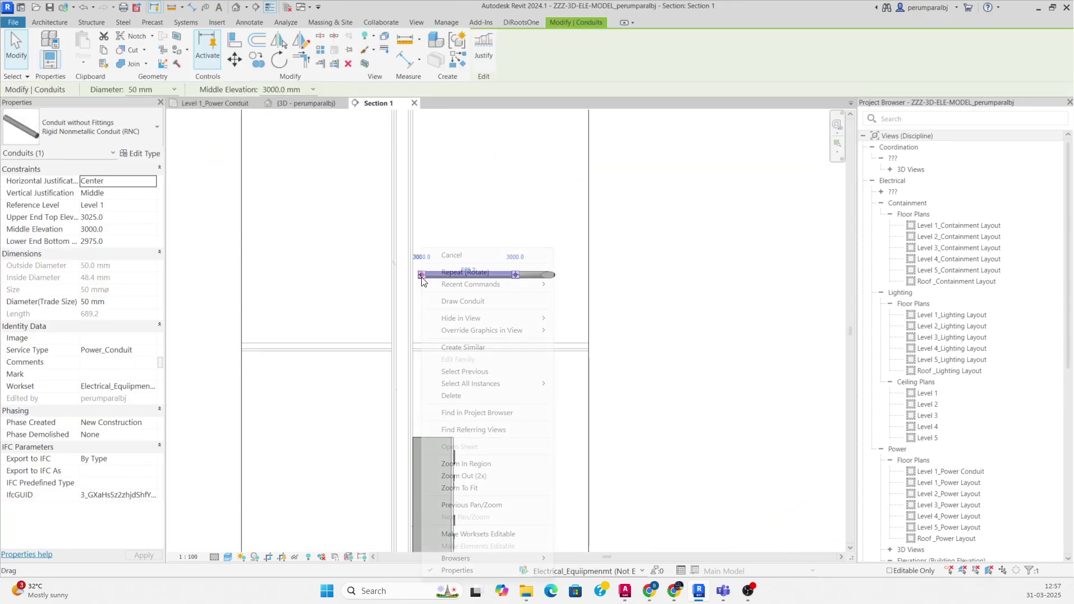
pyautogui.click(470, 304)
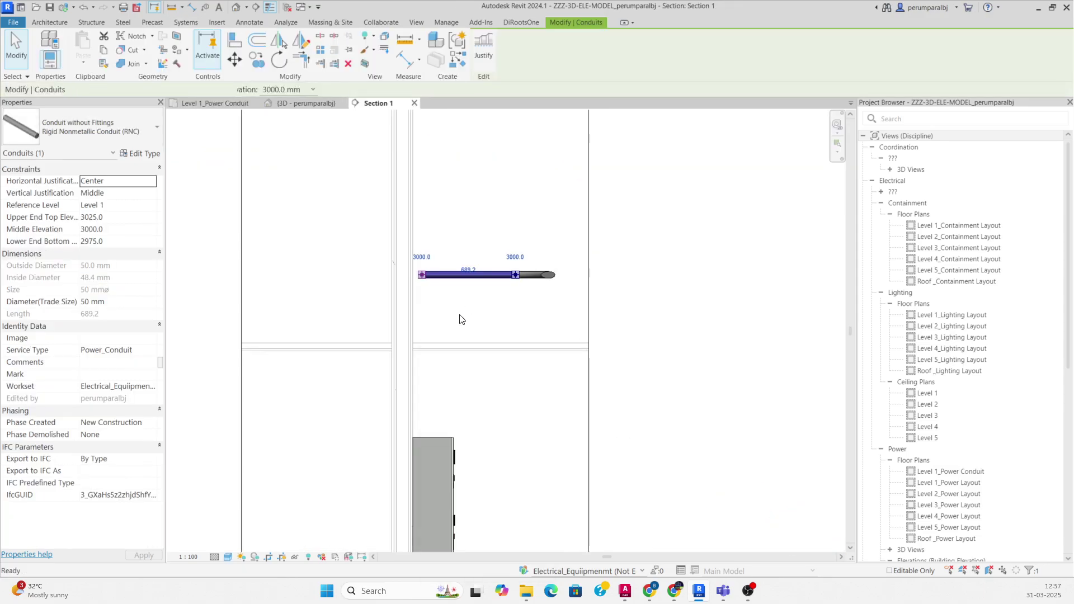
pyautogui.click(422, 439)
pyautogui.press('Escape')
pyautogui.press('Escape')
# Move the section line in the Level 1 plan to the conduit of the east-wall SMDB nearer grid 2 and open the section.
pyautogui.click(219, 104)
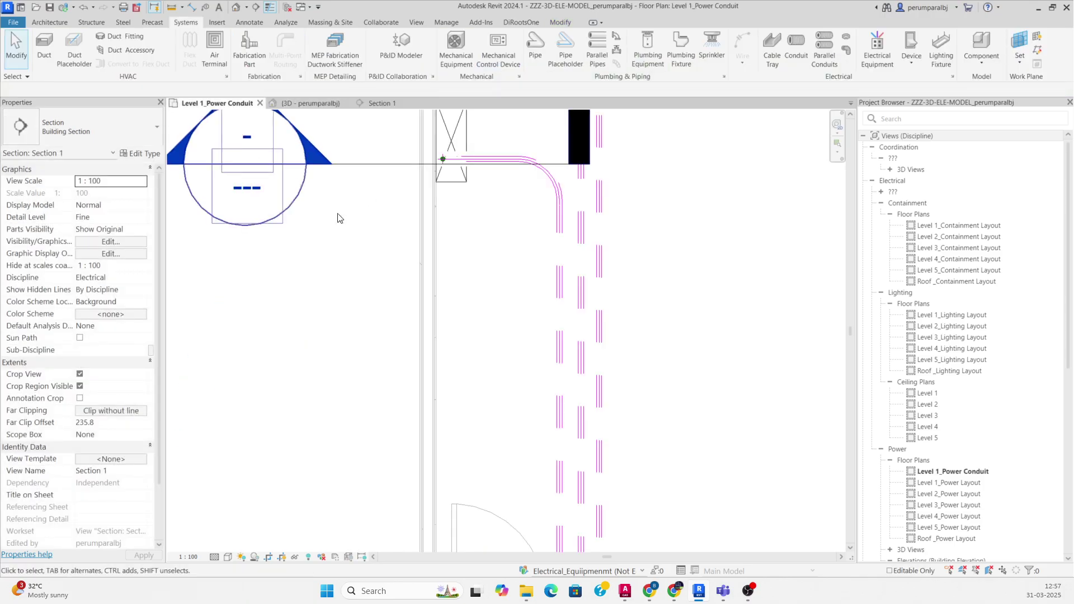
pyautogui.scroll(2, 492, 339)
pyautogui.click(479, 313)
pyautogui.moveTo(479, 313); pyautogui.dragTo(635, 208)
pyautogui.rightClick(636, 210)
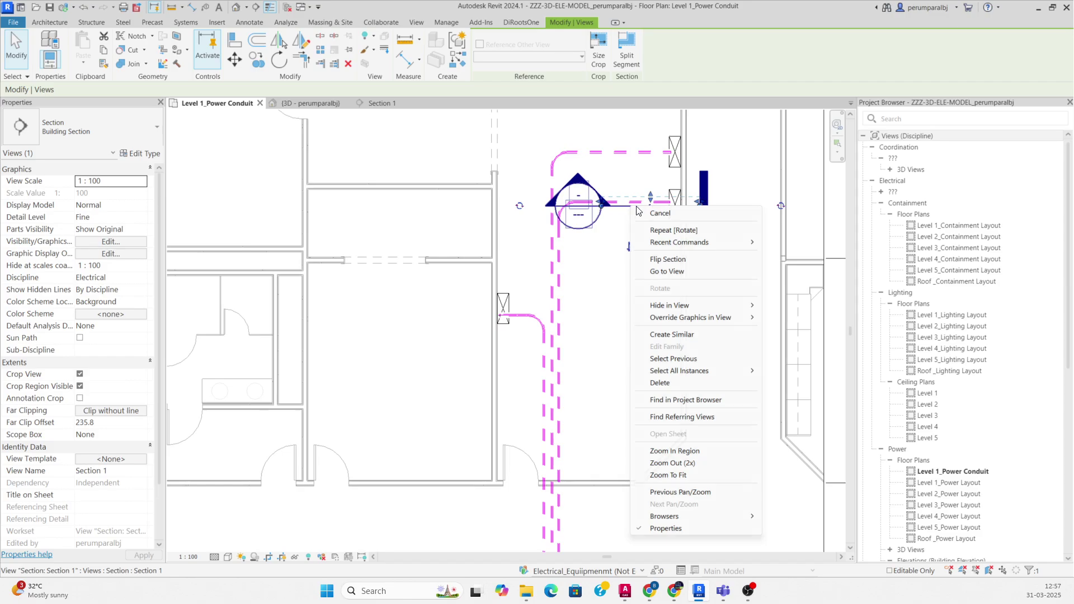
pyautogui.click(673, 271)
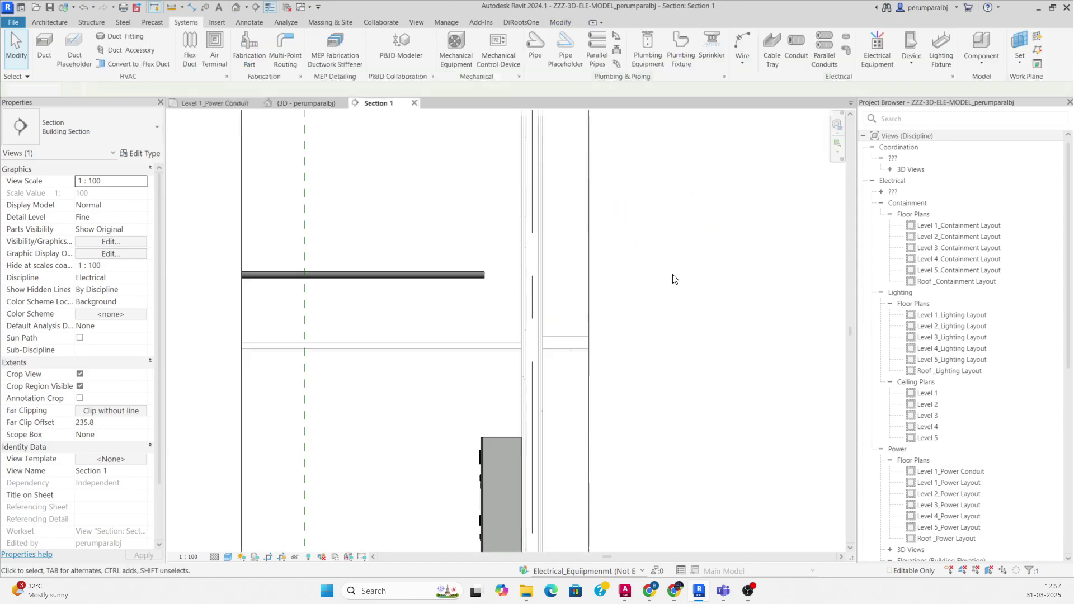
# Draw a 50 mm conduit drop from the open end at 3000 mm down to the top of the SMDB in this section.
pyautogui.click(485, 275)
pyautogui.rightClick(488, 277)
pyautogui.click(527, 302)
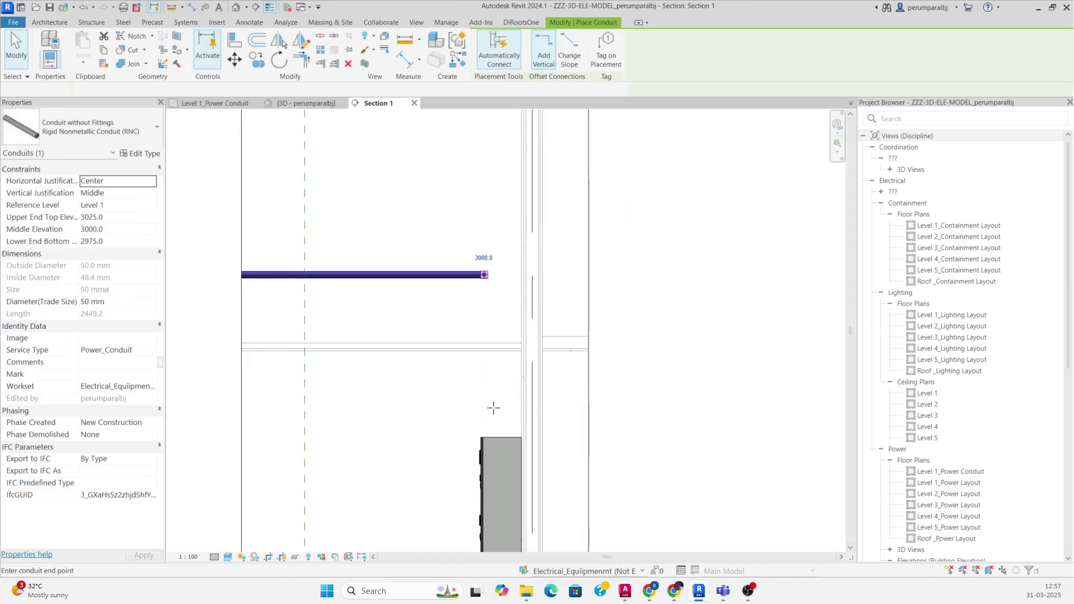
pyautogui.click(486, 438)
pyautogui.press('Escape')
pyautogui.press('Escape')
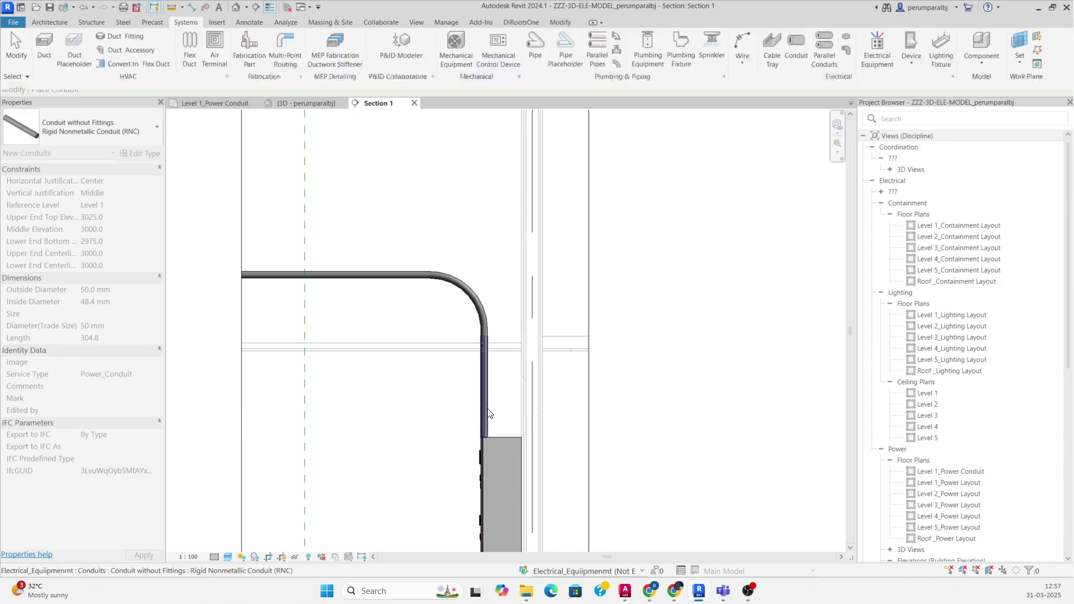
# Nudge the new vertical conduit toward the wall so it enters the SMDB's top nearer its back.
pyautogui.click(489, 416)
pyautogui.press('Right')
pyautogui.press('Right')
pyautogui.press('Right')
pyautogui.press('Right')
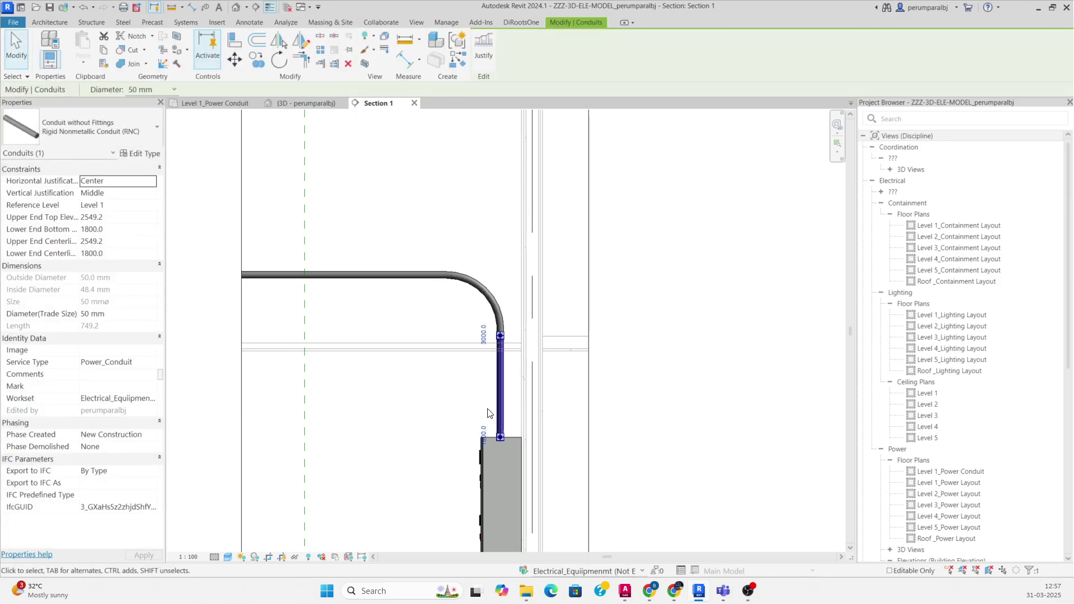
pyautogui.press('Escape')
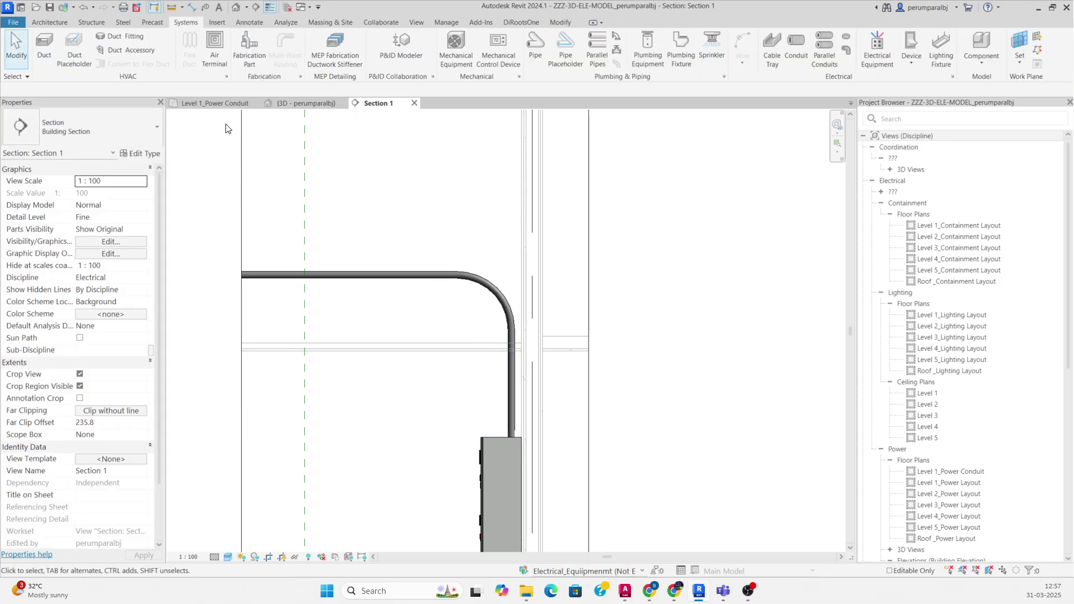
# Move the section line in the Level 1 plan up to the conduit of the northernmost east-wall SMDB and open the section.
pyautogui.click(215, 103)
pyautogui.scroll(-3, 523, 263)
pyautogui.scroll(5, 589, 267)
pyautogui.scroll(2, 589, 267)
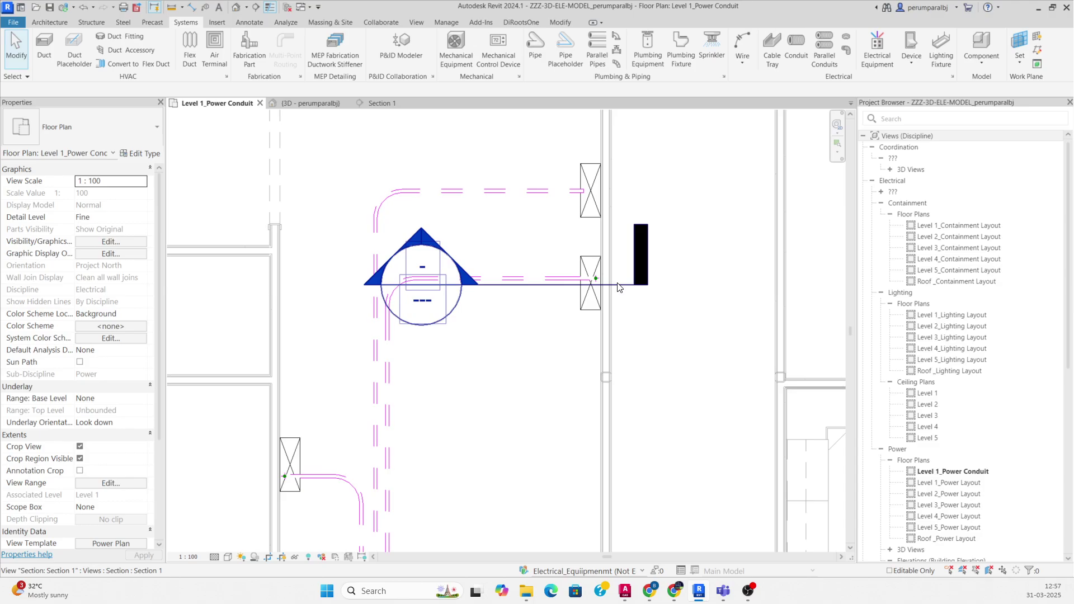
pyautogui.click(577, 285)
pyautogui.moveTo(571, 258); pyautogui.dragTo(585, 170)
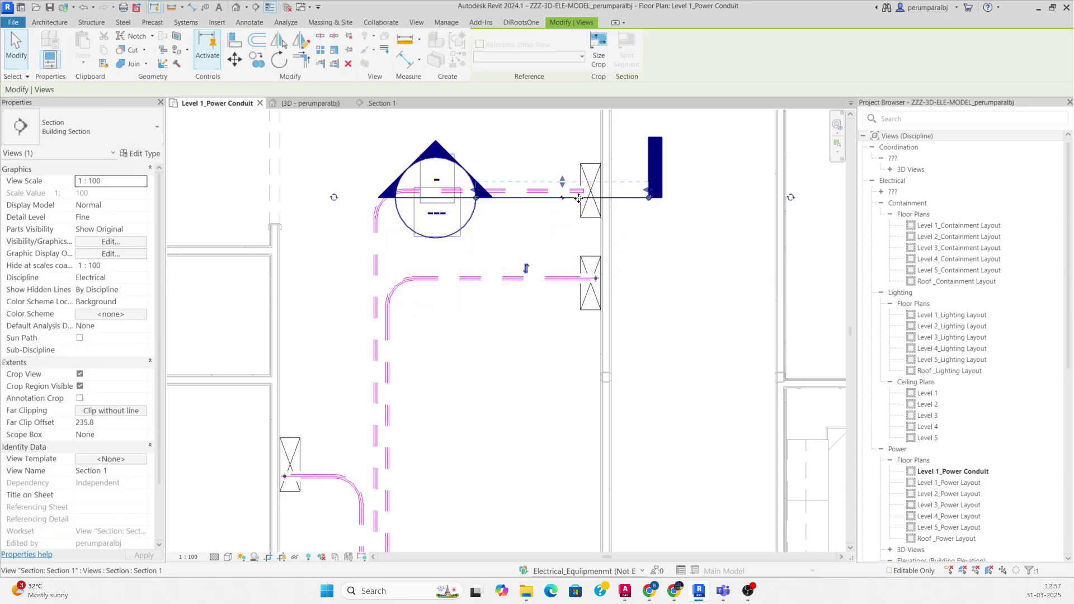
pyautogui.rightClick(581, 199)
pyautogui.click(613, 263)
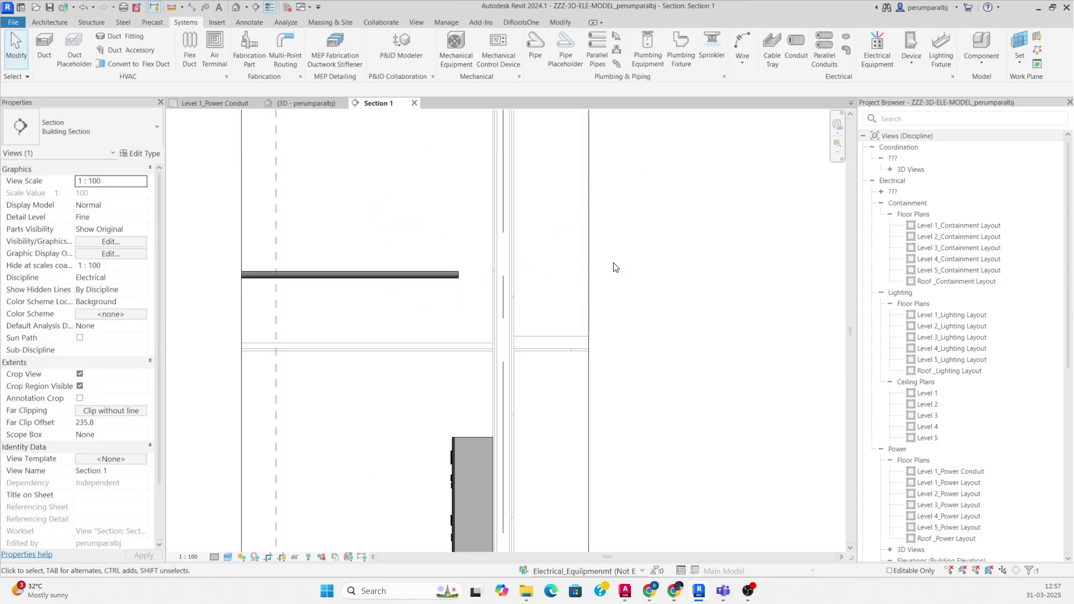
# Draw a 50 mm conduit drop from the northernmost conduit's open end at 3000 mm down to its SMDB's top.
pyautogui.click(459, 276)
pyautogui.rightClick(459, 280)
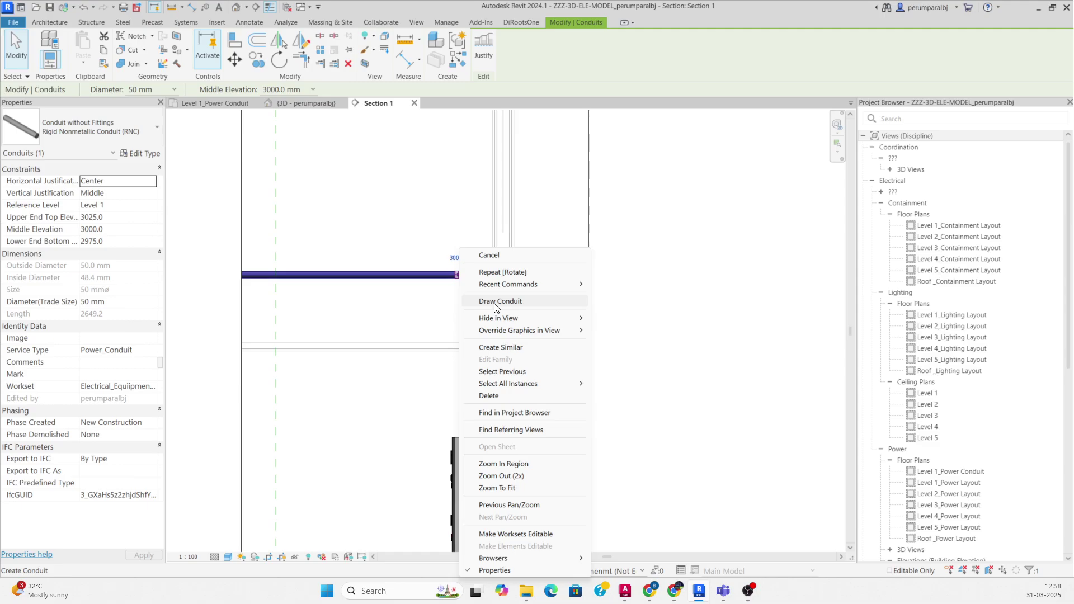
pyautogui.click(495, 302)
pyautogui.click(461, 413)
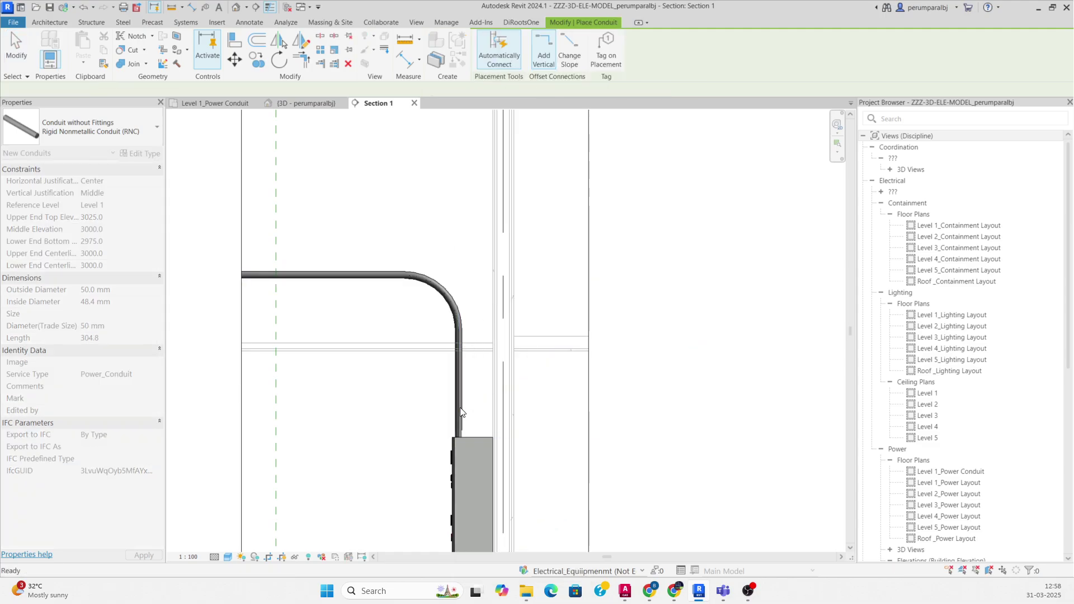
pyautogui.press('Escape')
# Nudge the northernmost SMDB's vertical conduit toward the wall so it sits well within the board's top.
pyautogui.click(461, 412)
pyautogui.press('Right')
pyautogui.press('Right')
pyautogui.press('Right')
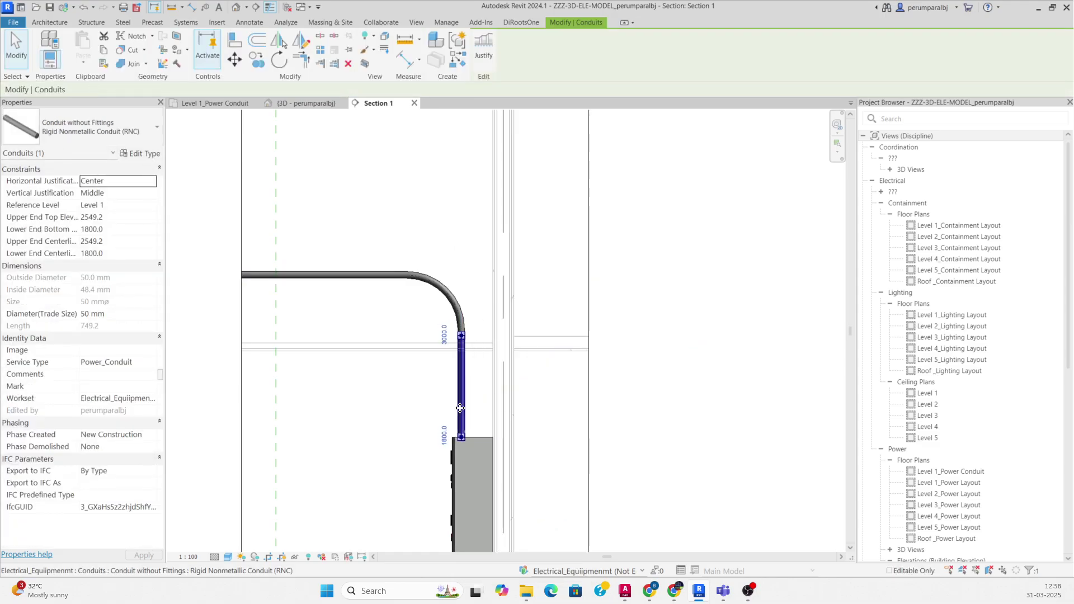
pyautogui.press('Escape')
# Isolate the northernmost SMDB and its conduit drop in a 3D selection box and inspect the connection from several angles.
pyautogui.scroll(-5, 517, 320)
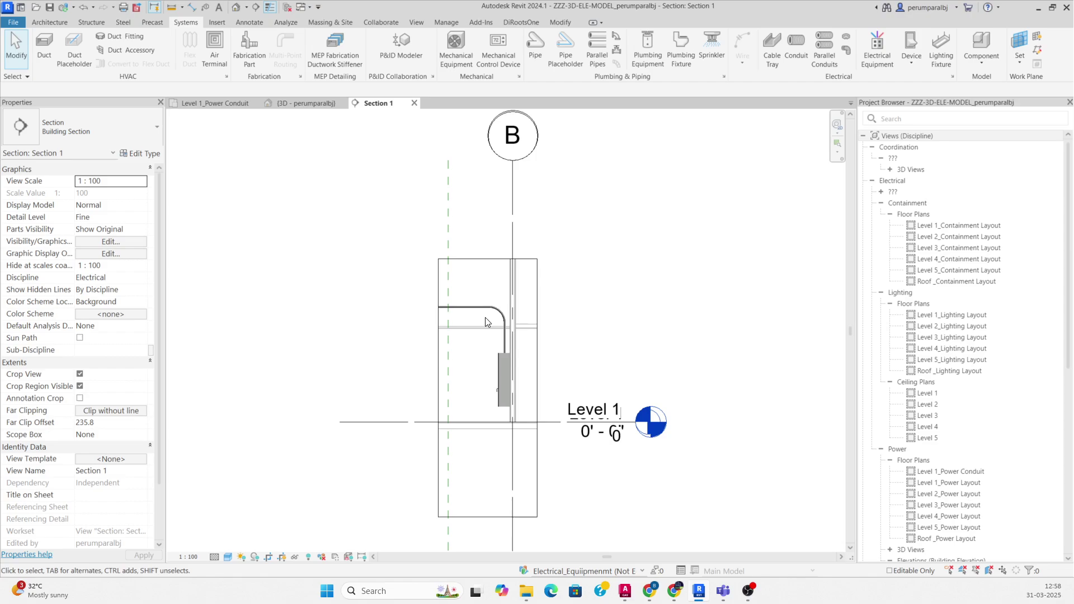
pyautogui.moveTo(526, 425); pyautogui.dragTo(370, 192)
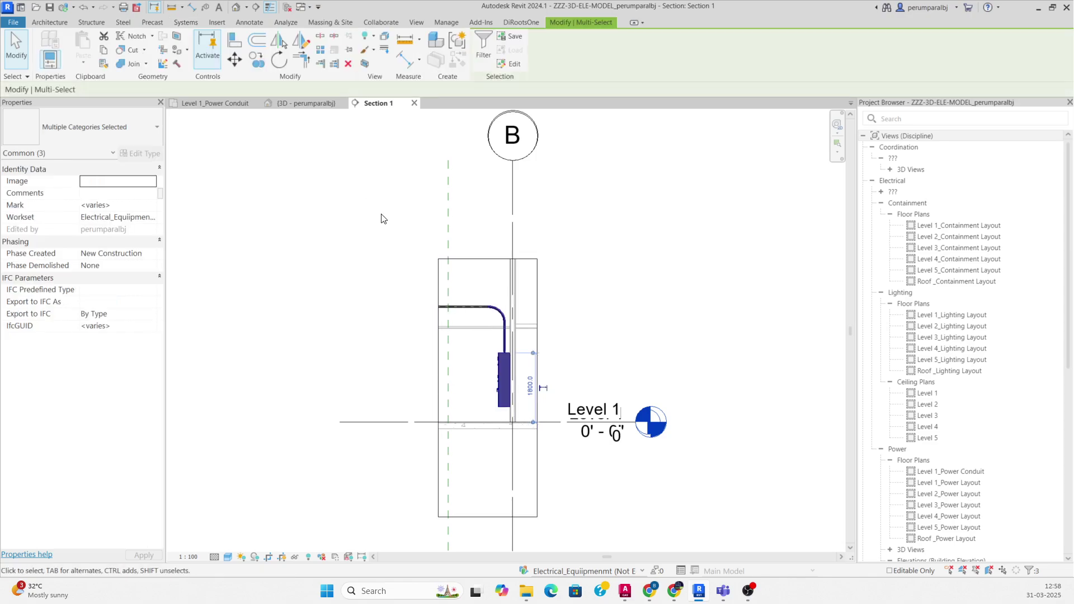
pyautogui.click(366, 64)
pyautogui.keyDown('shift'); pyautogui.moveTo(506, 328); pyautogui.dragTo(636, 333, button='middle'); pyautogui.keyUp('shift')
pyautogui.scroll(1, 495, 344)
pyautogui.click(442, 350)
pyautogui.keyDown('shift'); pyautogui.moveTo(428, 336); pyautogui.dragTo(367, 314, button='middle'); pyautogui.keyUp('shift')
pyautogui.click(242, 126)
# Place another surface-mounted SMDB at 1800 mm on the east wall between grids 2 and 2.10, created similar to the southern room's easternmost board.
pyautogui.click(227, 103)
pyautogui.scroll(-3, 508, 247)
pyautogui.scroll(1, 508, 247)
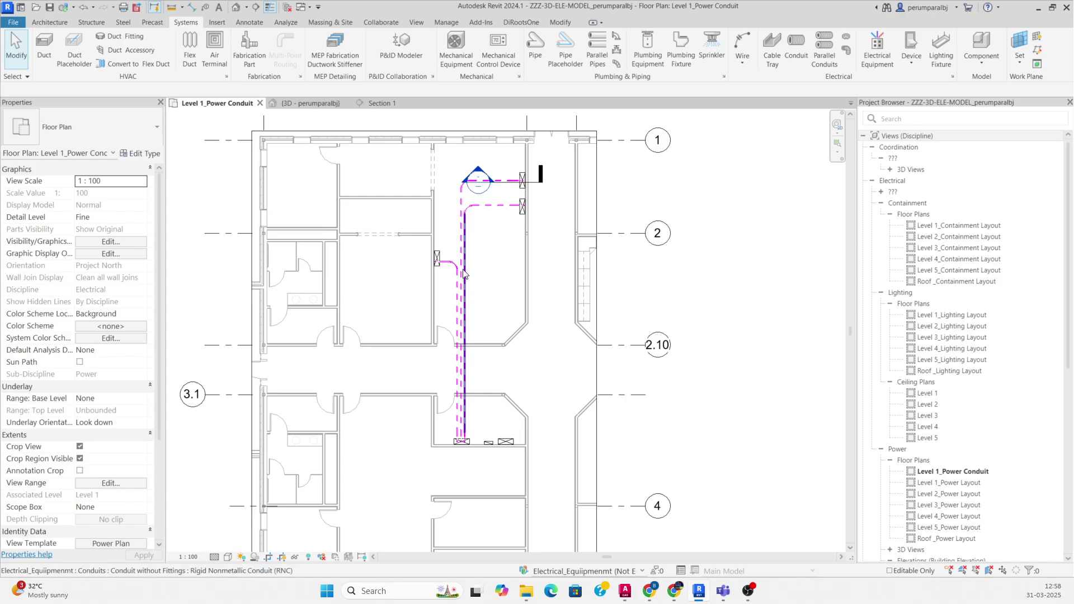
pyautogui.scroll(2, 476, 268)
pyautogui.moveTo(483, 272); pyautogui.dragTo(491, 252, button='middle')
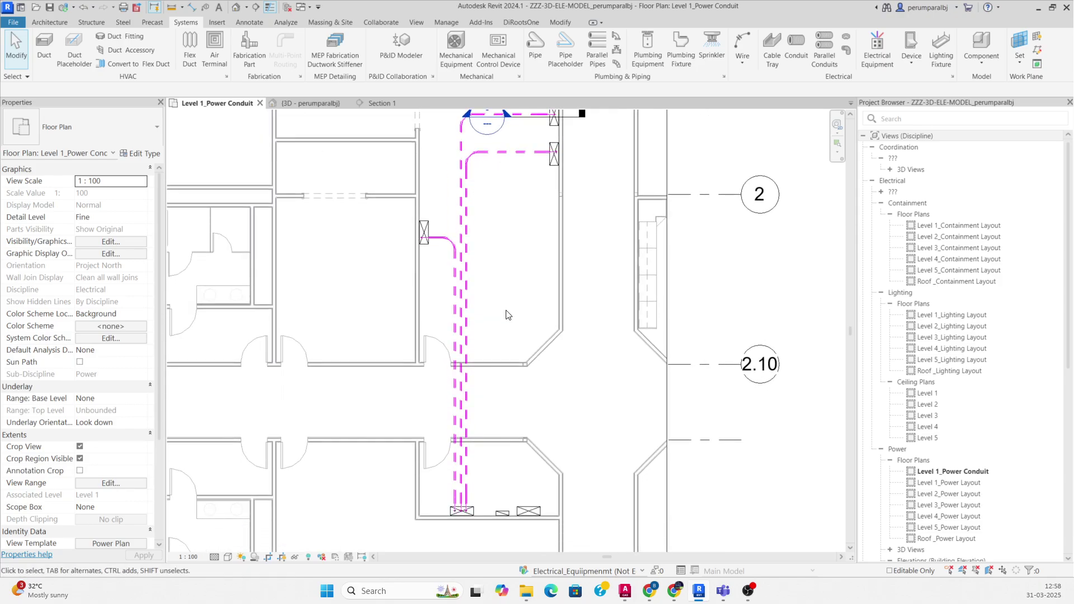
pyautogui.moveTo(507, 312); pyautogui.dragTo(539, 273, button='middle')
pyautogui.moveTo(558, 388); pyautogui.dragTo(523, 342, button='middle')
pyautogui.scroll(2, 532, 413)
pyautogui.click(529, 415)
pyautogui.press('c')
pyautogui.press('s')
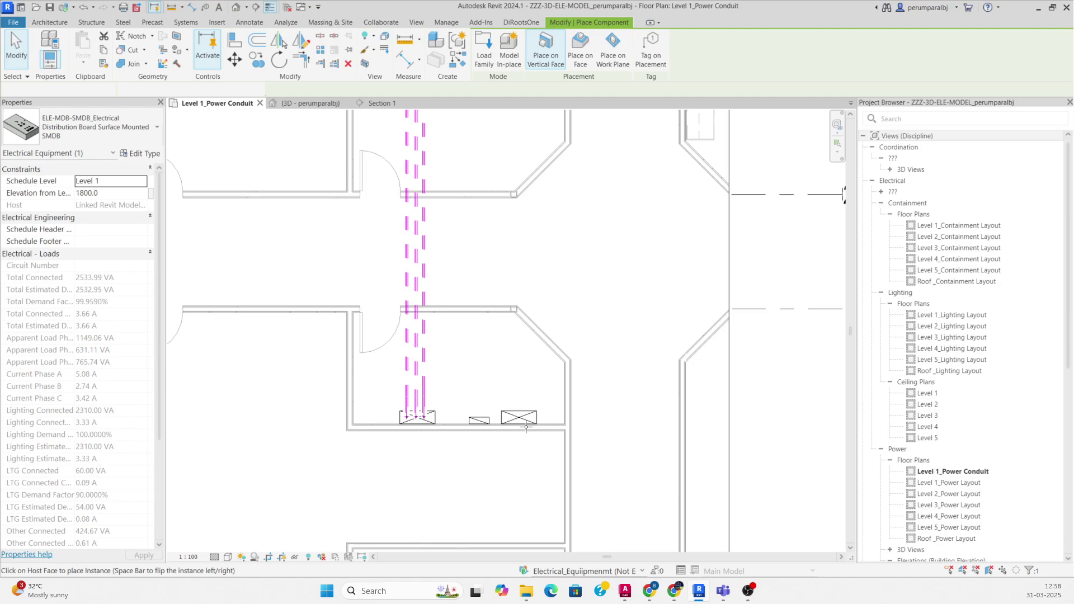
pyautogui.scroll(-4, 528, 425)
pyautogui.scroll(2, 539, 263)
pyautogui.scroll(3, 544, 267)
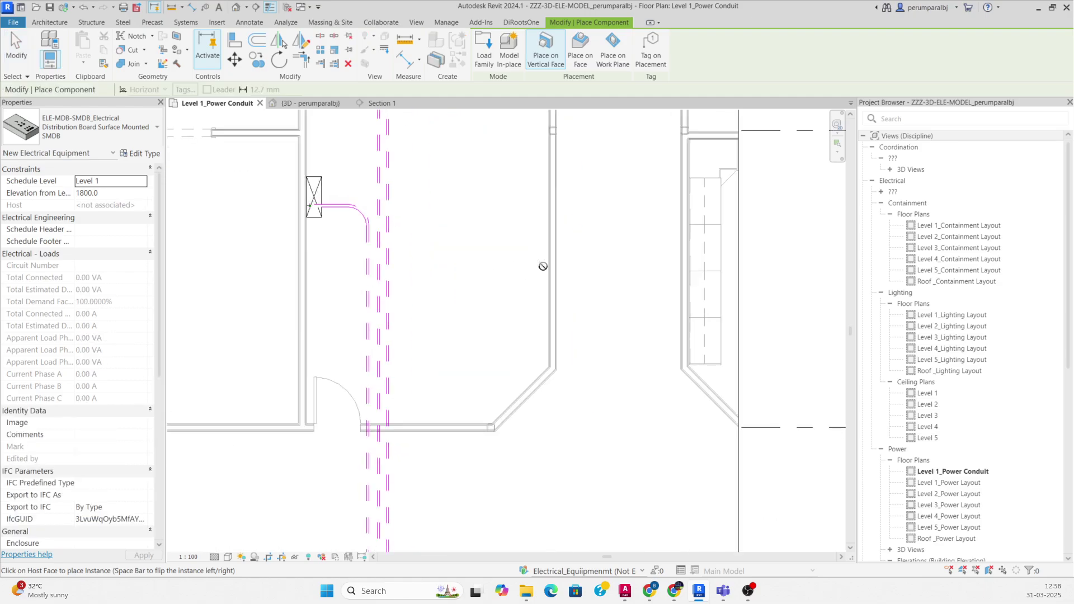
pyautogui.click(547, 269)
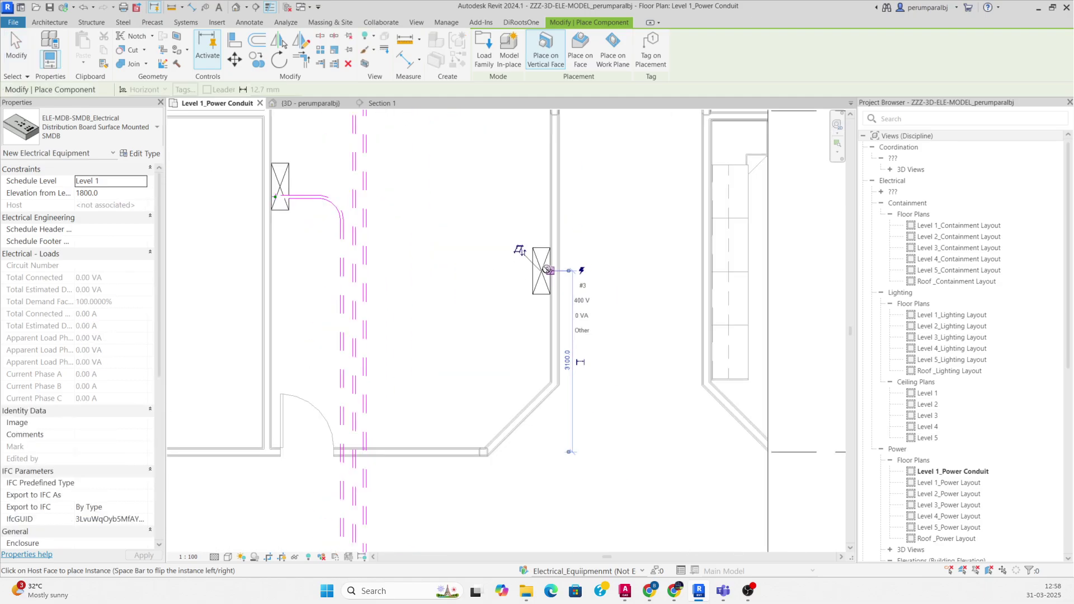
pyautogui.press('Escape')
pyautogui.press('Escape')
# Draw a 50 mm conduit at 1800 mm elevation from the southern room's easternmost board north, then east into the new east-wall SMDB.
pyautogui.scroll(-3, 546, 268)
pyautogui.moveTo(548, 390); pyautogui.dragTo(548, 377, button='middle')
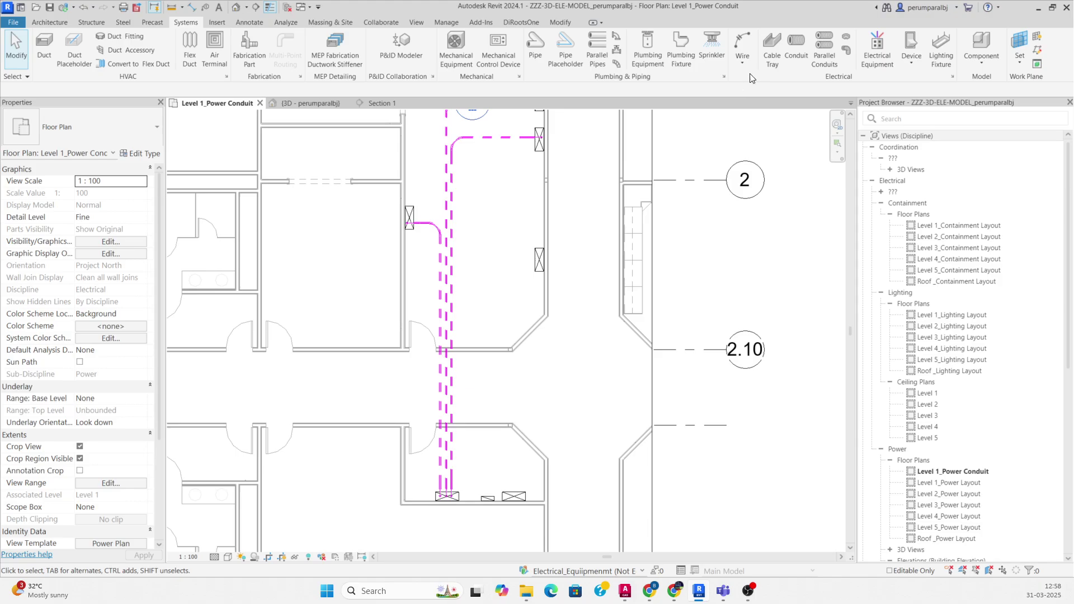
pyautogui.click(790, 45)
pyautogui.scroll(4, 504, 501)
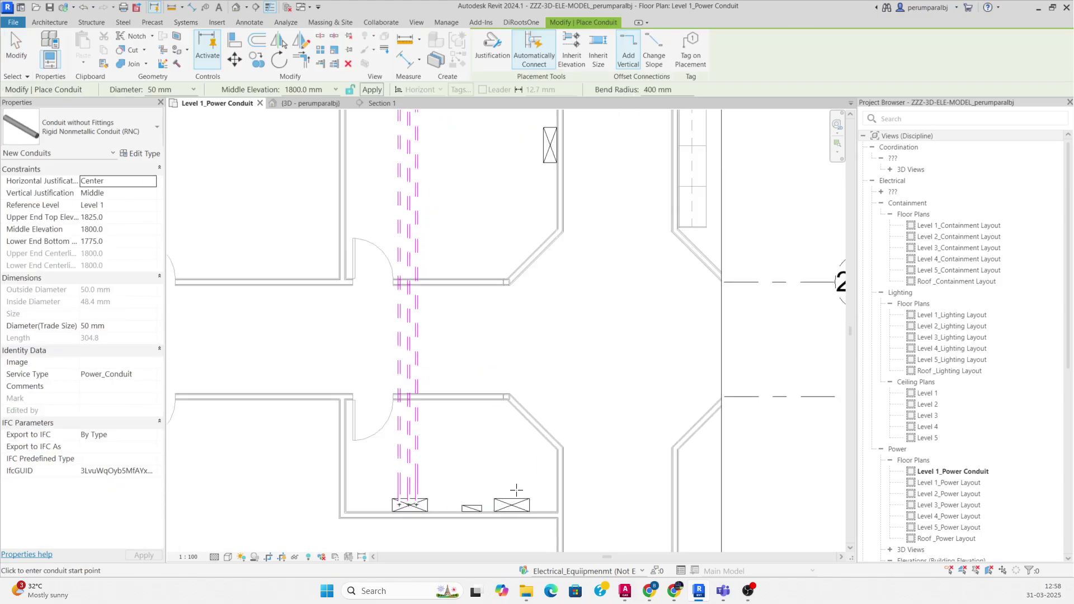
pyautogui.click(499, 505)
pyautogui.scroll(-2, 501, 259)
pyautogui.moveTo(501, 259); pyautogui.dragTo(495, 455, button='middle')
pyautogui.scroll(3, 498, 268)
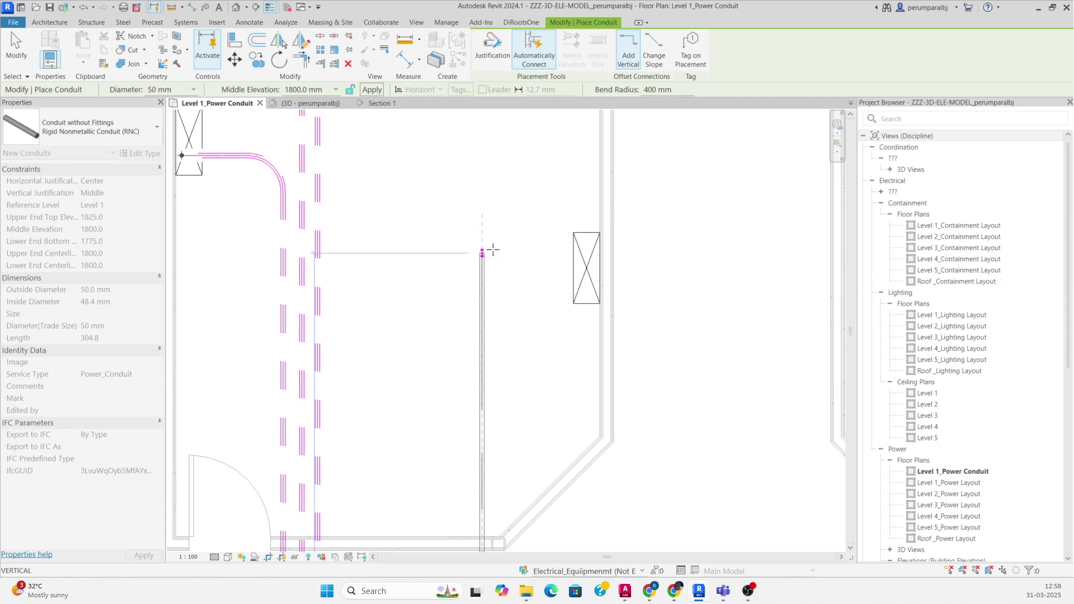
pyautogui.click(485, 250)
pyautogui.scroll(2, 582, 249)
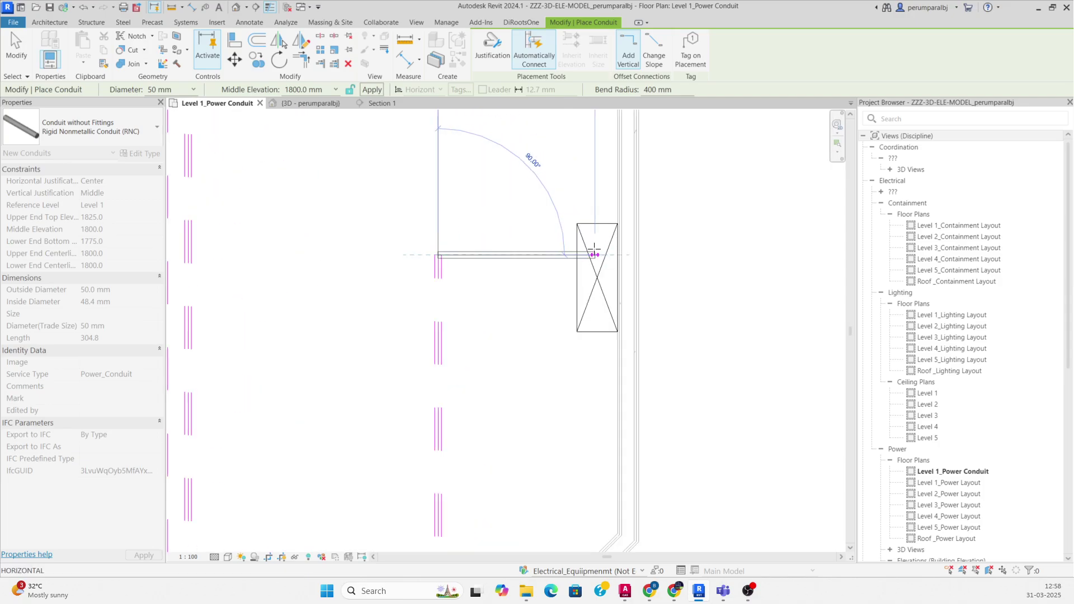
pyautogui.click(594, 251)
pyautogui.scroll(-5, 593, 251)
pyautogui.press('Escape')
pyautogui.press('Escape')
pyautogui.scroll(3, 574, 182)
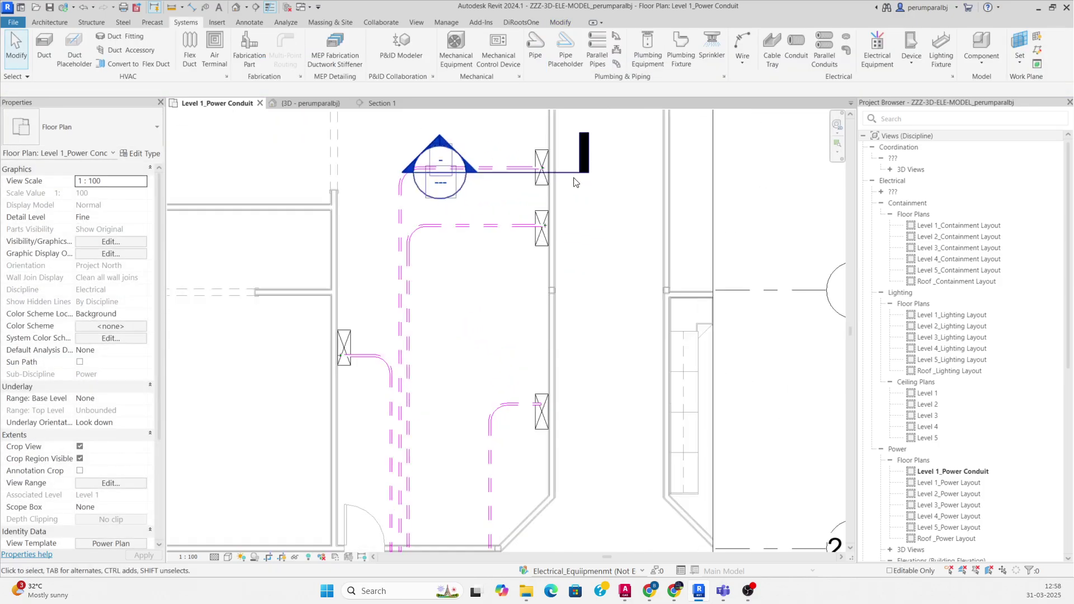
# Move the section line south to cut through the newest east-wall SMDB and open the section view.
pyautogui.click(575, 173)
pyautogui.moveTo(575, 173); pyautogui.dragTo(576, 407)
pyautogui.rightClick(576, 408)
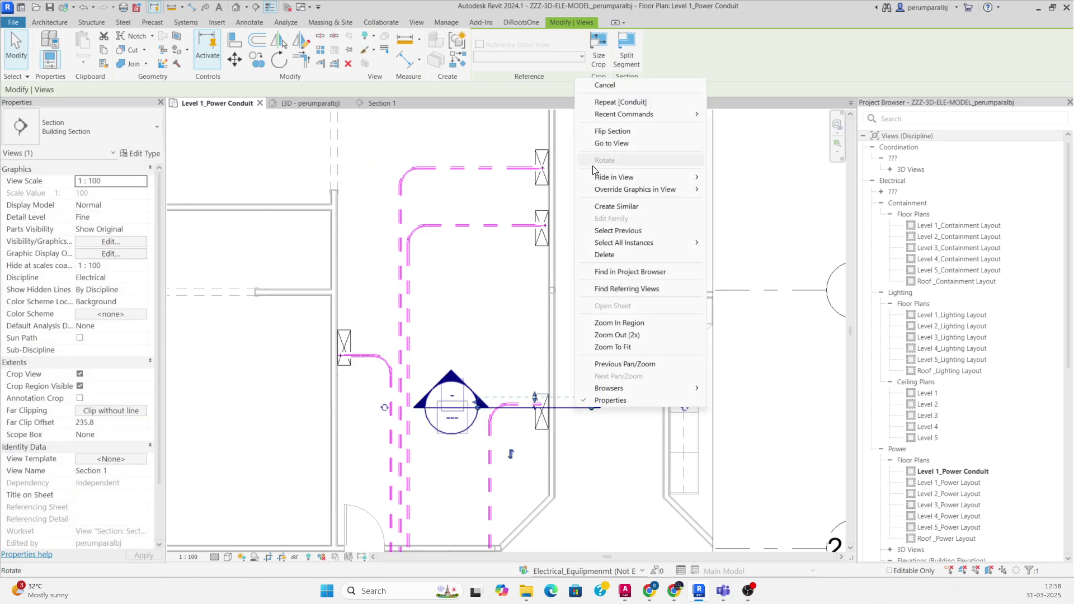
pyautogui.click(614, 143)
pyautogui.scroll(5, 460, 361)
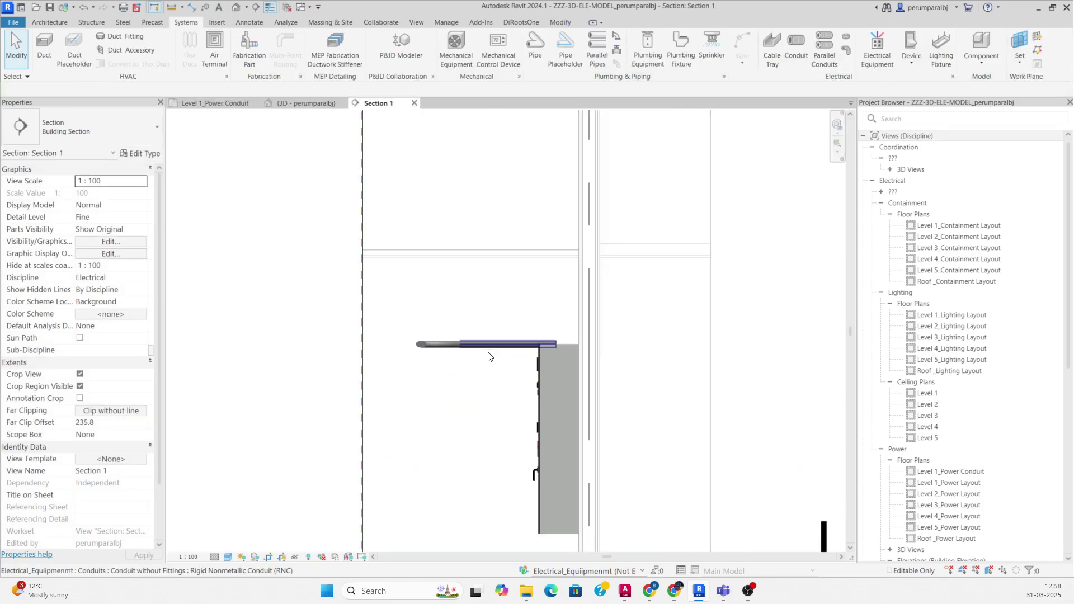
# Set the middle elevation of the 50 mm conduit above the newest east-wall SMDB to 3800 mm.
pyautogui.click(488, 344)
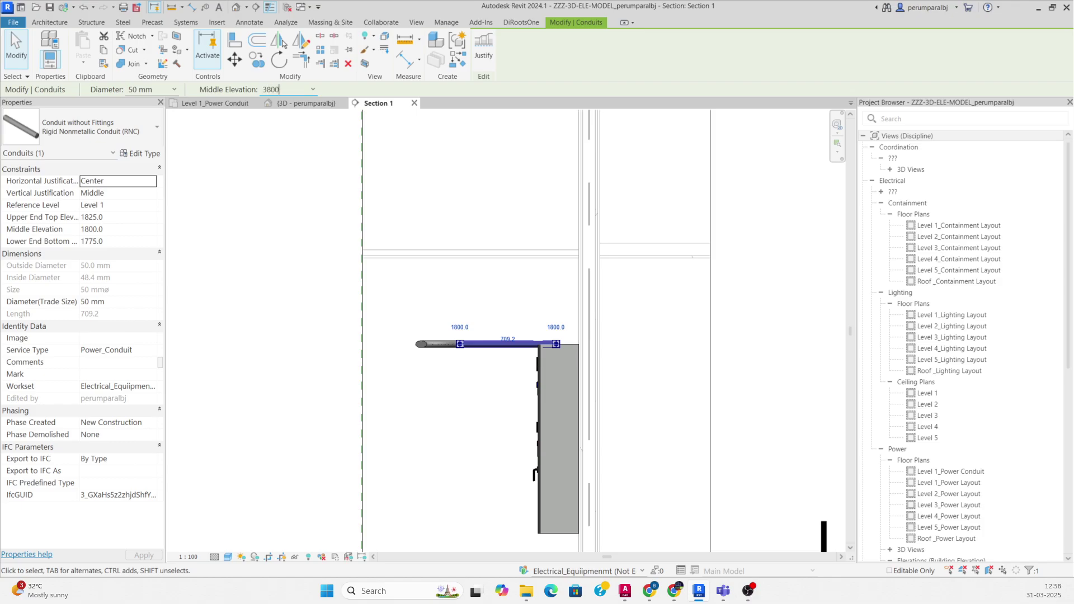
pyautogui.scroll(-2, 370, 240)
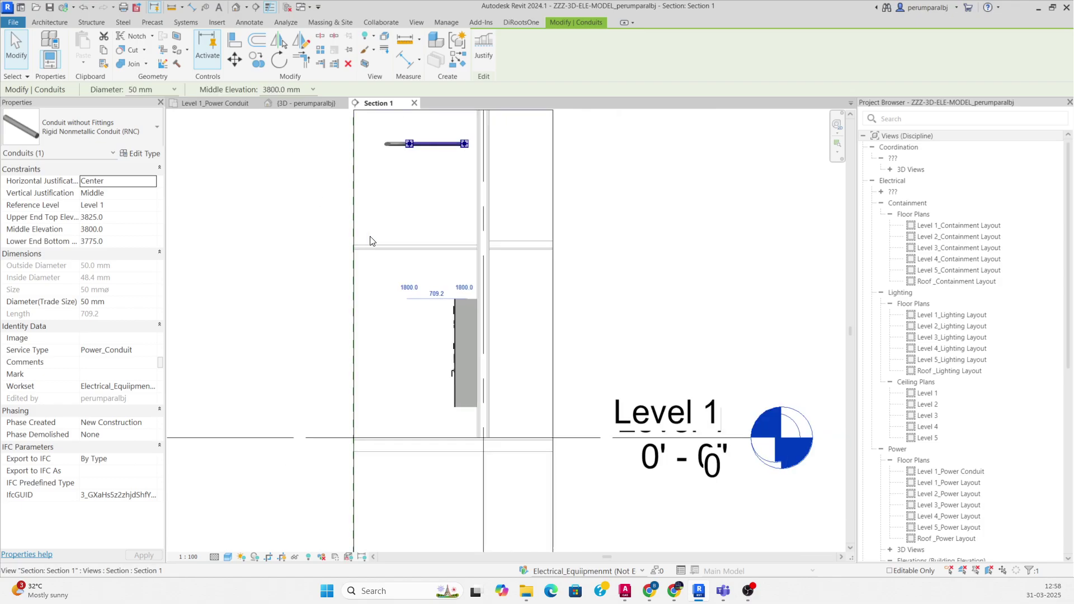
pyautogui.click(430, 242)
# Draw a vertical 50 mm conduit from the raised conduit's end down to the top of the newest east-wall SMDB.
pyautogui.scroll(2, 462, 149)
pyautogui.click(463, 139)
pyautogui.rightClick(467, 140)
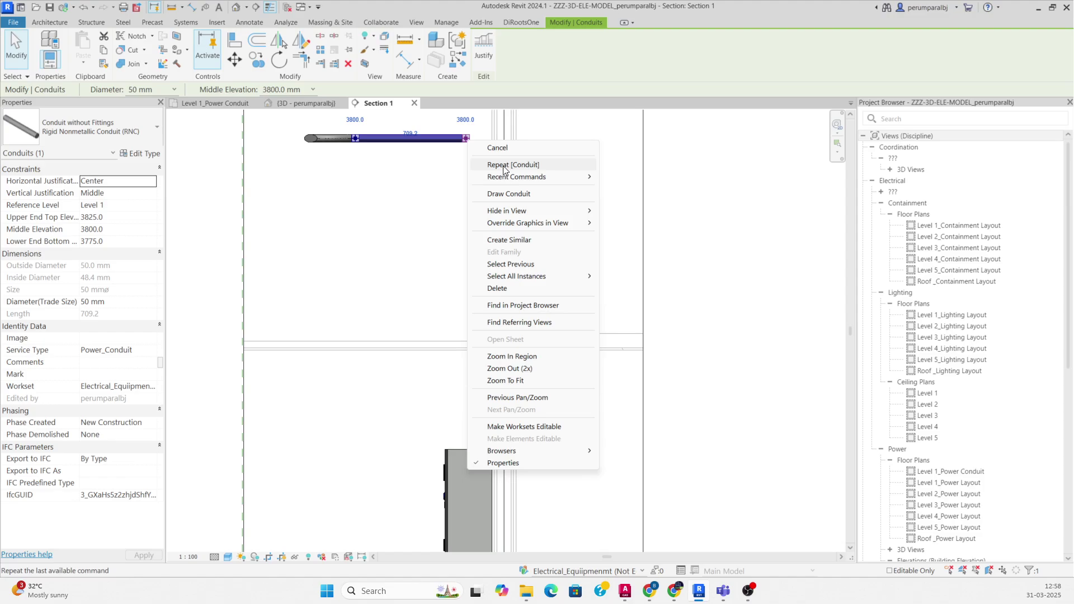
pyautogui.click(495, 194)
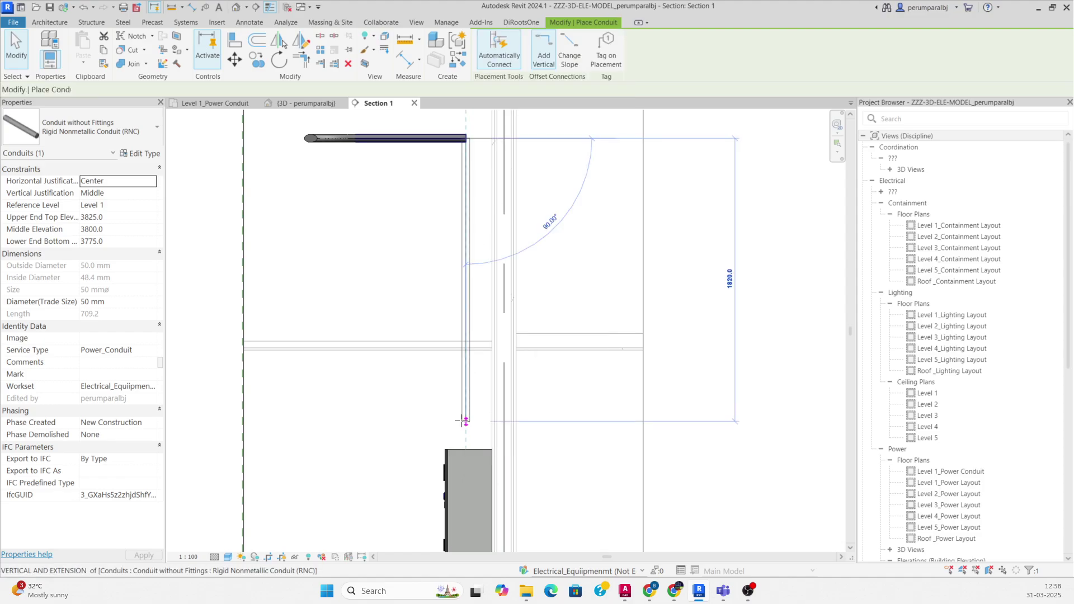
pyautogui.click(468, 448)
pyautogui.press('Escape')
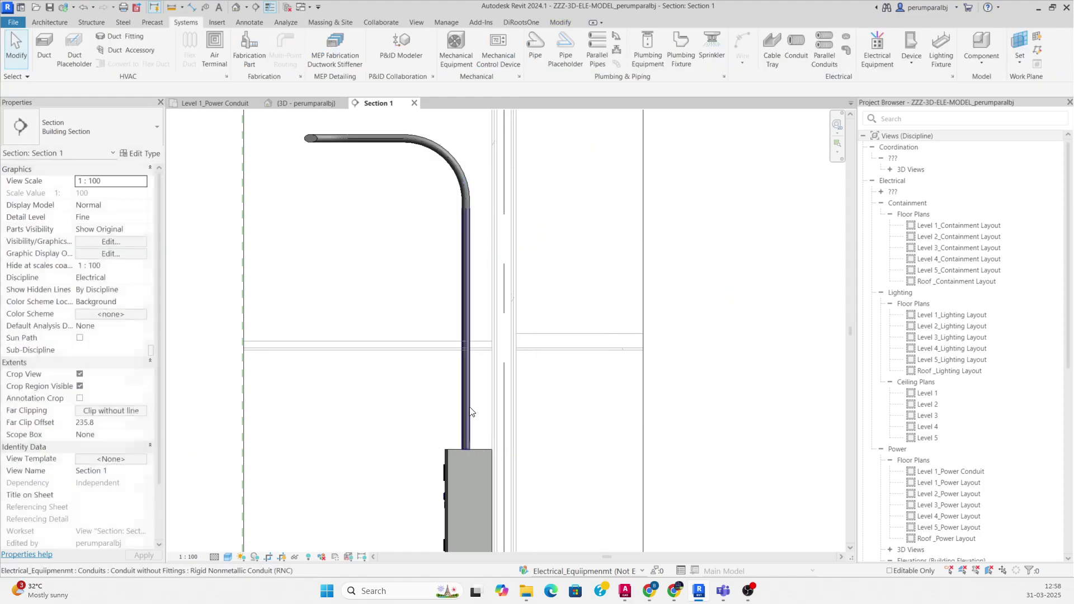
# Nudge the east-wall SMDB's vertical conduit toward the wall, keeping it within the board's top.
pyautogui.click(462, 410)
pyautogui.press('Right')
pyautogui.press('Right')
pyautogui.press('Right')
pyautogui.press('Right')
pyautogui.press('Right')
pyautogui.press('Right')
pyautogui.press('Right')
pyautogui.press('Right')
pyautogui.press('Right')
pyautogui.press('Right')
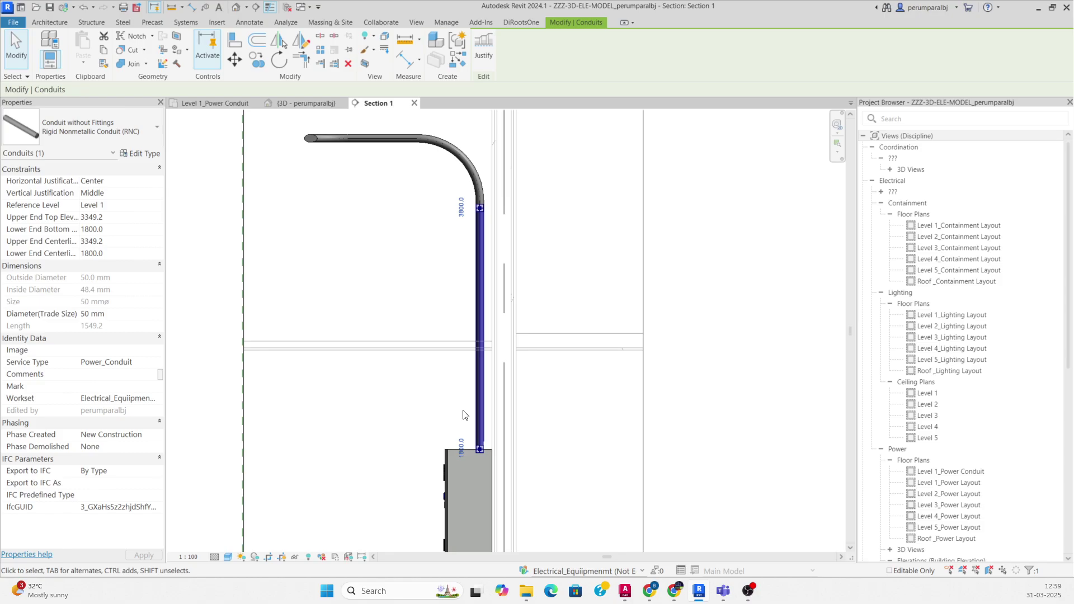
pyautogui.click(425, 303)
# Return to the Level 1 power conduit plan and move the section line through the southern room's row of boards.
pyautogui.click(213, 103)
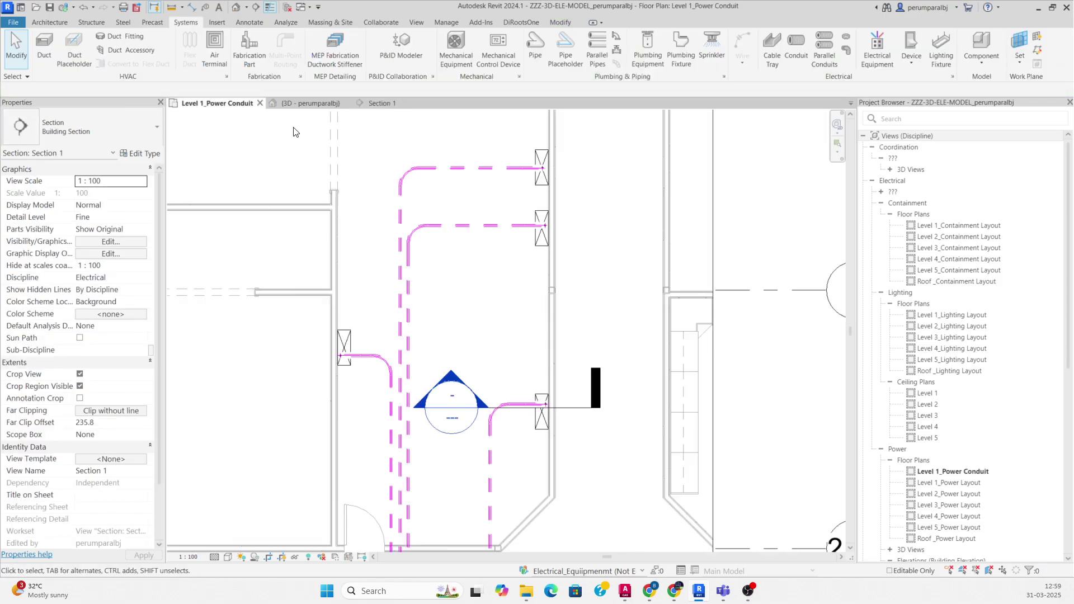
pyautogui.scroll(-3, 492, 313)
pyautogui.scroll(4, 528, 327)
pyautogui.click(526, 323)
pyautogui.scroll(-3, 528, 323)
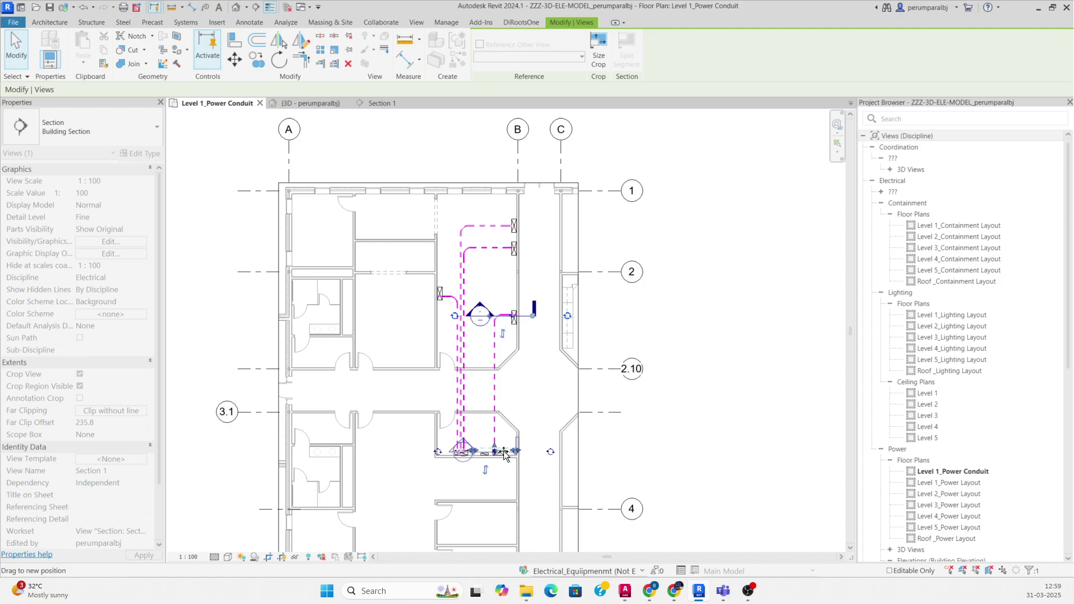
pyautogui.scroll(4, 501, 433)
pyautogui.scroll(1, 460, 449)
pyautogui.click(433, 391)
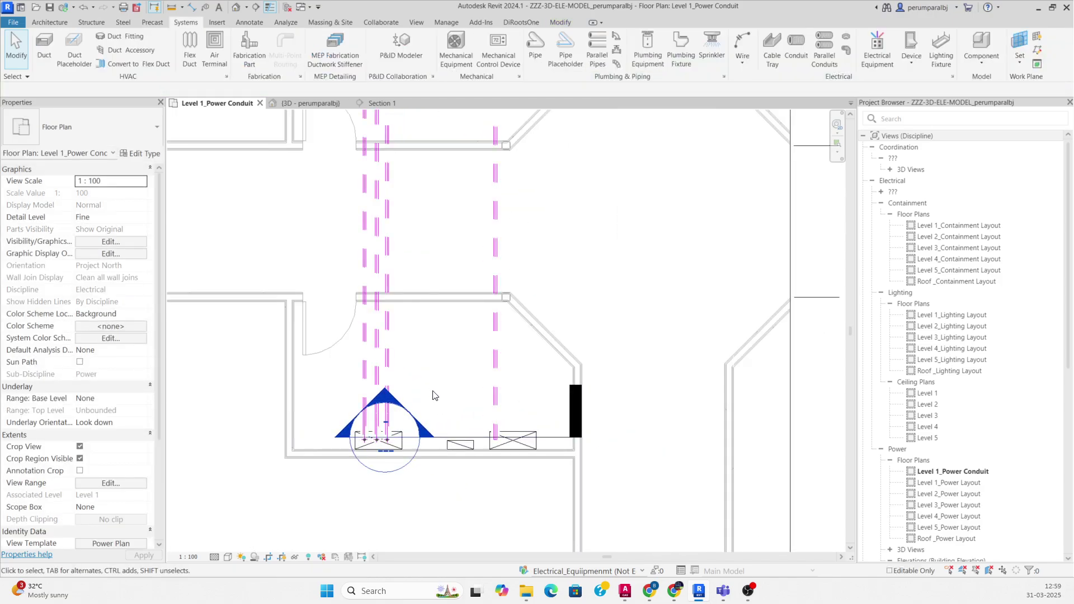
# Nudge the southern room's easternmost SMDB, the small DB beside it and its conduit west, placing the SMDB about 1540 mm from the east wall.
pyautogui.moveTo(545, 484); pyautogui.dragTo(545, 484)
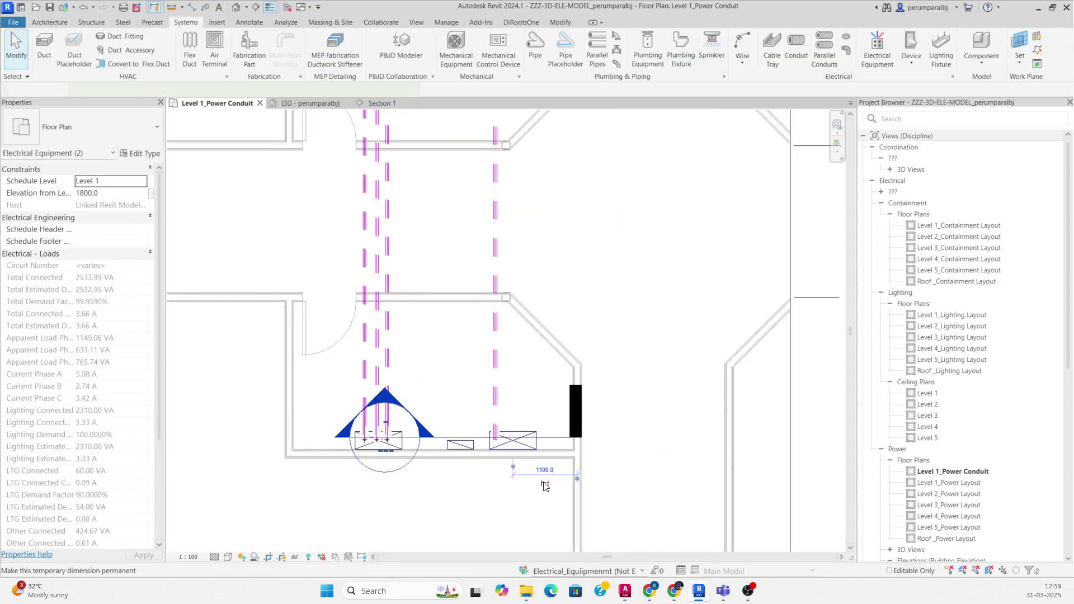
pyautogui.keyDown('ctrl'); pyautogui.click(494, 404); pyautogui.keyUp('ctrl')
pyautogui.press('Left')
pyautogui.press('Left')
pyautogui.press('Left')
pyautogui.press('Left')
pyautogui.press('Left')
pyautogui.press('Left')
pyautogui.press('Left')
pyautogui.press('Left')
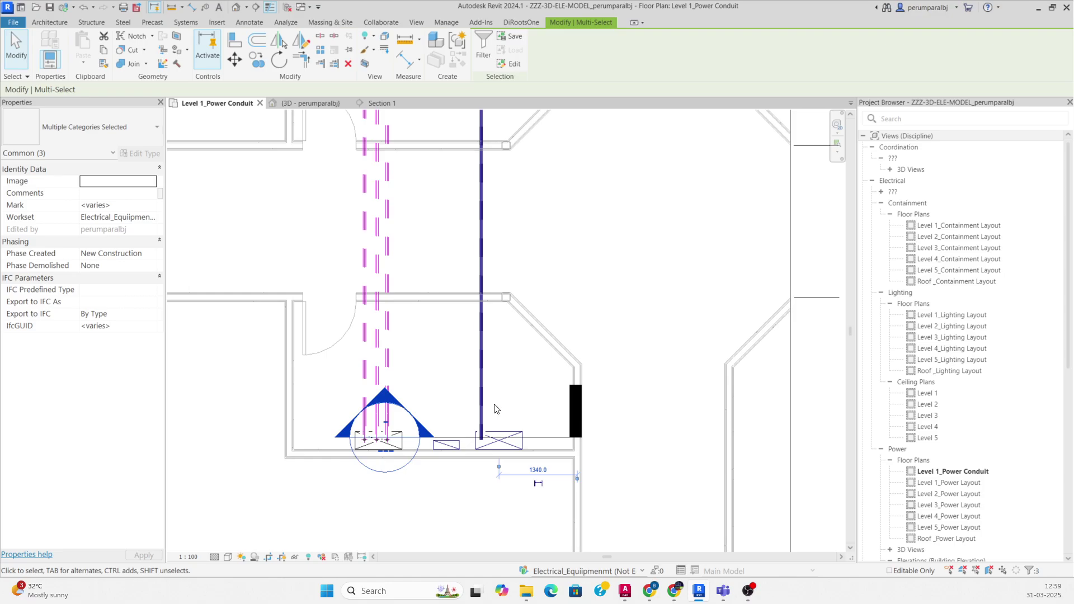
pyautogui.press('Escape')
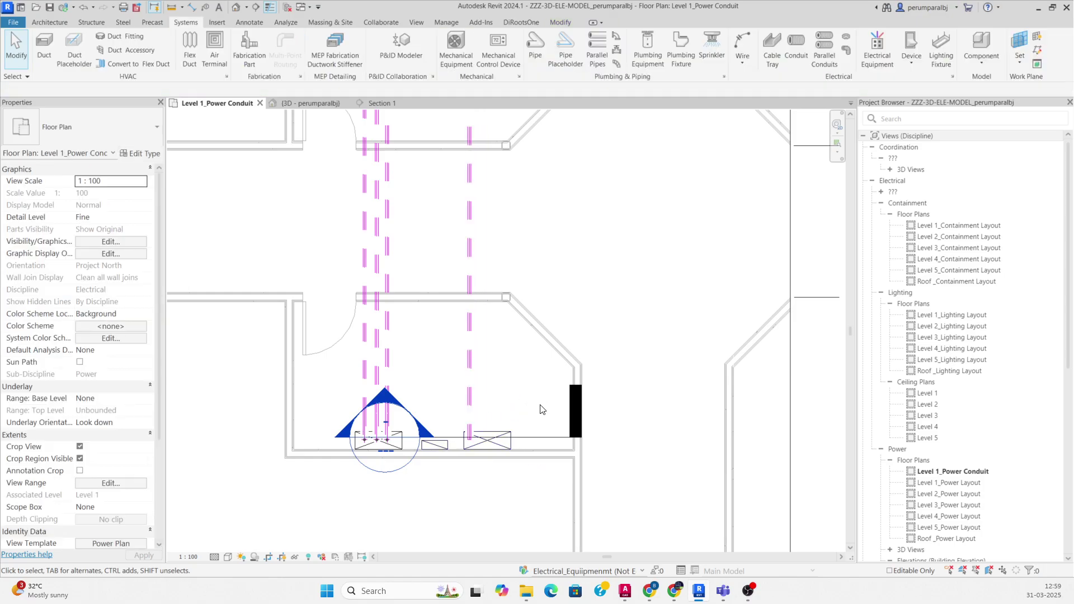
# Rotate the section line 90 degrees, place it beside the easternmost SMDB's conduit and open the section view.
pyautogui.click(535, 437)
pyautogui.click(278, 60)
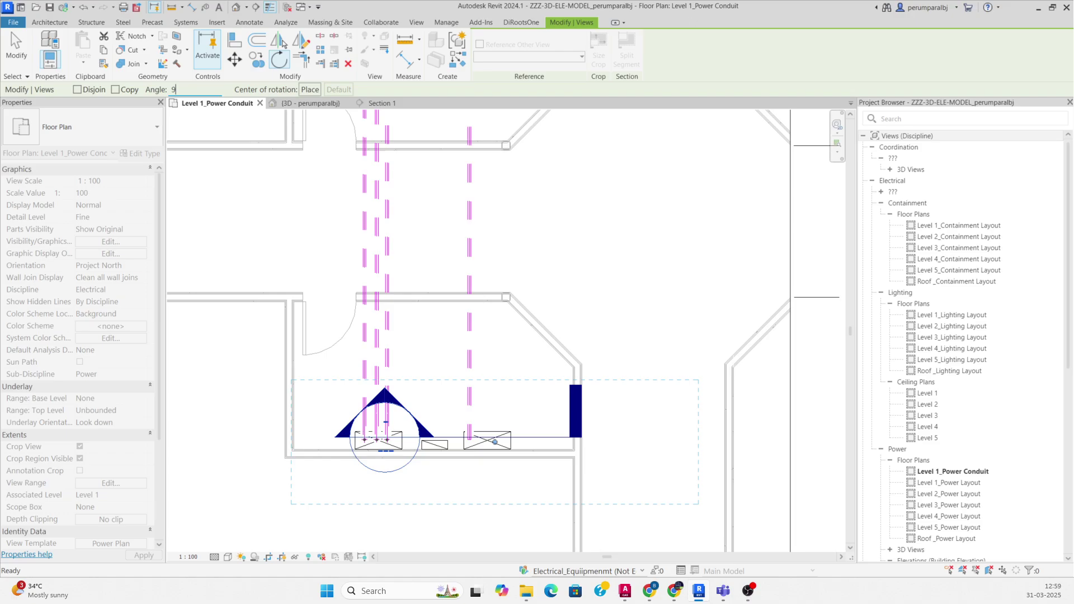
pyautogui.moveTo(492, 414); pyautogui.dragTo(480, 381)
pyautogui.rightClick(480, 381)
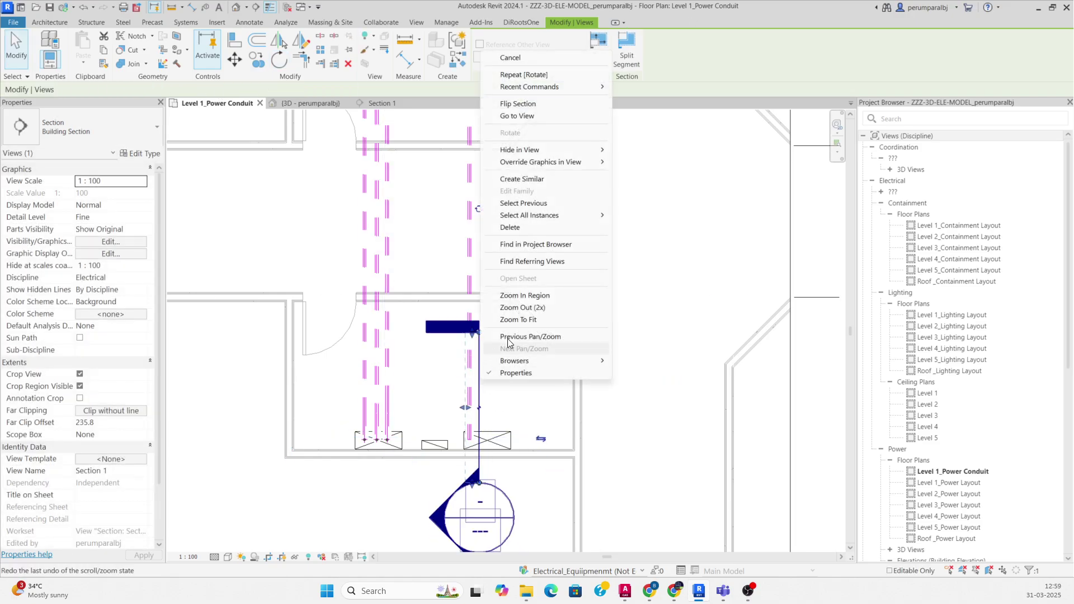
pyautogui.click(528, 116)
# Draw a vertical 50 mm conduit from the 3800 mm conduit's end down to the top of the southern room's easternmost SMDB.
pyautogui.click(365, 139)
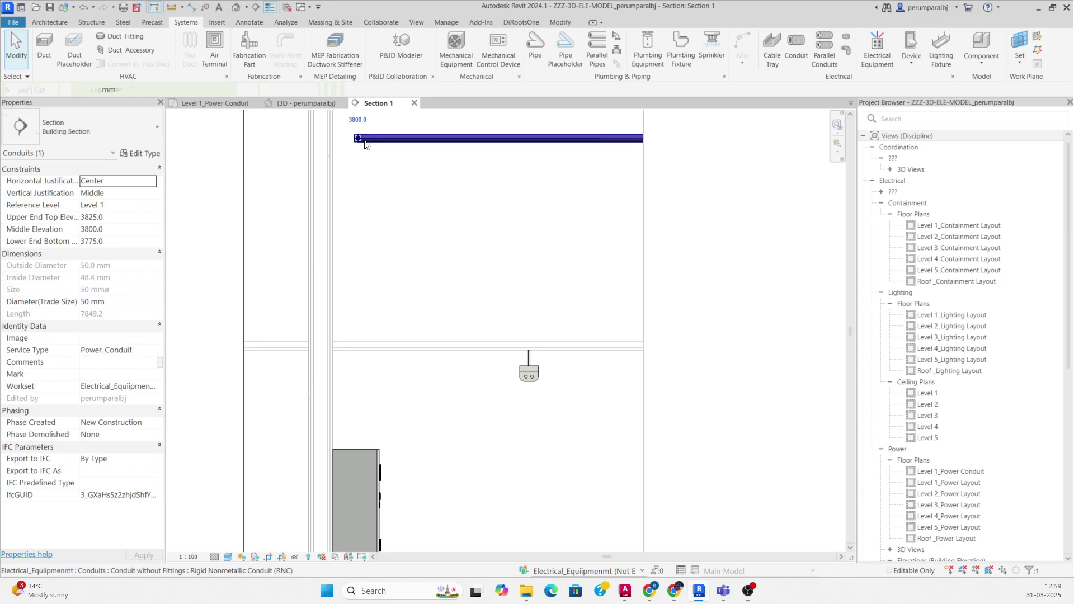
pyautogui.rightClick(356, 140)
pyautogui.click(386, 191)
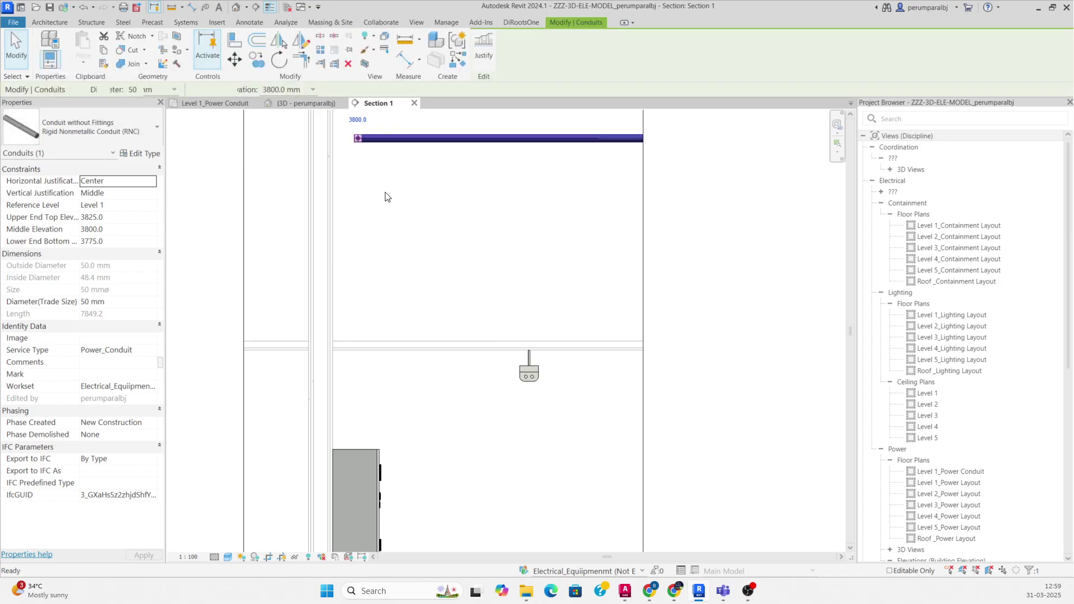
pyautogui.click(356, 449)
pyautogui.press('Escape')
pyautogui.press('Escape')
# Nudge the southern SMDB's vertical conduit slightly toward the wall.
pyautogui.click(356, 419)
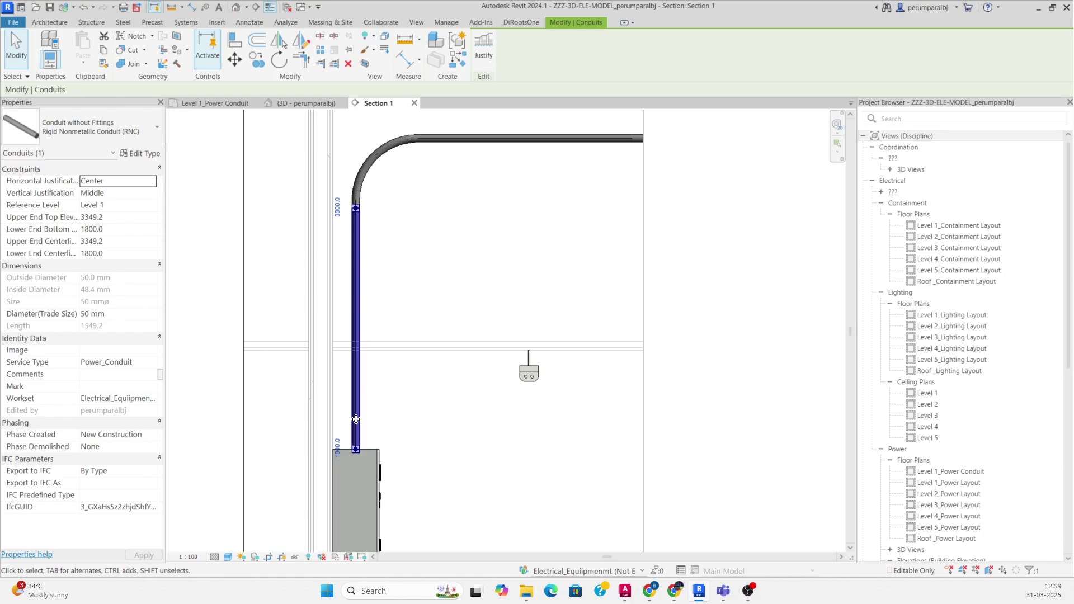
pyautogui.press('Left')
pyautogui.press('Left')
pyautogui.click(206, 210)
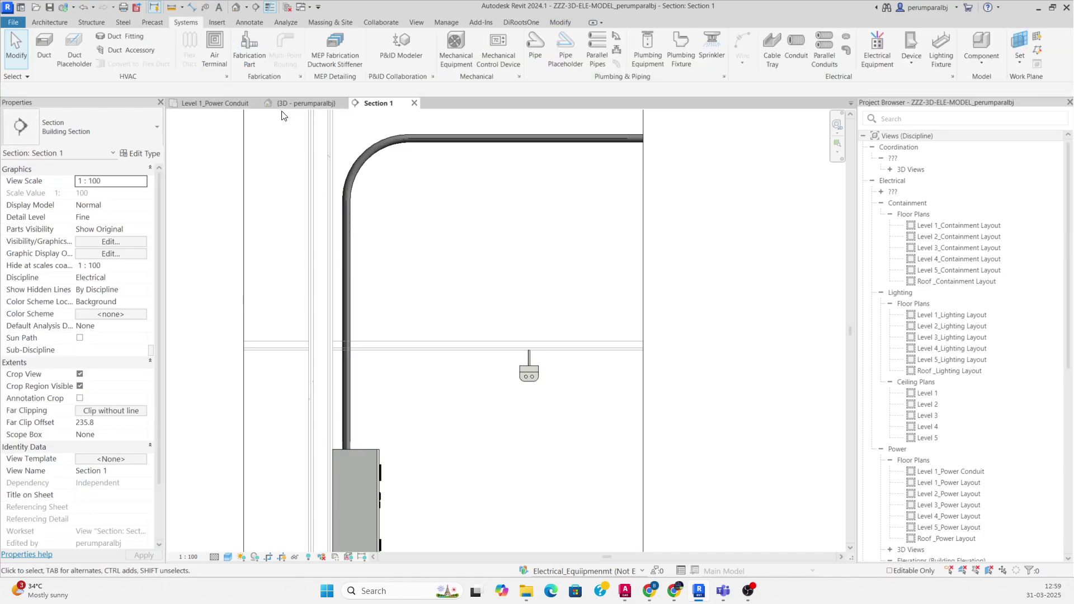
# In the Level 1 power conduit plan, move the section line west, clear of the easternmost SMDB and its conduit.
pyautogui.click(297, 103)
pyautogui.click(220, 103)
pyautogui.scroll(-4, 465, 353)
pyautogui.scroll(2, 465, 352)
pyautogui.click(469, 366)
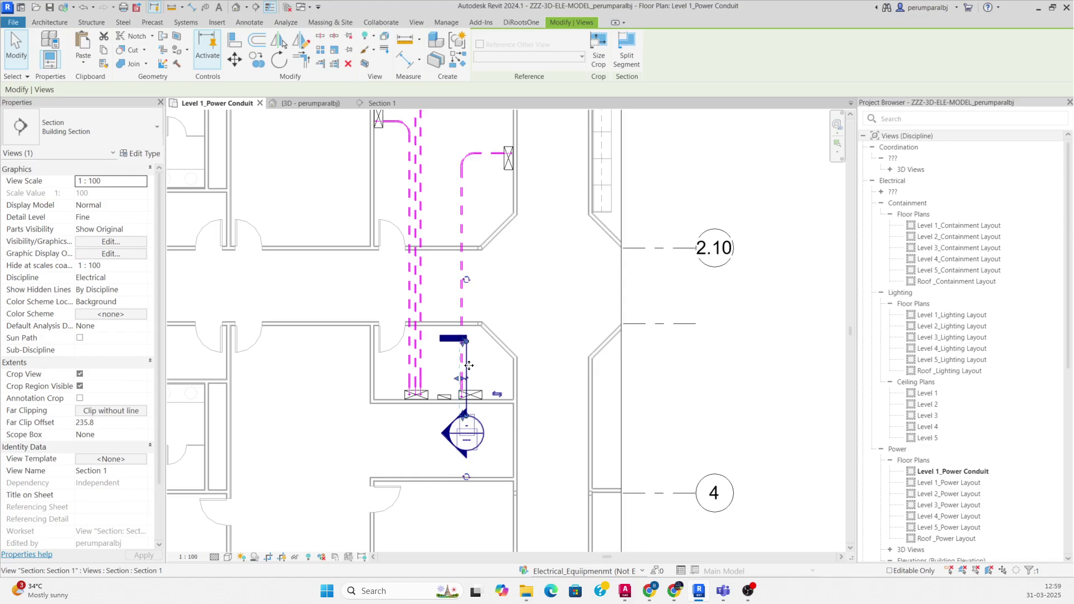
pyautogui.scroll(3, 467, 390)
pyautogui.press('Escape')
pyautogui.click(466, 414)
pyautogui.scroll(2, 465, 411)
pyautogui.moveTo(465, 408); pyautogui.dragTo(426, 407)
pyautogui.scroll(-3, 433, 406)
pyautogui.press('Escape')
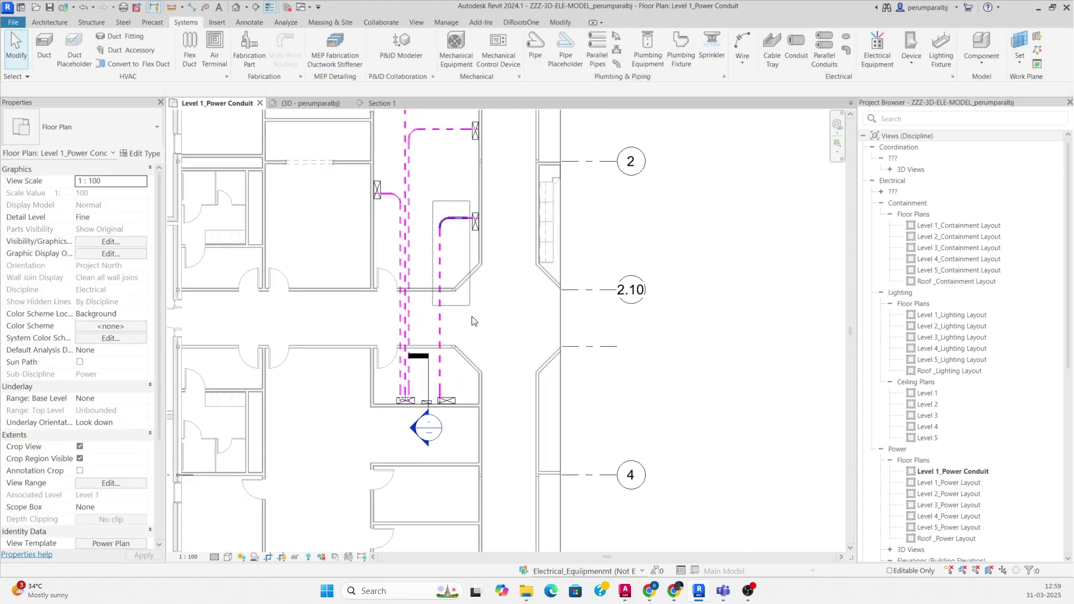
# Isolate the easternmost conduit run and its two SMDBs in a 3D selection box and inspect it from several angles.
pyautogui.moveTo(506, 416); pyautogui.dragTo(506, 416)
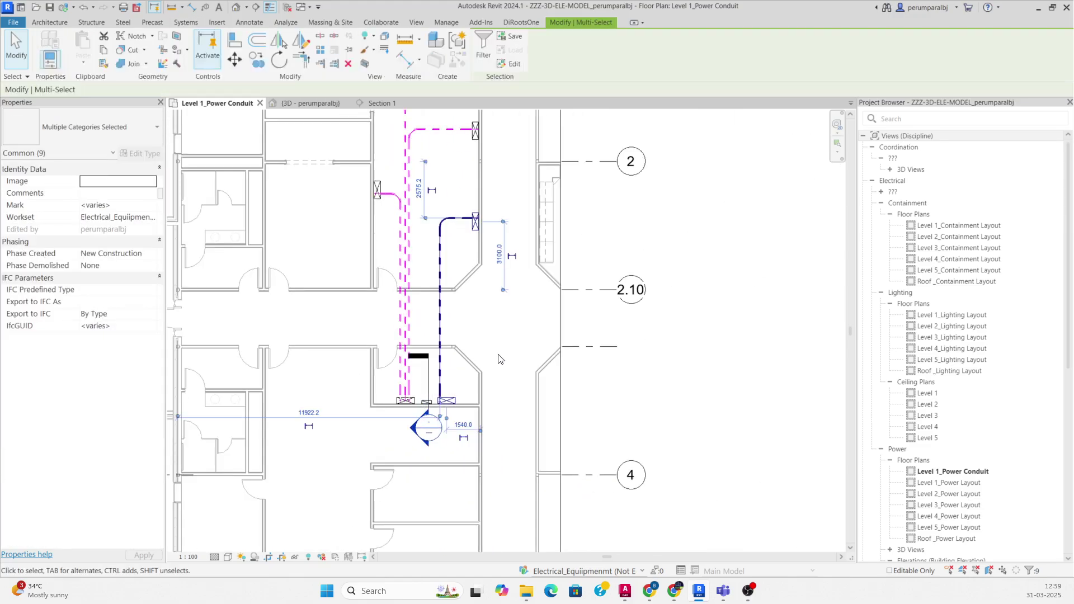
pyautogui.click(365, 64)
pyautogui.keyDown('shift'); pyautogui.moveTo(505, 409); pyautogui.dragTo(633, 467, button='middle'); pyautogui.keyUp('shift')
pyautogui.click(574, 422)
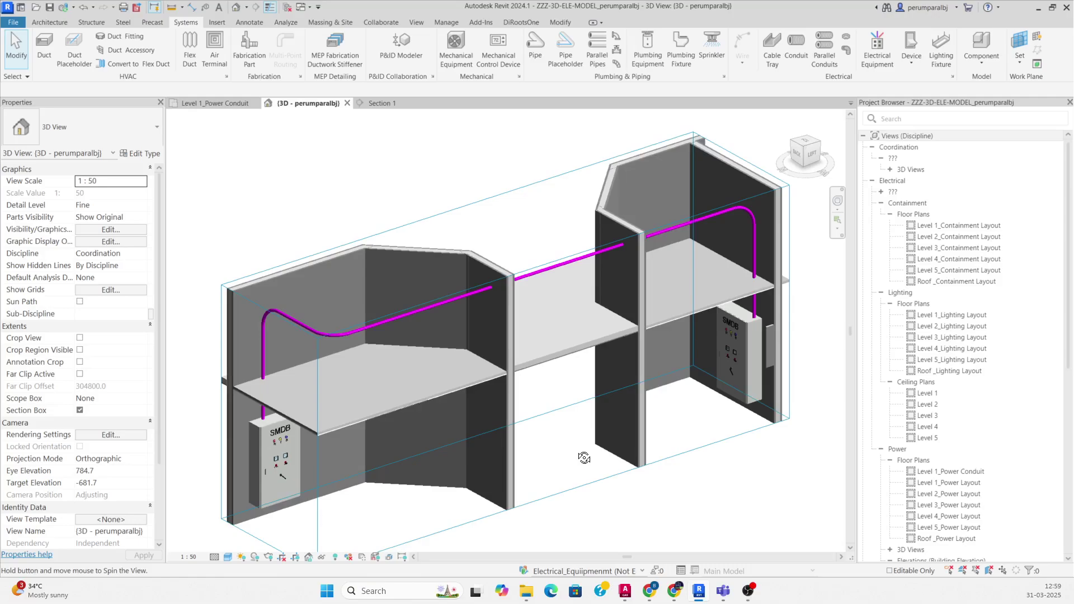
pyautogui.click(589, 433)
pyautogui.moveTo(562, 388); pyautogui.dragTo(639, 479)
pyautogui.moveTo(669, 444); pyautogui.dragTo(590, 400)
pyautogui.moveTo(629, 433)
pyautogui.keyDown('shift'); pyautogui.mouseDown(button='middle')
pyautogui.moveTo(602, 422)
pyautogui.moveTo(615, 447)
pyautogui.mouseUp(button='middle'); pyautogui.keyUp('shift')
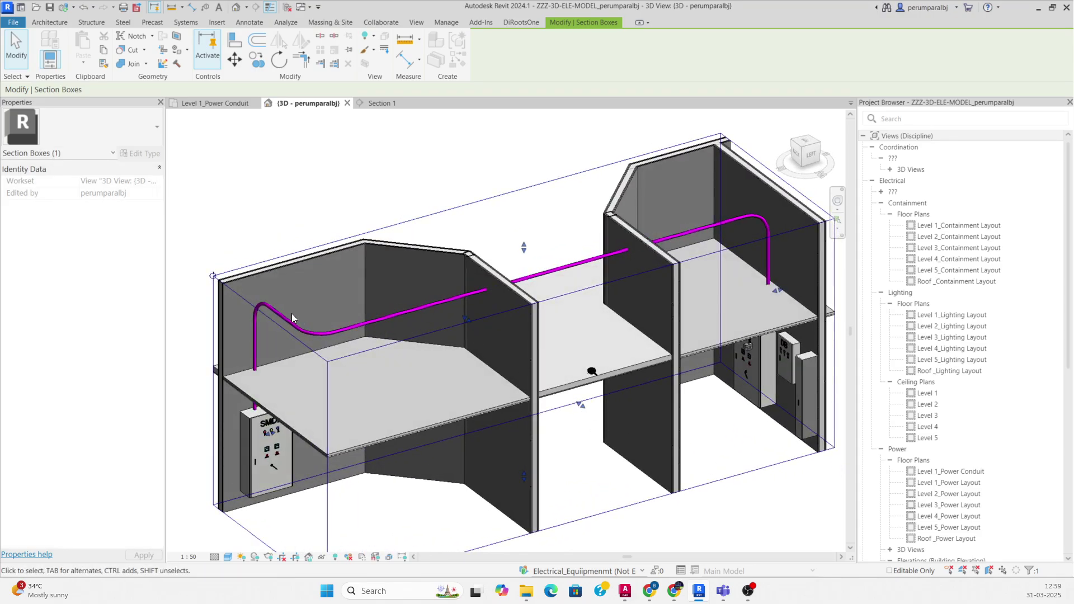
pyautogui.moveTo(584, 297); pyautogui.dragTo(589, 304, button='middle')
pyautogui.keyDown('shift'); pyautogui.moveTo(639, 373); pyautogui.dragTo(645, 334, button='middle'); pyautogui.keyUp('shift')
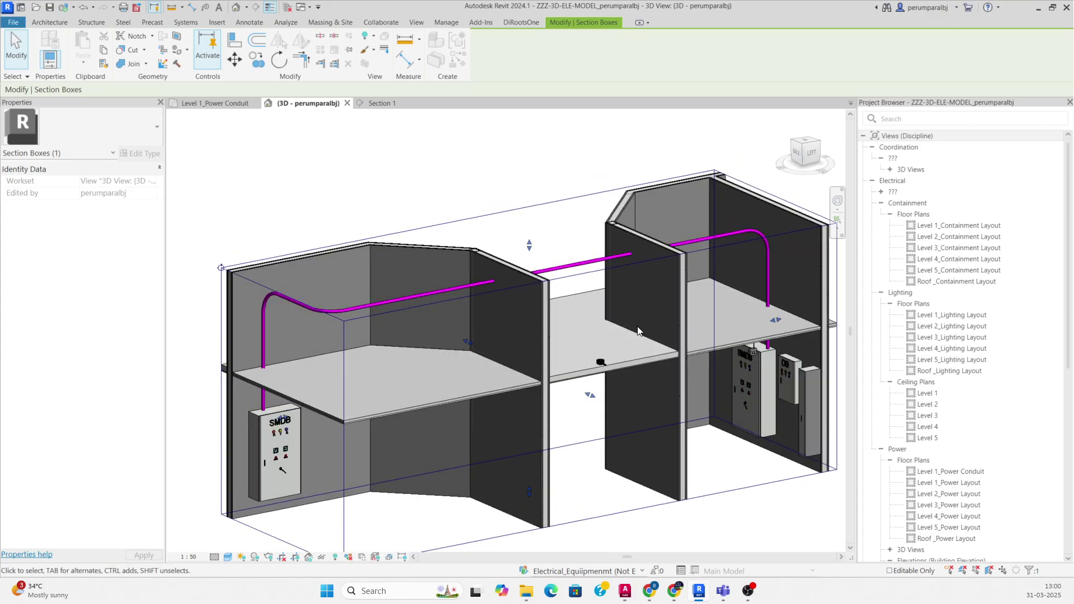
pyautogui.press('Escape')
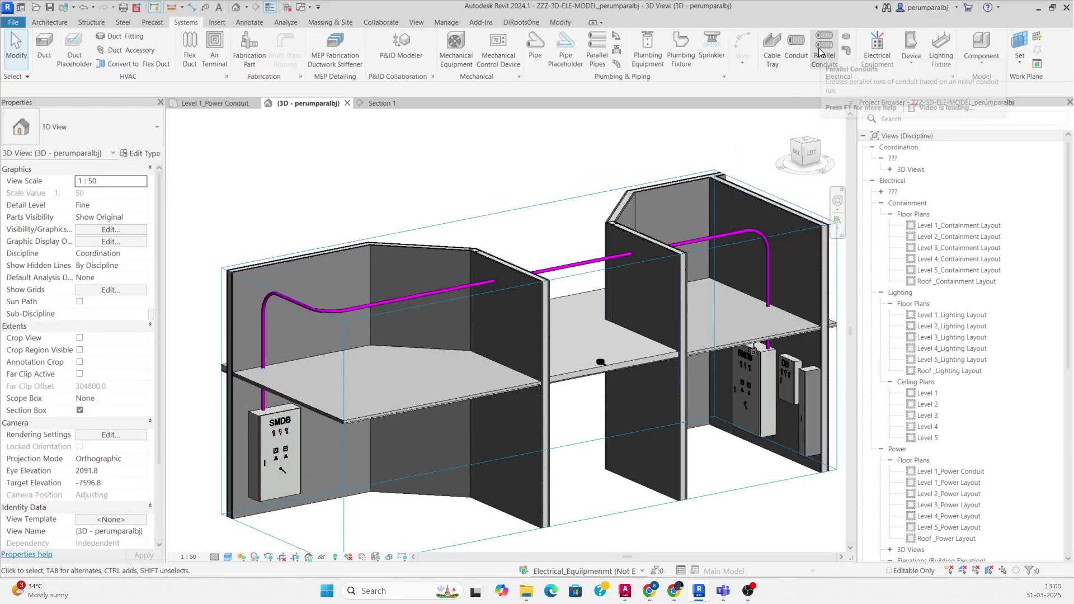
# Create parallel conduits along the whole run between the two SMDBs, with a horizontal number of 4 and a 200 mm horizontal offset.
pyautogui.click(820, 50)
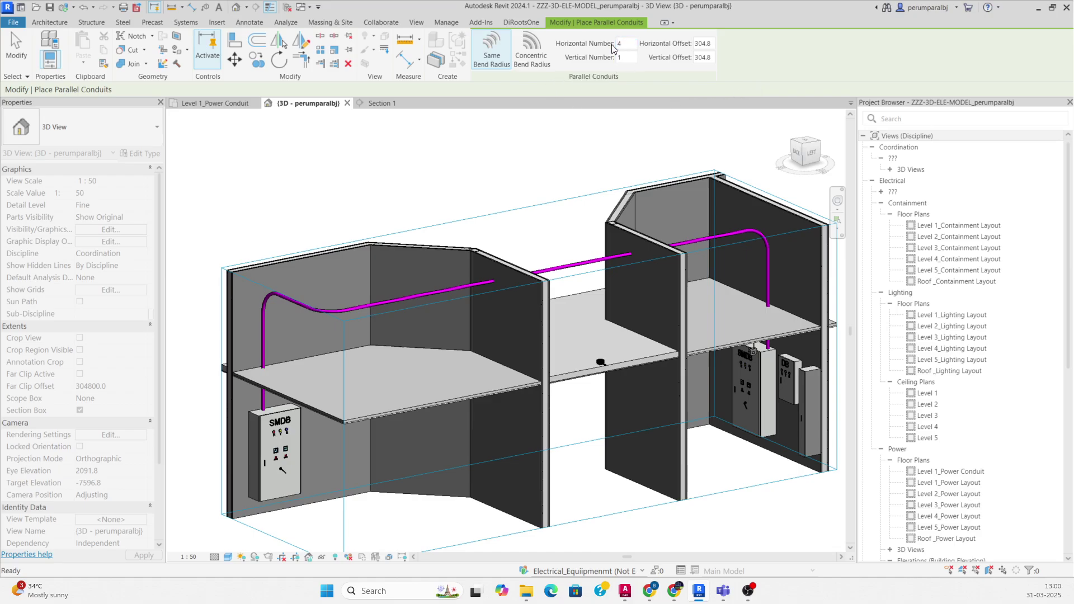
pyautogui.click(712, 45)
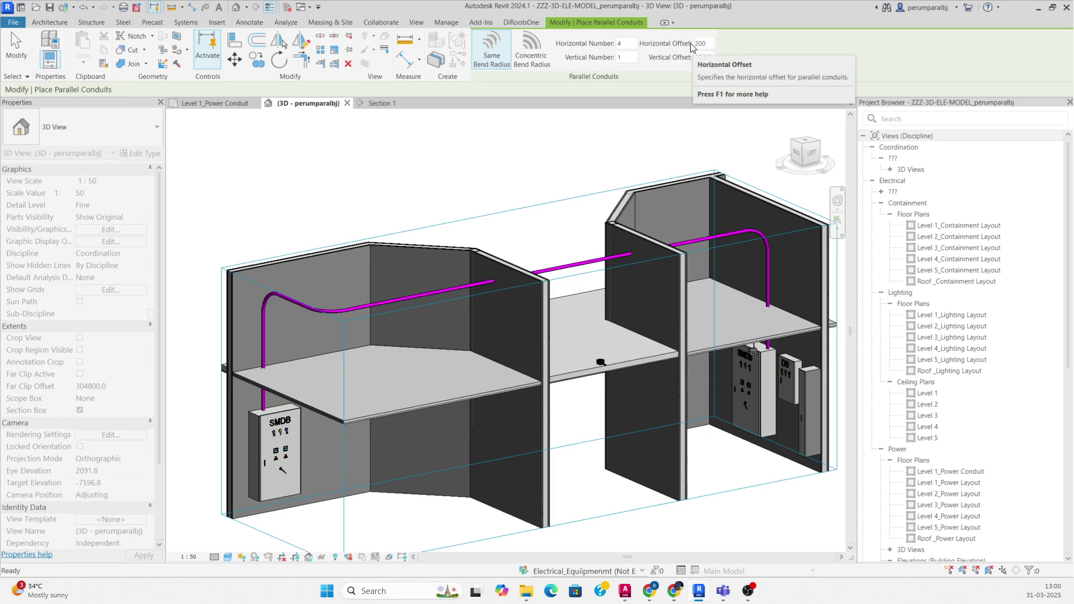
pyautogui.keyDown('shift'); pyautogui.moveTo(429, 287); pyautogui.dragTo(446, 329, button='middle'); pyautogui.keyUp('shift')
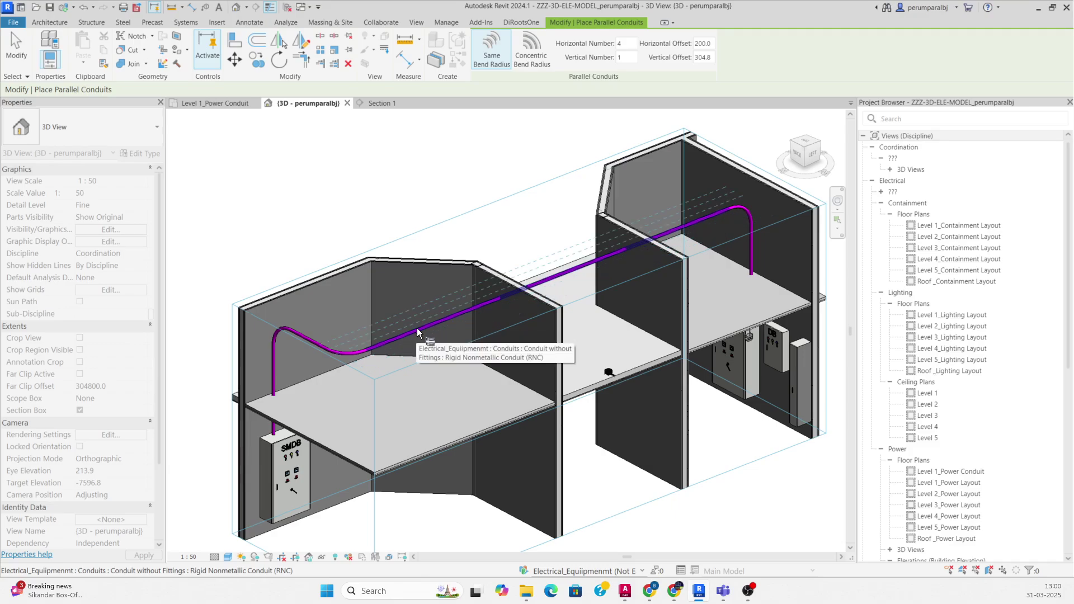
pyautogui.press('Tab')
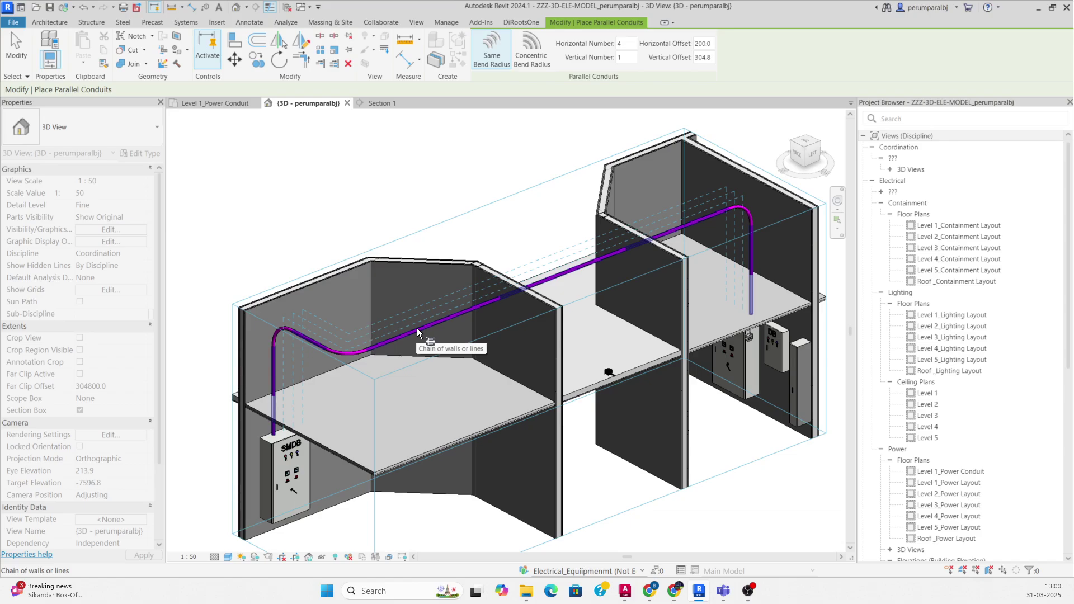
pyautogui.click(417, 328)
pyautogui.press('Escape')
# In the left 3D view, nudge the four vertical conduits sideways so they sit over the east-wall SMDB.
pyautogui.keyDown('shift'); pyautogui.moveTo(417, 328); pyautogui.dragTo(376, 282, button='middle'); pyautogui.keyUp('shift')
pyautogui.click(796, 157)
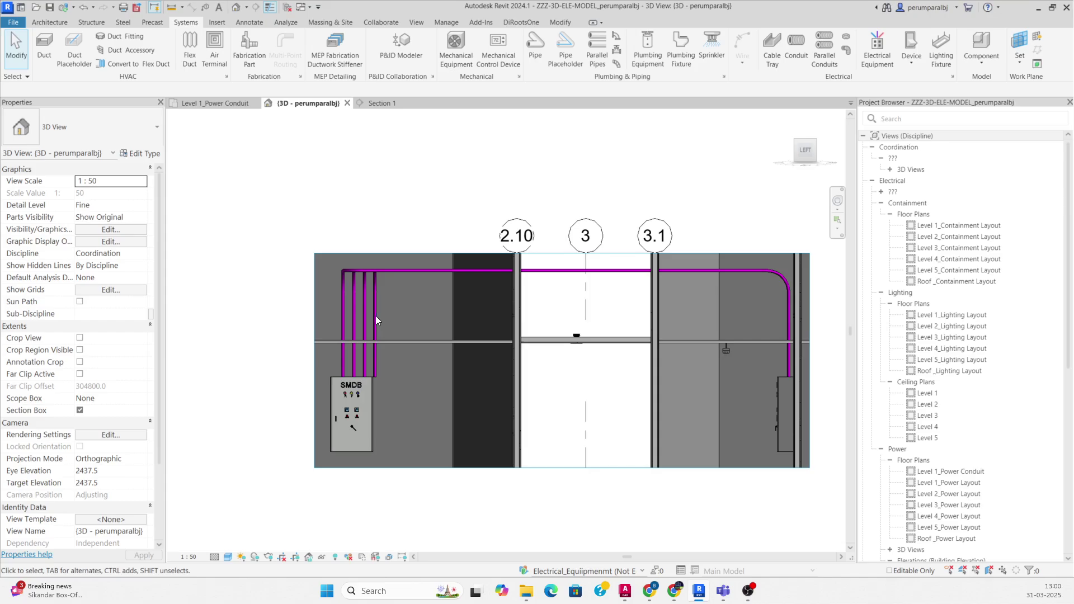
pyautogui.press('Left')
pyautogui.press('Left')
pyautogui.press('Left')
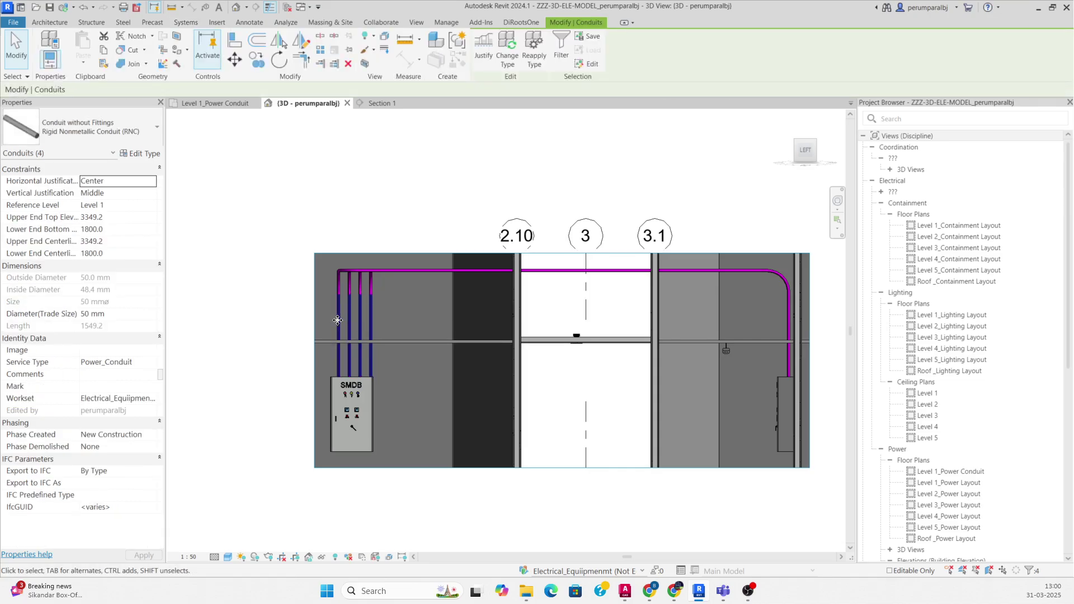
# Trim the 3D section box down to the far-end SMDB and examine its four vertical conduits from the back.
pyautogui.keyDown('shift'); pyautogui.moveTo(407, 344); pyautogui.dragTo(565, 382, button='middle'); pyautogui.keyUp('shift')
pyautogui.click(421, 422)
pyautogui.scroll(-2, 421, 424)
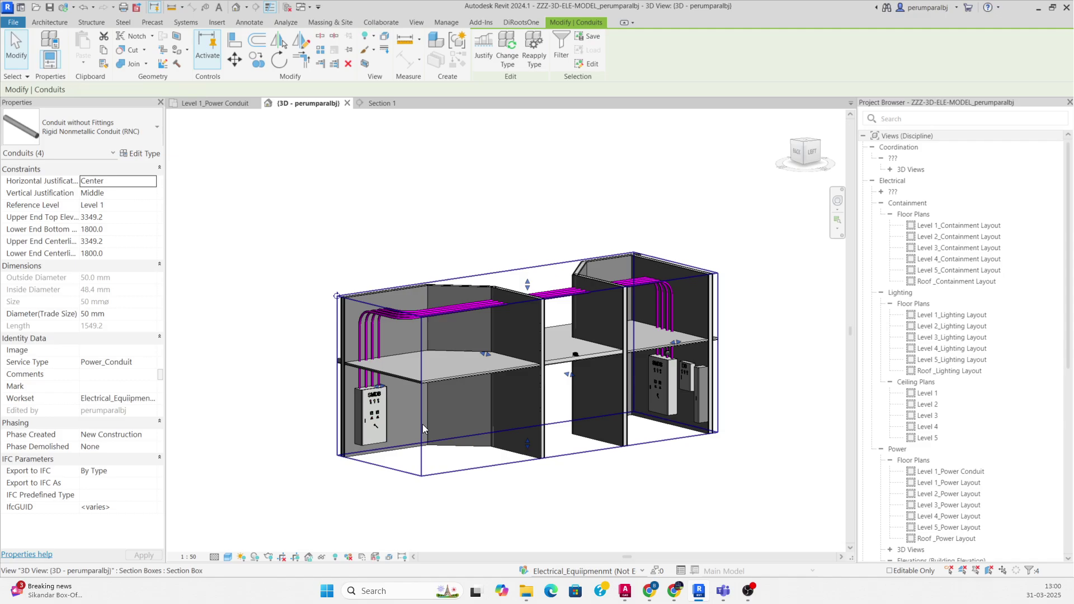
pyautogui.scroll(1, 404, 391)
pyautogui.moveTo(379, 390); pyautogui.dragTo(551, 366)
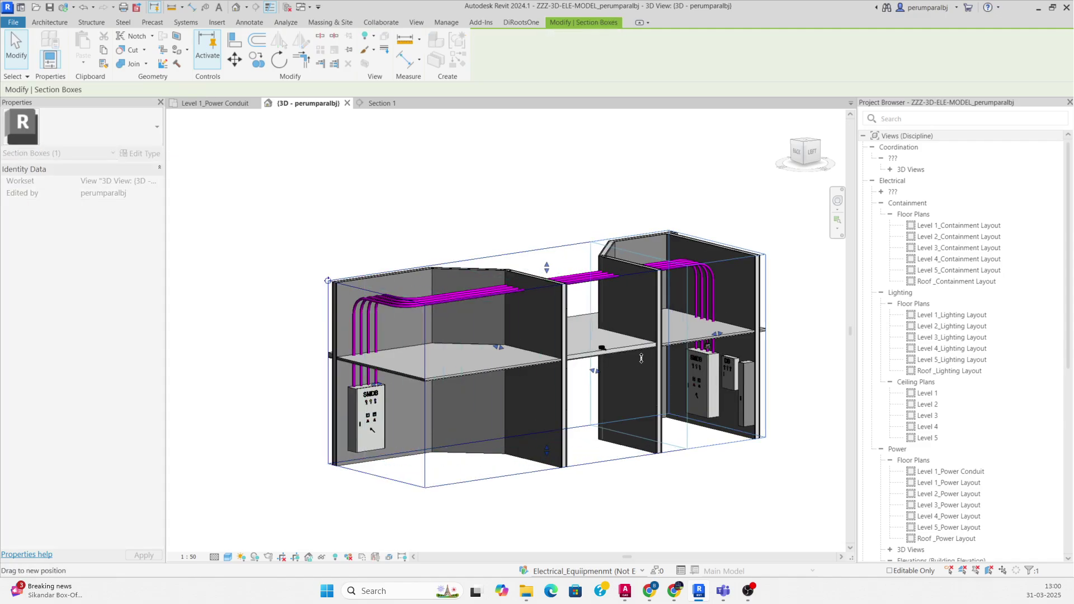
pyautogui.moveTo(648, 359); pyautogui.dragTo(654, 373)
pyautogui.keyDown('shift'); pyautogui.moveTo(654, 374); pyautogui.dragTo(776, 365, button='middle'); pyautogui.keyUp('shift')
pyautogui.scroll(1, 776, 366)
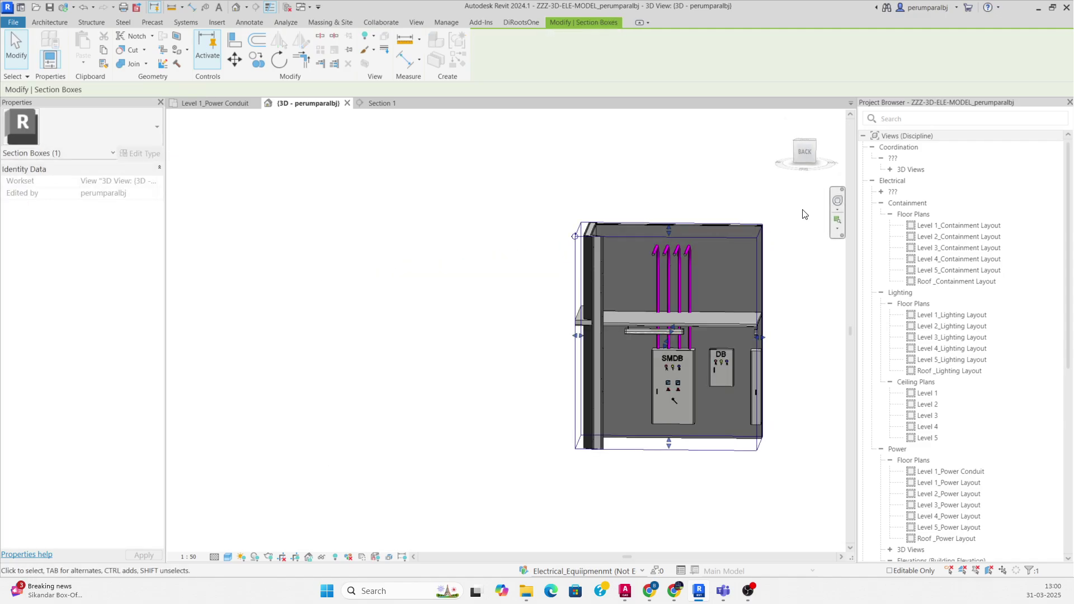
pyautogui.click(807, 156)
pyautogui.press('Escape')
pyautogui.scroll(3, 549, 377)
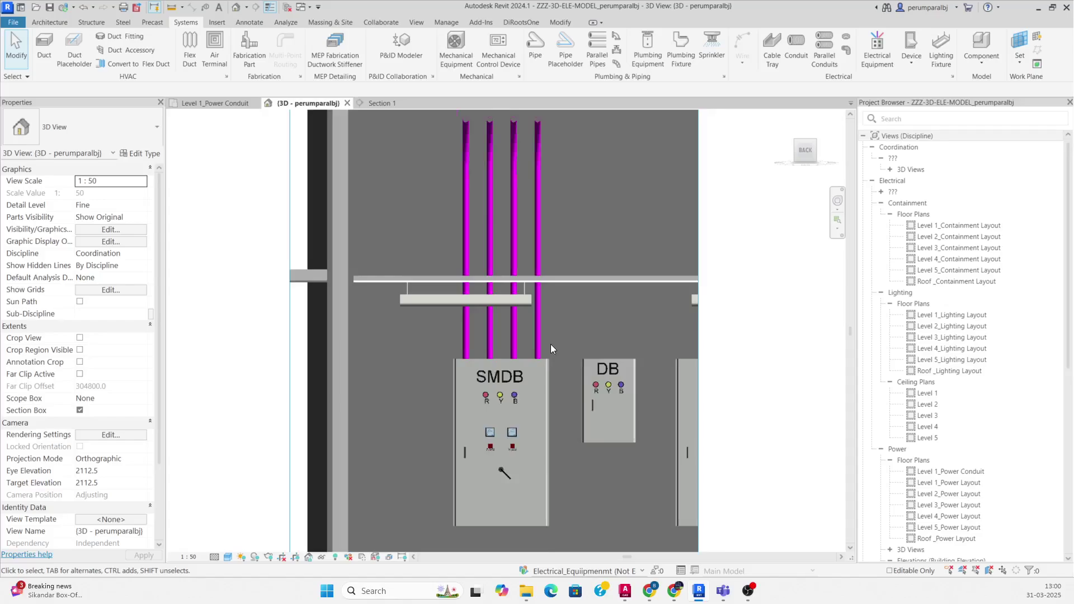
# Extend the section box back along the whole conduit run so that it takes in the SMDBs at both ends.
pyautogui.scroll(-5, 455, 340)
pyautogui.keyDown('shift'); pyautogui.moveTo(609, 368); pyautogui.dragTo(548, 424, button='middle'); pyautogui.keyUp('shift')
pyautogui.click(603, 388)
pyautogui.moveTo(571, 339); pyautogui.dragTo(387, 365)
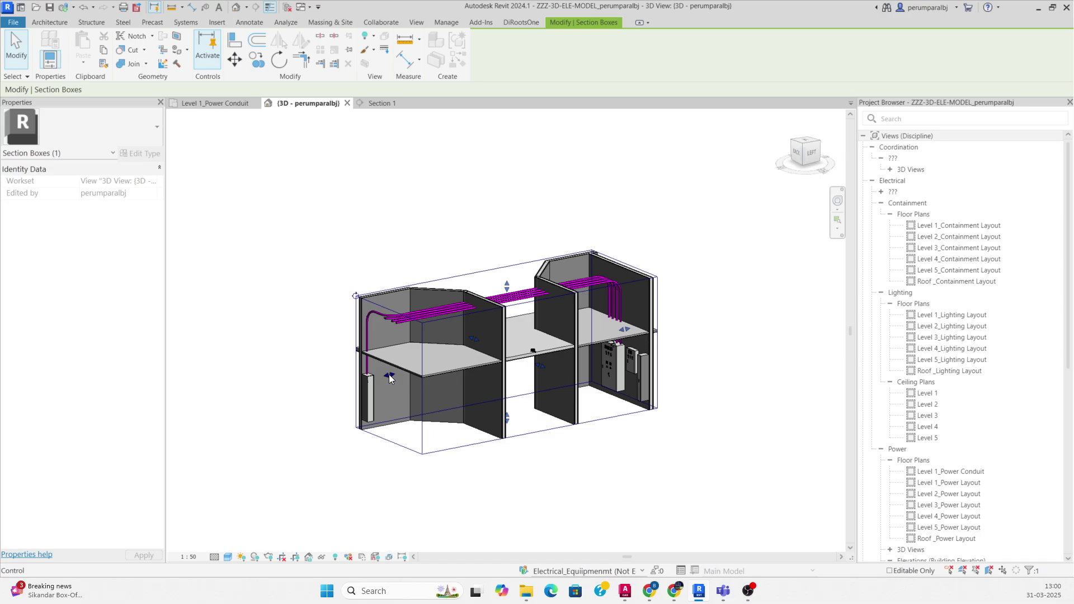
pyautogui.moveTo(339, 385)
pyautogui.keyDown('shift'); pyautogui.mouseDown(button='middle')
pyautogui.moveTo(322, 381)
pyautogui.moveTo(335, 374)
pyautogui.mouseUp(button='middle'); pyautogui.keyUp('shift')
pyautogui.scroll(3, 377, 378)
pyautogui.moveTo(410, 394); pyautogui.dragTo(411, 392, button='middle')
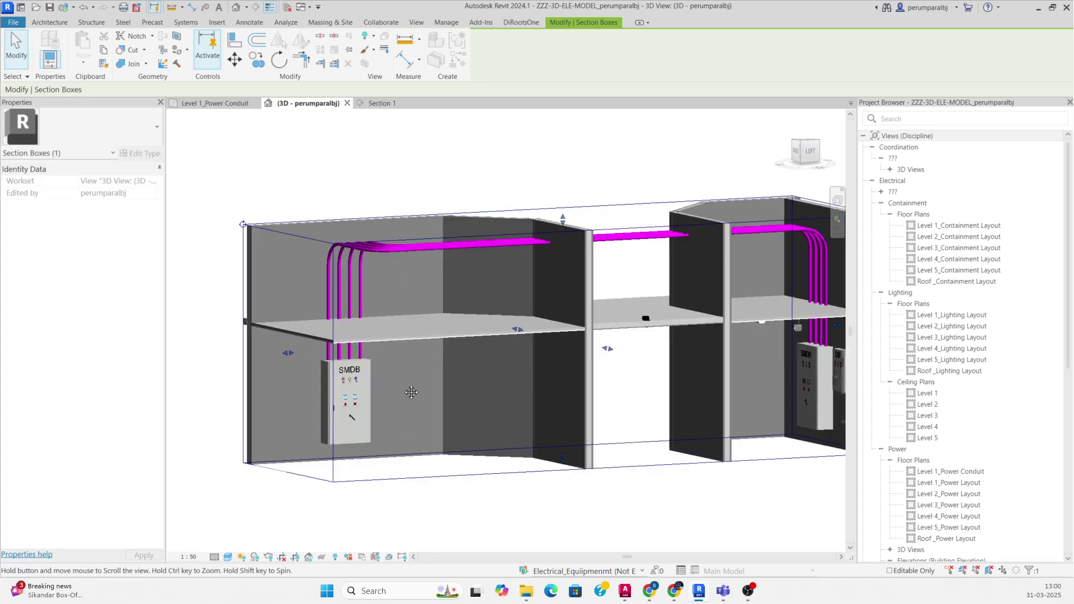
# Enlarge the section box to include the neighbouring parallel conduit run and the floor, and inspect both runs from above.
pyautogui.scroll(-2, 411, 392)
pyautogui.moveTo(480, 385); pyautogui.dragTo(496, 490)
pyautogui.keyDown('shift'); pyautogui.moveTo(496, 489); pyautogui.dragTo(511, 382, button='middle'); pyautogui.keyUp('shift')
pyautogui.moveTo(532, 370); pyautogui.dragTo(551, 421)
pyautogui.keyDown('shift'); pyautogui.moveTo(634, 474); pyautogui.dragTo(716, 465, button='middle'); pyautogui.keyUp('shift')
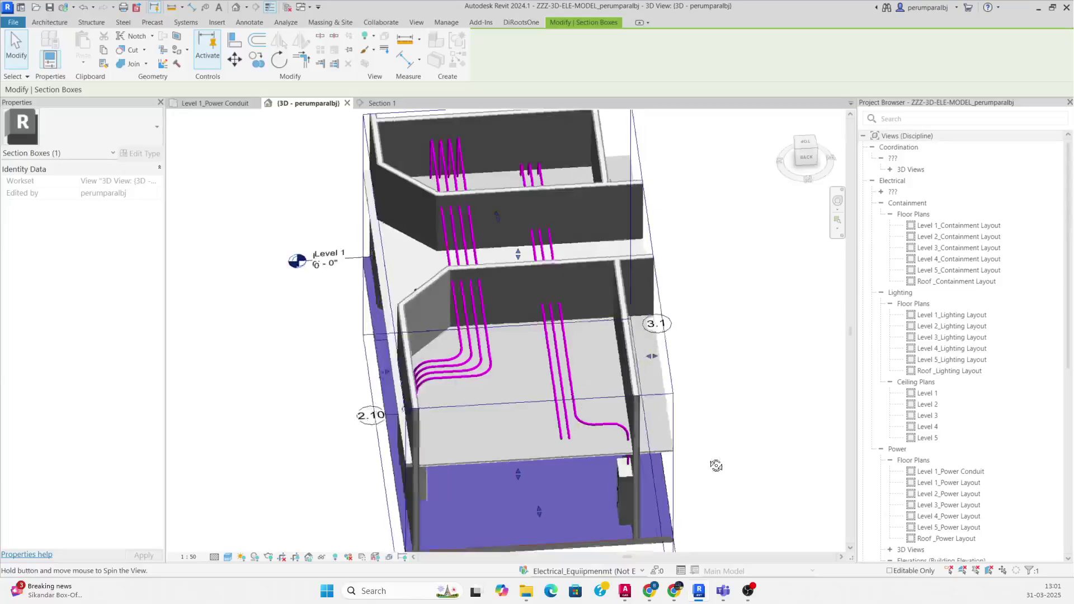
pyautogui.keyDown('shift'); pyautogui.moveTo(572, 434); pyautogui.dragTo(652, 457, button='middle'); pyautogui.keyUp('shift')
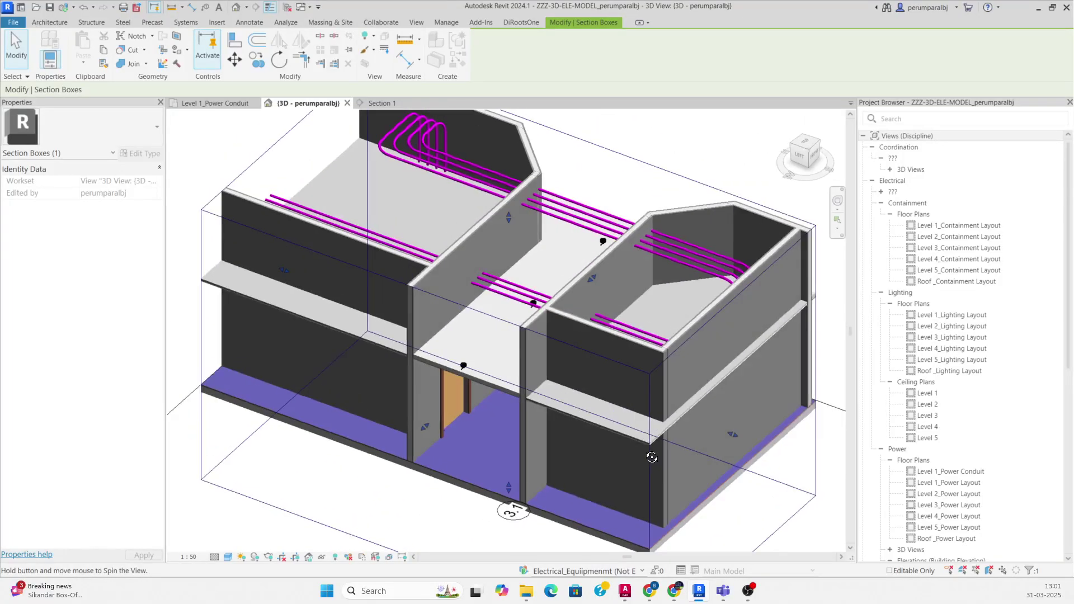